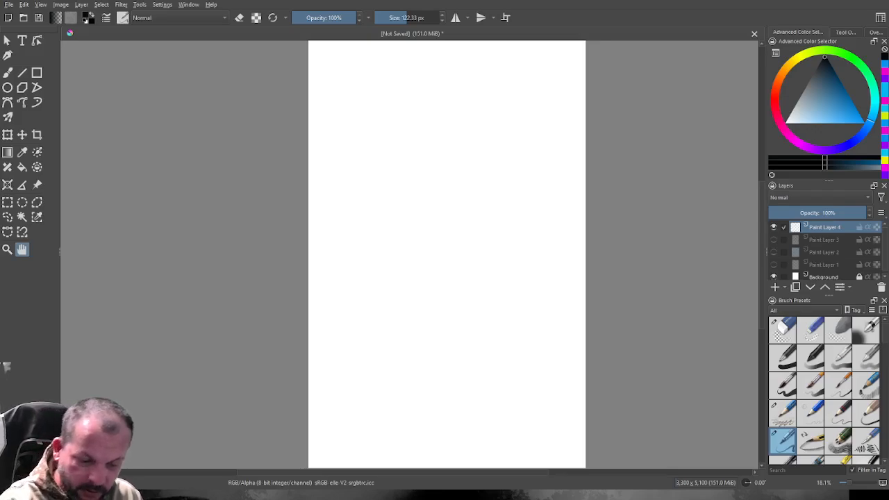
# Activate the Freehand Brush tool and browse the available brush presets.
pyautogui.moveTo(408, 18)
pyautogui.mouseDown()
pyautogui.moveTo(423, 18)
pyautogui.moveTo(408, 18)
pyautogui.mouseUp()
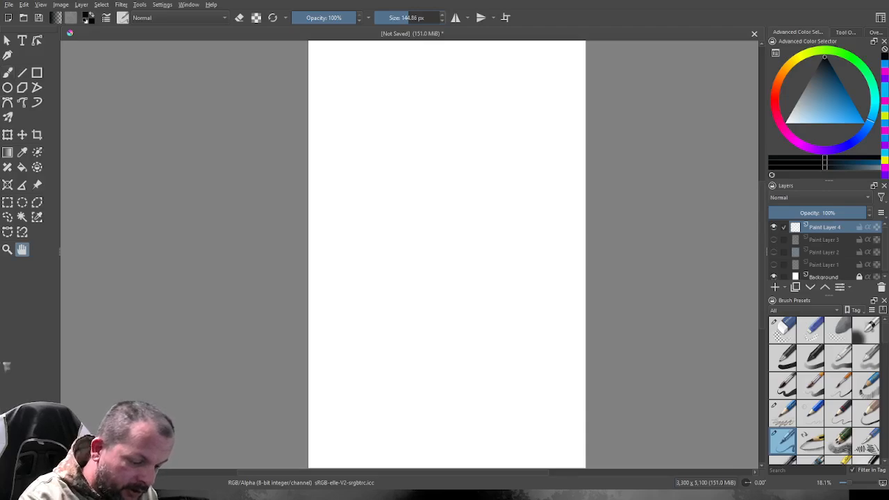
pyautogui.moveTo(445, 250); pyautogui.dragTo(437, 255)
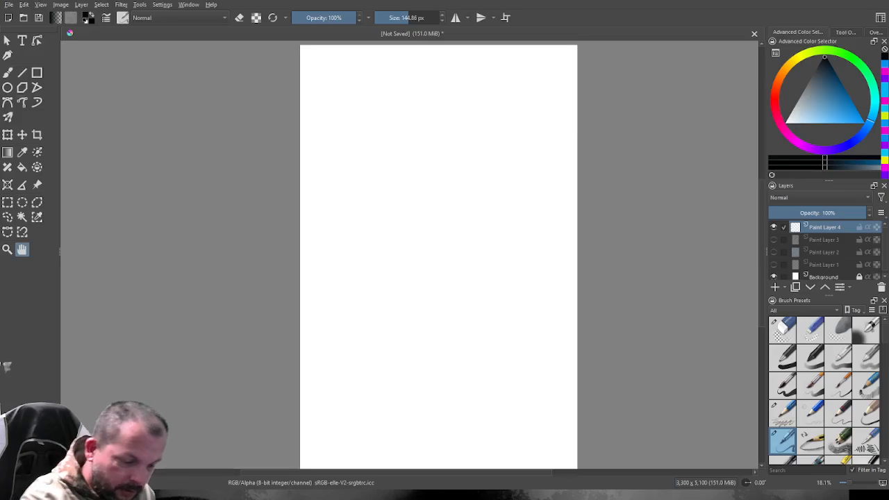
pyautogui.press('b')
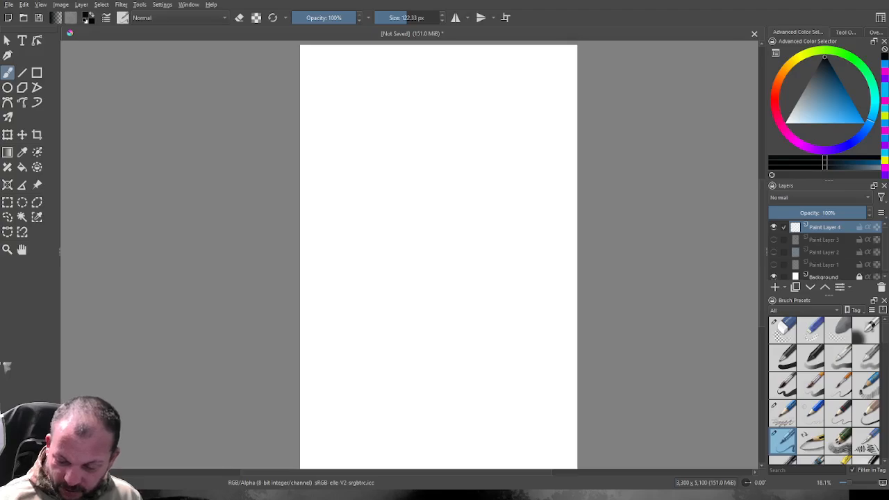
pyautogui.scroll(-5, 825, 391)
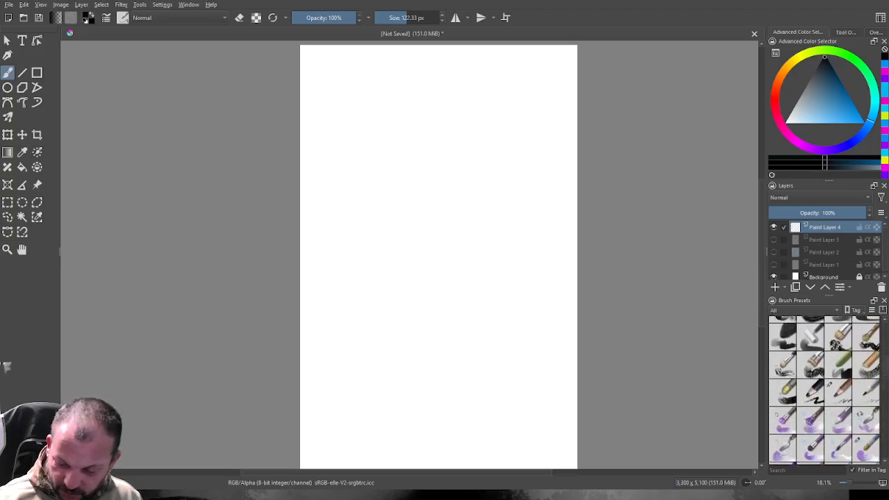
pyautogui.scroll(-5, 825, 391)
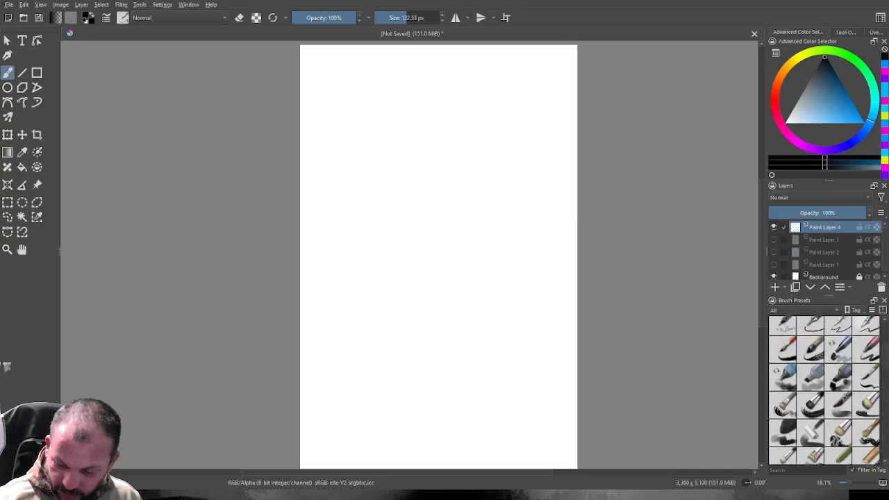
pyautogui.scroll(4, 825, 390)
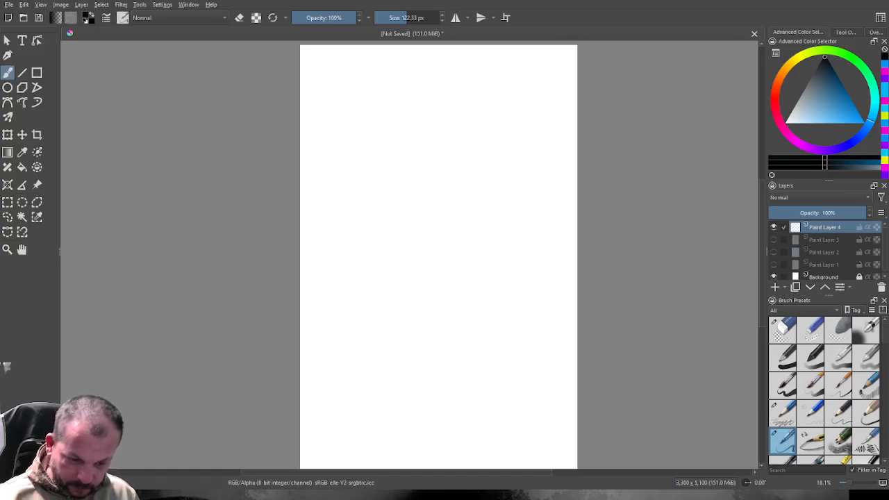
pyautogui.moveTo(407, 18)
pyautogui.mouseDown()
pyautogui.moveTo(423, 18)
pyautogui.moveTo(416, 18)
pyautogui.mouseUp()
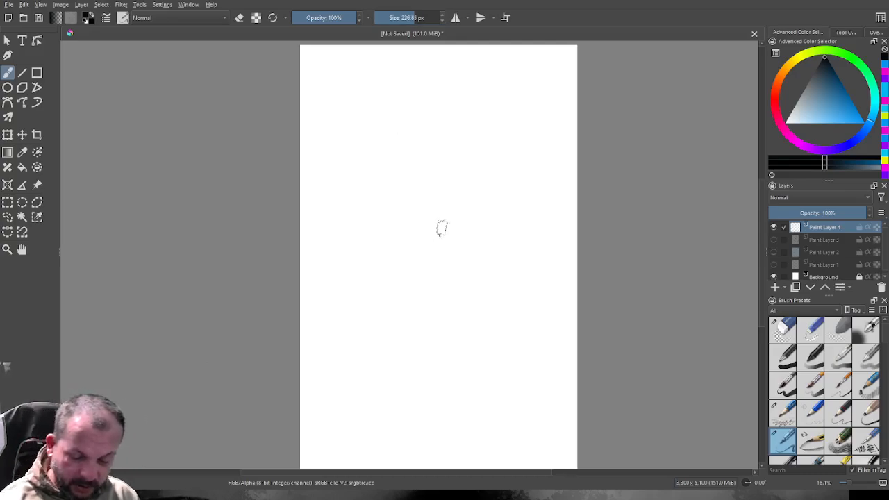
pyautogui.moveTo(385, 123)
pyautogui.mouseDown()
pyautogui.moveTo(408, 214)
pyautogui.moveTo(416, 184)
pyautogui.moveTo(428, 178)
pyautogui.moveTo(443, 200)
pyautogui.mouseUp()
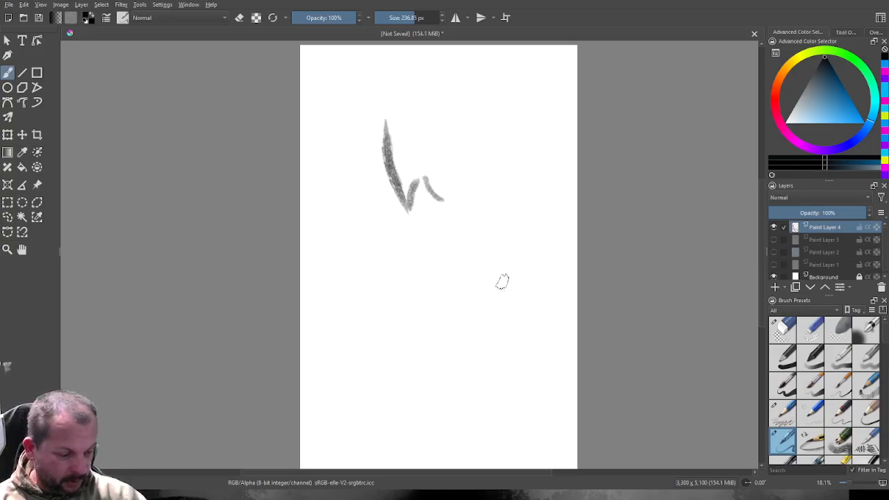
pyautogui.hotkey('ctrl', 'z')
pyautogui.hotkey('ctrl', 'z')
pyautogui.hotkey('ctrl', 'z')
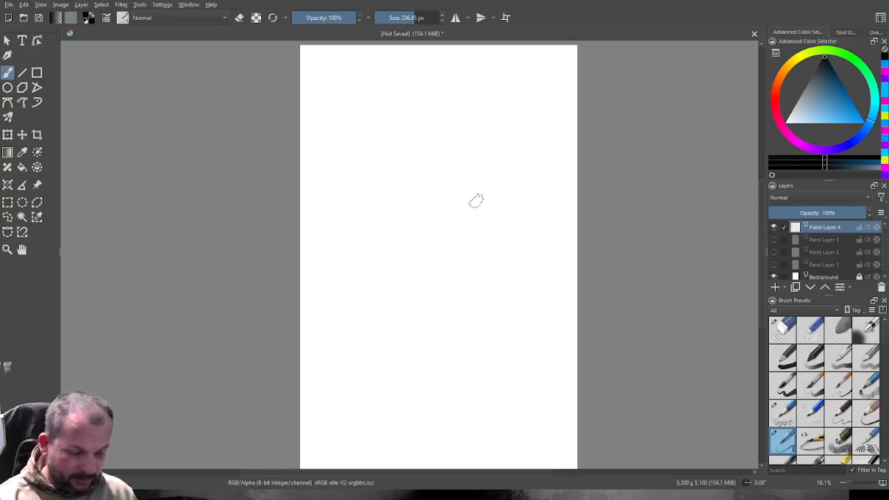
# Set the brush size to 88.75 px and lightly sketch a tall oval in the upper part of the page.
pyautogui.moveTo(412, 18); pyautogui.dragTo(403, 18)
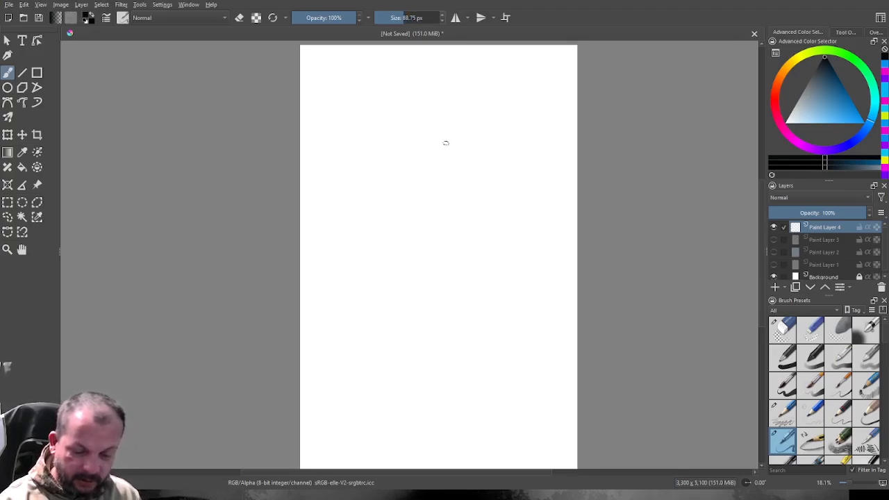
pyautogui.moveTo(429, 89); pyautogui.dragTo(381, 139)
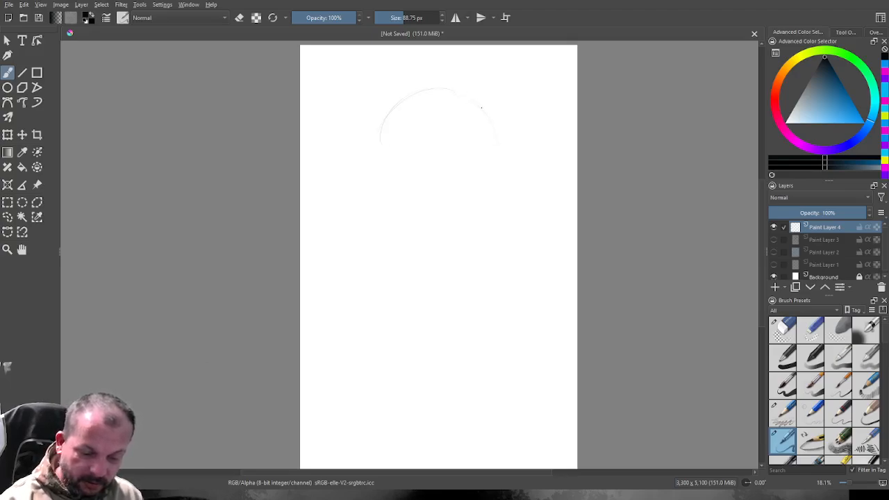
pyautogui.moveTo(451, 89); pyautogui.dragTo(496, 145)
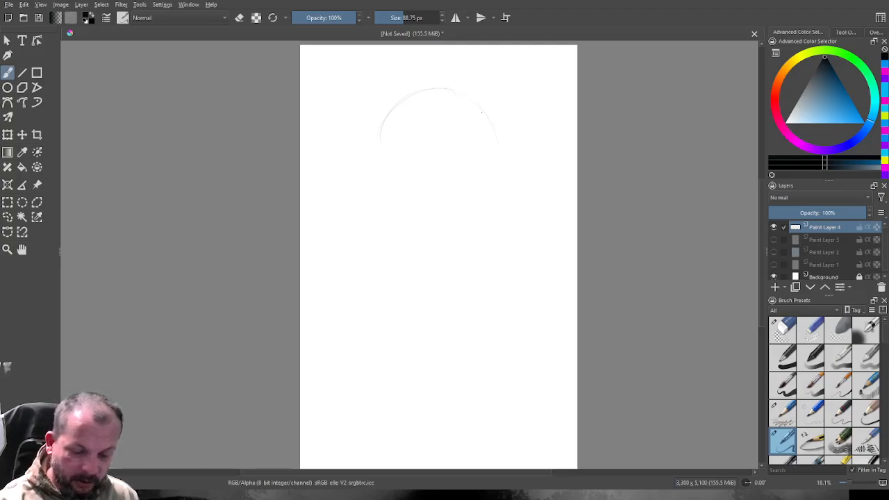
pyautogui.moveTo(389, 119)
pyautogui.mouseDown()
pyautogui.moveTo(396, 198)
pyautogui.moveTo(431, 224)
pyautogui.mouseUp()
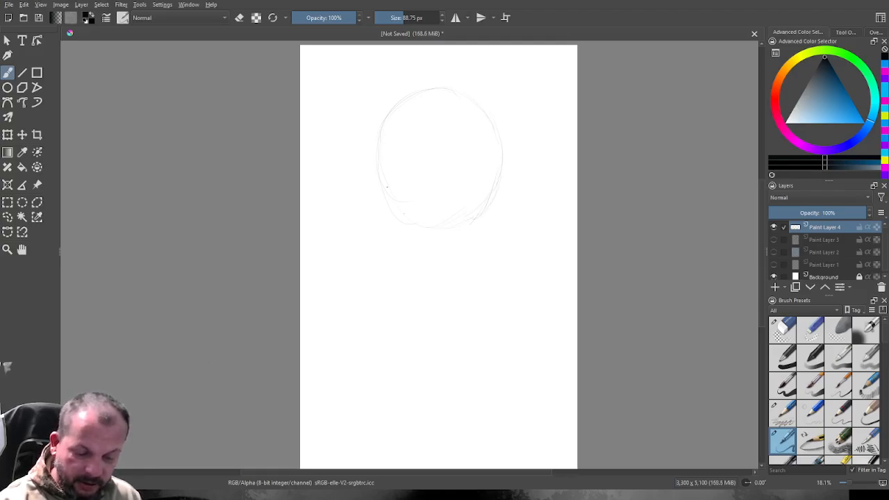
pyautogui.moveTo(497, 129); pyautogui.dragTo(467, 95)
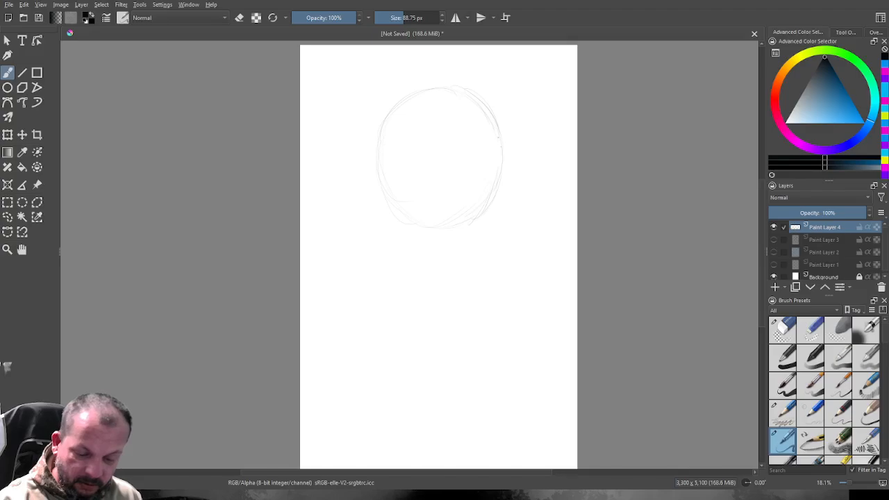
pyautogui.moveTo(378, 153); pyautogui.dragTo(421, 227)
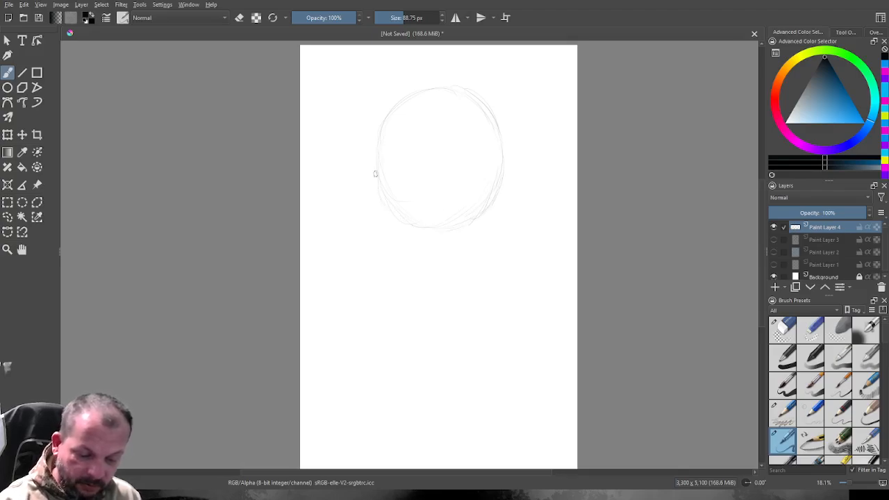
# Reinforce the oval's left side and lower curve with repeated sketch strokes.
pyautogui.moveTo(392, 112)
pyautogui.mouseDown()
pyautogui.moveTo(378, 138)
pyautogui.moveTo(381, 203)
pyautogui.mouseUp()
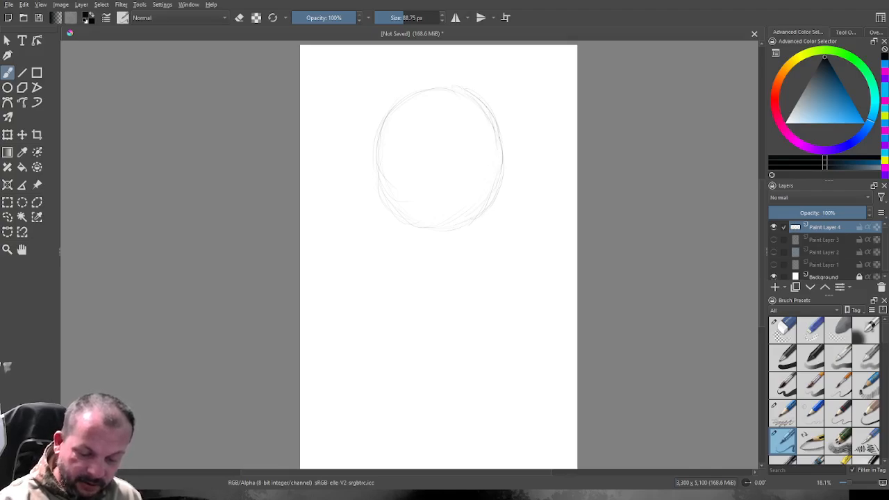
pyautogui.moveTo(380, 142)
pyautogui.mouseDown()
pyautogui.moveTo(399, 214)
pyautogui.moveTo(415, 228)
pyautogui.moveTo(451, 230)
pyautogui.mouseUp()
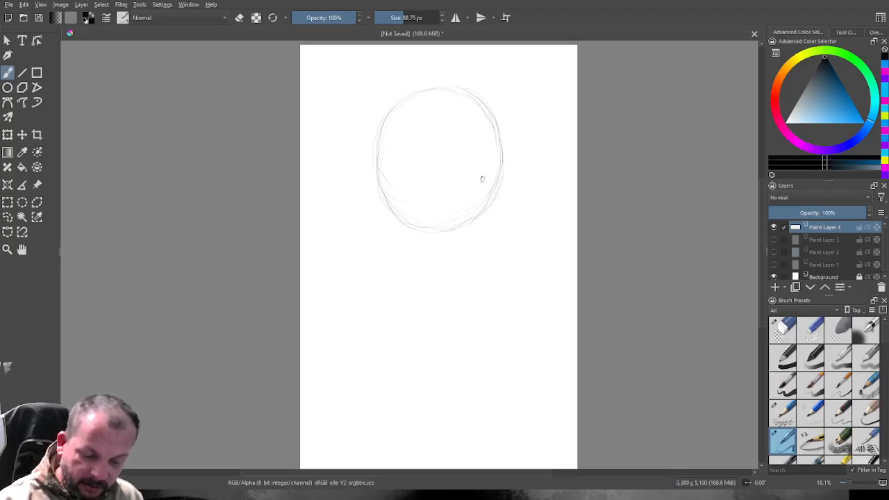
pyautogui.moveTo(497, 183)
pyautogui.mouseDown()
pyautogui.moveTo(472, 218)
pyautogui.moveTo(451, 227)
pyautogui.mouseUp()
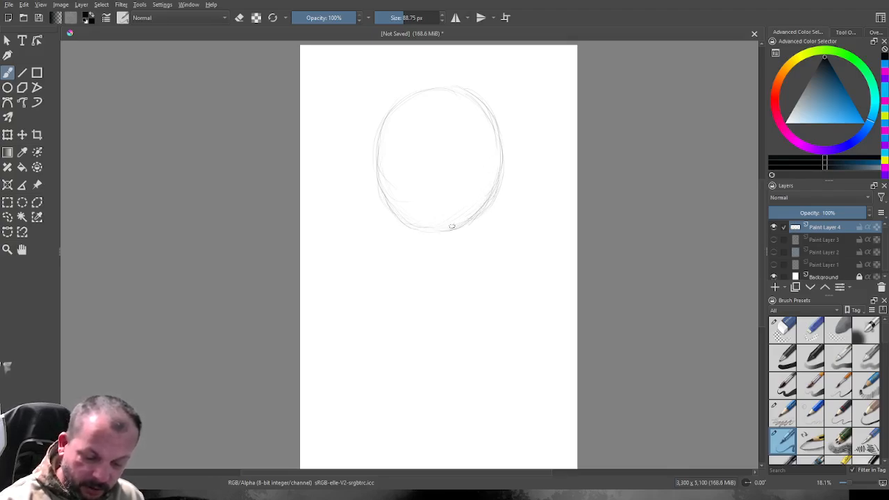
pyautogui.moveTo(399, 220); pyautogui.dragTo(379, 163)
pyautogui.moveTo(389, 118); pyautogui.dragTo(379, 168)
pyautogui.moveTo(403, 98)
pyautogui.mouseDown()
pyautogui.moveTo(379, 136)
pyautogui.moveTo(378, 158)
pyautogui.mouseUp()
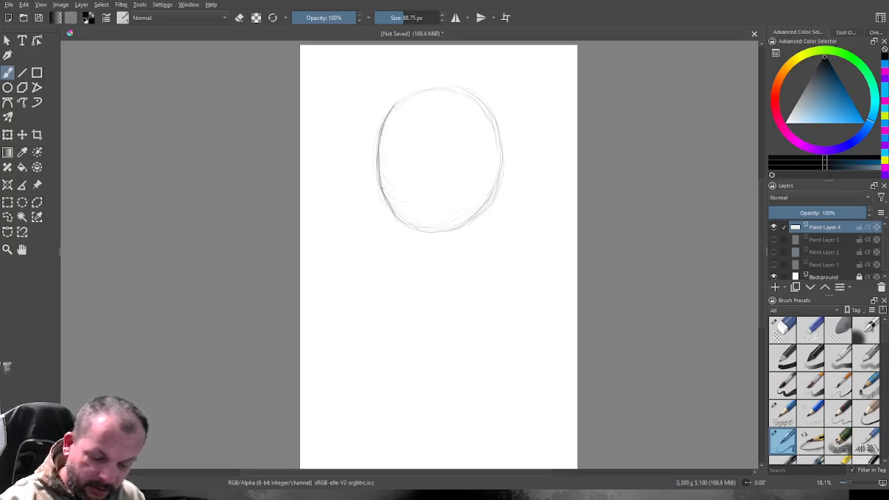
pyautogui.moveTo(390, 204)
pyautogui.mouseDown()
pyautogui.moveTo(446, 239)
pyautogui.moveTo(405, 220)
pyautogui.moveTo(438, 238)
pyautogui.moveTo(484, 200)
pyautogui.moveTo(468, 223)
pyautogui.moveTo(493, 180)
pyautogui.mouseUp()
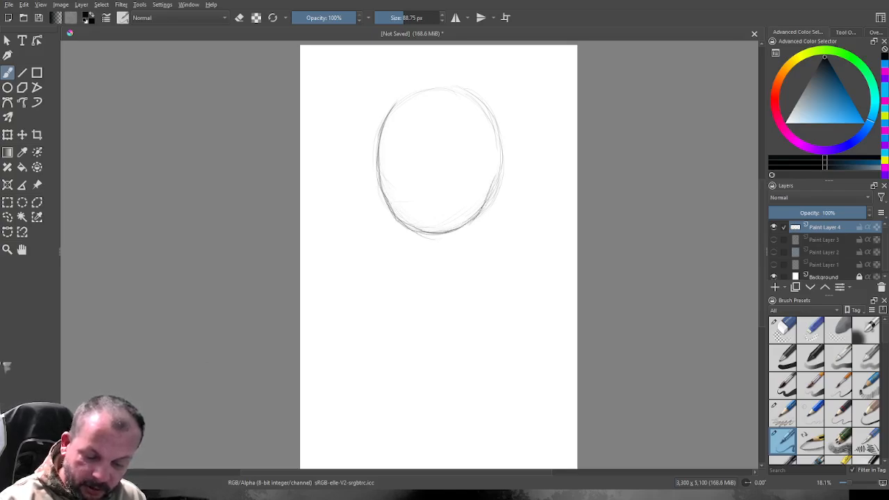
# Darken the oval's right side and top, tracing around it to strengthen the complete outline.
pyautogui.moveTo(481, 212); pyautogui.dragTo(492, 198)
pyautogui.moveTo(501, 190); pyautogui.dragTo(499, 159)
pyautogui.moveTo(485, 206)
pyautogui.mouseDown()
pyautogui.moveTo(498, 170)
pyautogui.moveTo(489, 202)
pyautogui.mouseUp()
pyautogui.moveTo(501, 172); pyautogui.dragTo(497, 139)
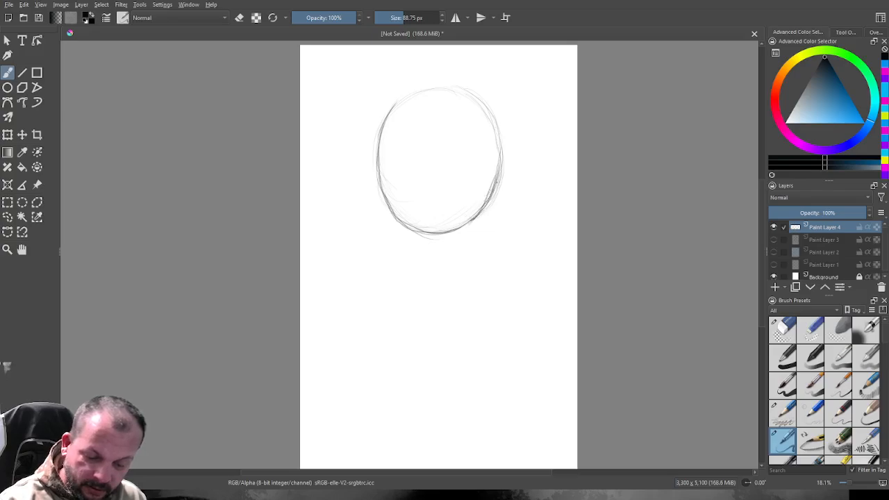
pyautogui.moveTo(501, 187); pyautogui.dragTo(495, 122)
pyautogui.moveTo(496, 126)
pyautogui.mouseDown()
pyautogui.moveTo(461, 88)
pyautogui.moveTo(384, 122)
pyautogui.mouseUp()
pyautogui.moveTo(435, 88)
pyautogui.mouseDown()
pyautogui.moveTo(390, 109)
pyautogui.moveTo(453, 86)
pyautogui.moveTo(480, 101)
pyautogui.moveTo(494, 128)
pyautogui.moveTo(498, 185)
pyautogui.moveTo(467, 217)
pyautogui.mouseUp()
pyautogui.moveTo(390, 219)
pyautogui.mouseDown()
pyautogui.moveTo(377, 157)
pyautogui.moveTo(399, 98)
pyautogui.mouseUp()
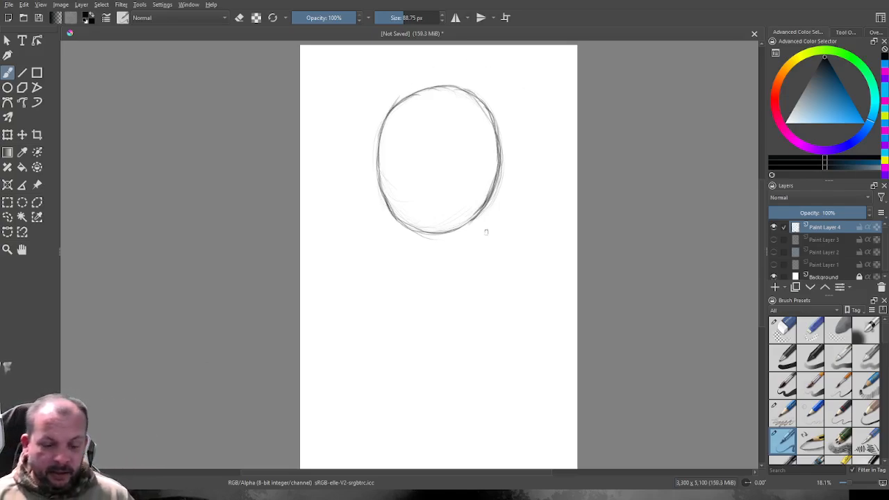
# Sketch two inward-curving lines descending from the oval's lower edge to form a narrow stem.
pyautogui.moveTo(482, 208)
pyautogui.mouseDown()
pyautogui.moveTo(460, 243)
pyautogui.moveTo(455, 295)
pyautogui.mouseUp()
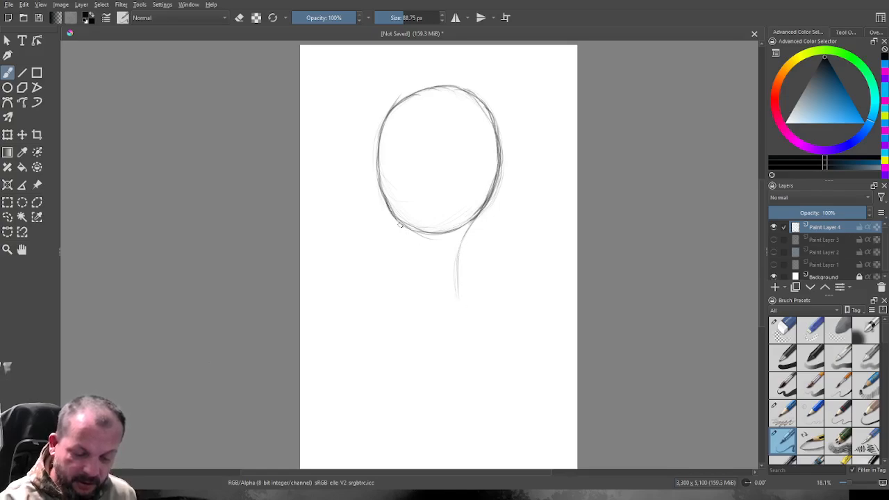
pyautogui.moveTo(408, 234); pyautogui.dragTo(418, 295)
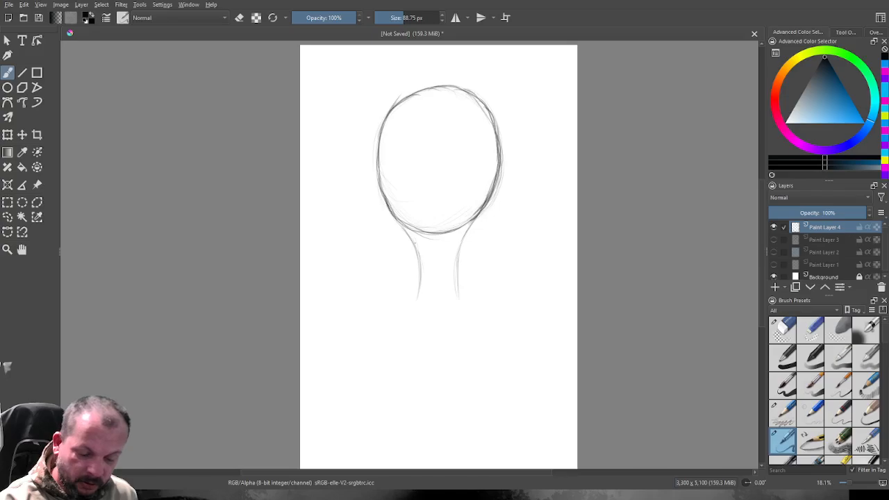
pyautogui.moveTo(422, 261); pyautogui.dragTo(410, 320)
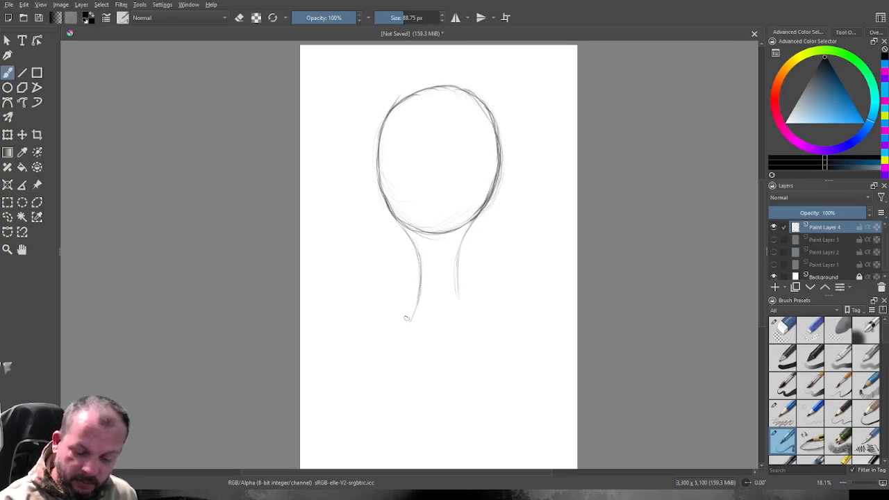
pyautogui.moveTo(458, 292)
pyautogui.mouseDown()
pyautogui.moveTo(460, 272)
pyautogui.moveTo(468, 322)
pyautogui.mouseUp()
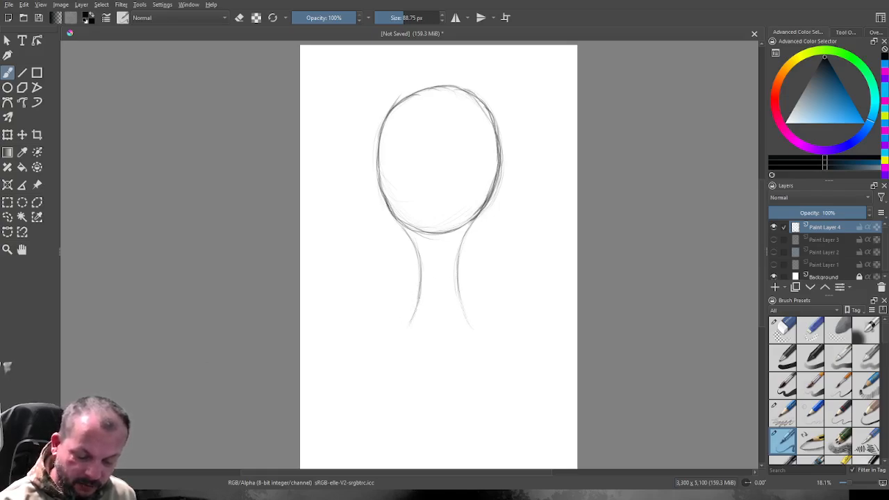
pyautogui.moveTo(468, 323); pyautogui.dragTo(460, 280)
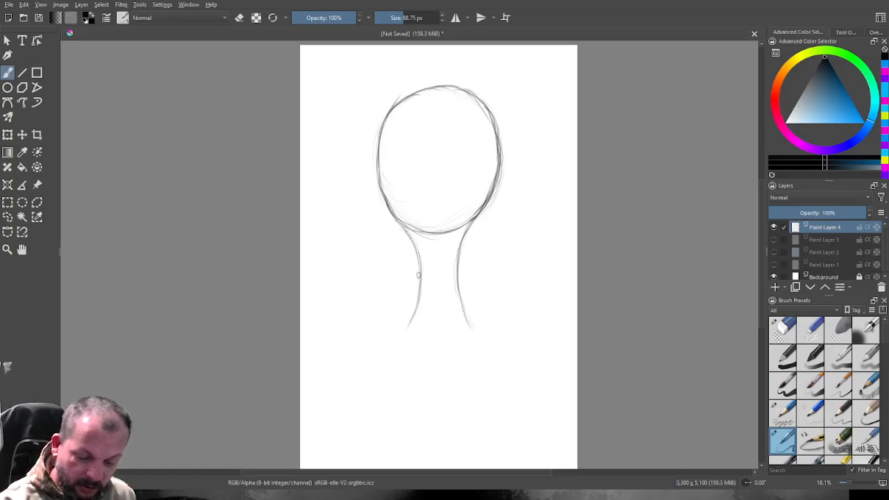
# Extend both stem lines downward and flare their lower ends outward.
pyautogui.moveTo(419, 262); pyautogui.dragTo(419, 283)
pyautogui.moveTo(411, 319); pyautogui.dragTo(397, 335)
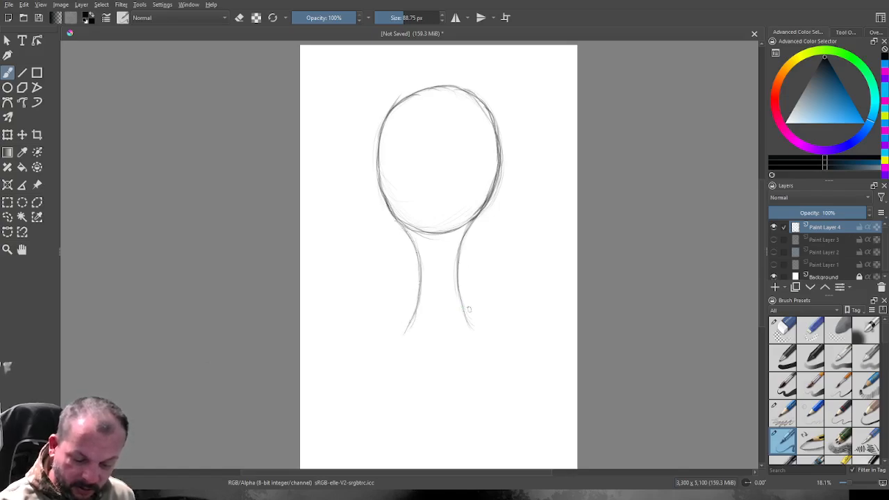
pyautogui.moveTo(463, 298); pyautogui.dragTo(482, 338)
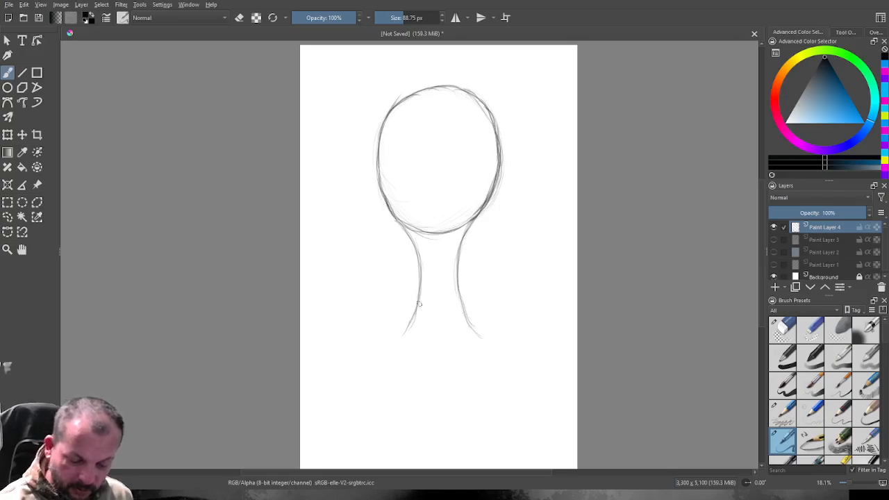
pyautogui.moveTo(419, 303)
pyautogui.mouseDown()
pyautogui.moveTo(399, 337)
pyautogui.moveTo(394, 347)
pyautogui.mouseUp()
pyautogui.moveTo(467, 310); pyautogui.dragTo(489, 341)
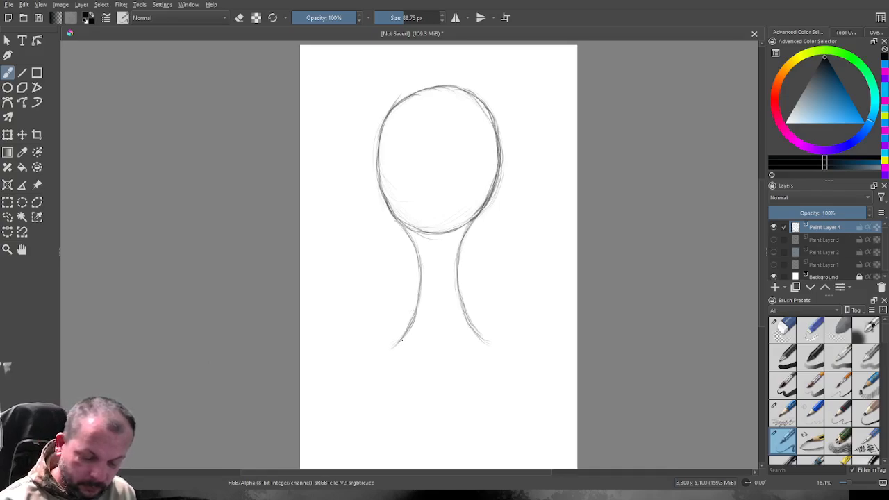
pyautogui.moveTo(402, 340); pyautogui.dragTo(382, 358)
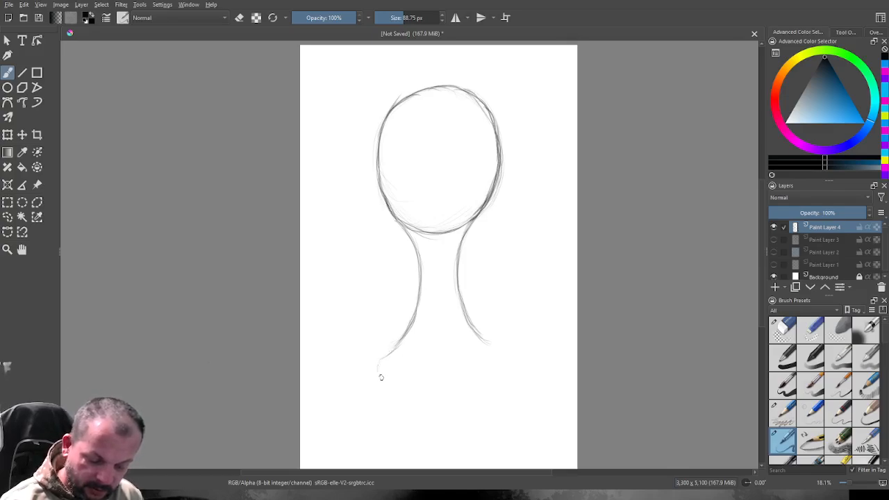
# Sketch a base under the stem with rounded ends, a slightly slanted upper edge and a long lower edge.
pyautogui.moveTo(385, 358); pyautogui.dragTo(375, 382)
pyautogui.moveTo(484, 345)
pyautogui.mouseDown()
pyautogui.moveTo(496, 347)
pyautogui.moveTo(498, 367)
pyautogui.moveTo(498, 348)
pyautogui.mouseUp()
pyautogui.moveTo(399, 346)
pyautogui.mouseDown()
pyautogui.moveTo(375, 357)
pyautogui.moveTo(370, 381)
pyautogui.moveTo(423, 349)
pyautogui.moveTo(507, 348)
pyautogui.moveTo(499, 369)
pyautogui.mouseUp()
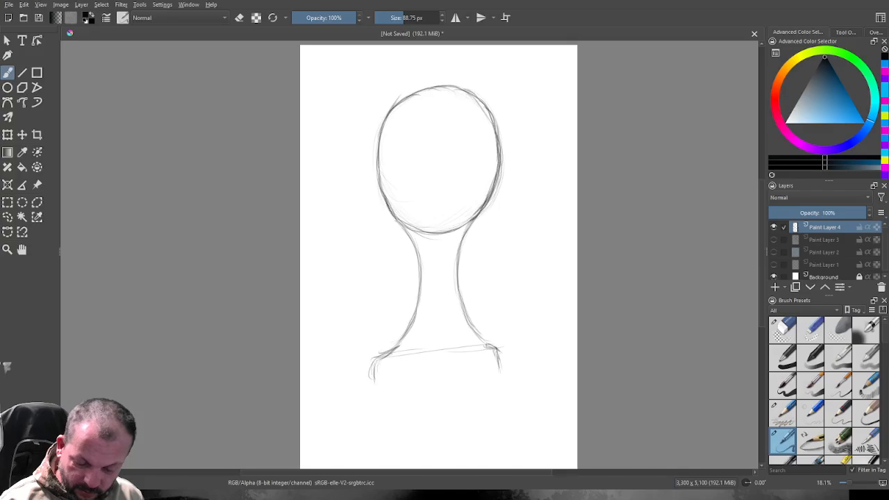
pyautogui.moveTo(393, 354)
pyautogui.mouseDown()
pyautogui.moveTo(374, 359)
pyautogui.moveTo(370, 381)
pyautogui.moveTo(476, 381)
pyautogui.mouseUp()
pyautogui.moveTo(402, 384)
pyautogui.mouseDown()
pyautogui.moveTo(514, 376)
pyautogui.moveTo(376, 386)
pyautogui.mouseUp()
pyautogui.moveTo(501, 380); pyautogui.dragTo(359, 392)
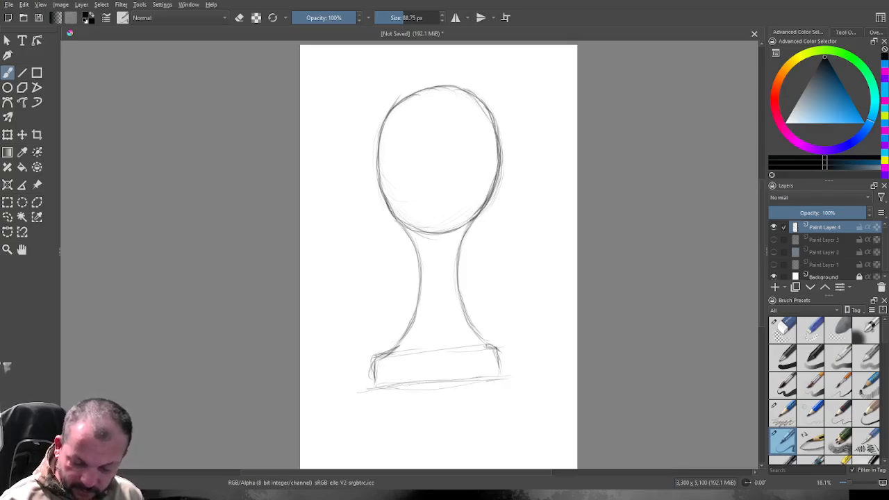
# Strengthen the base's side edges and darken the left contour of the stem down to the base.
pyautogui.moveTo(498, 350); pyautogui.dragTo(494, 379)
pyautogui.moveTo(375, 369); pyautogui.dragTo(375, 385)
pyautogui.moveTo(386, 354); pyautogui.dragTo(373, 369)
pyautogui.moveTo(407, 333)
pyautogui.mouseDown()
pyautogui.moveTo(379, 354)
pyautogui.moveTo(387, 353)
pyautogui.mouseUp()
pyautogui.moveTo(408, 230)
pyautogui.mouseDown()
pyautogui.moveTo(422, 275)
pyautogui.moveTo(419, 260)
pyautogui.moveTo(405, 331)
pyautogui.mouseUp()
pyautogui.moveTo(421, 266)
pyautogui.mouseDown()
pyautogui.moveTo(410, 330)
pyautogui.moveTo(389, 354)
pyautogui.mouseUp()
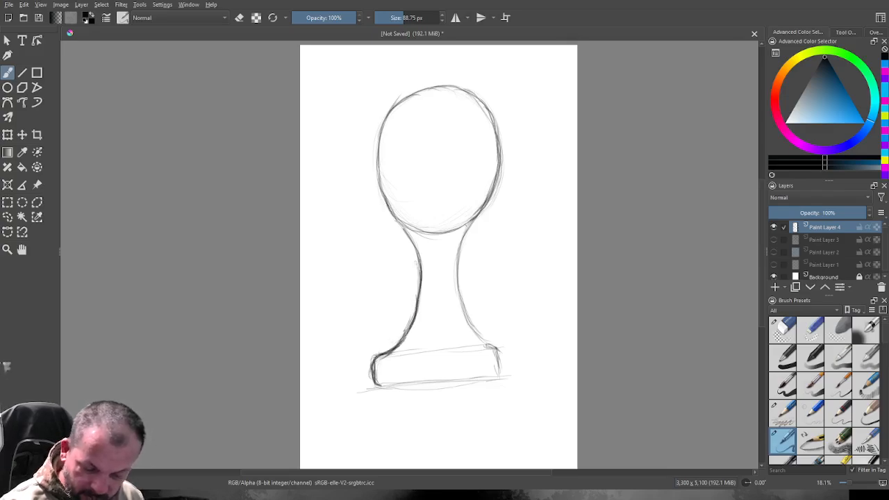
# Darken the stem's right contour down to the base and reinforce both rounded base ends.
pyautogui.moveTo(476, 220); pyautogui.dragTo(458, 293)
pyautogui.moveTo(461, 246)
pyautogui.mouseDown()
pyautogui.moveTo(464, 308)
pyautogui.moveTo(500, 353)
pyautogui.moveTo(502, 379)
pyautogui.mouseUp()
pyautogui.moveTo(376, 363); pyautogui.dragTo(373, 387)
pyautogui.moveTo(498, 351); pyautogui.dragTo(499, 376)
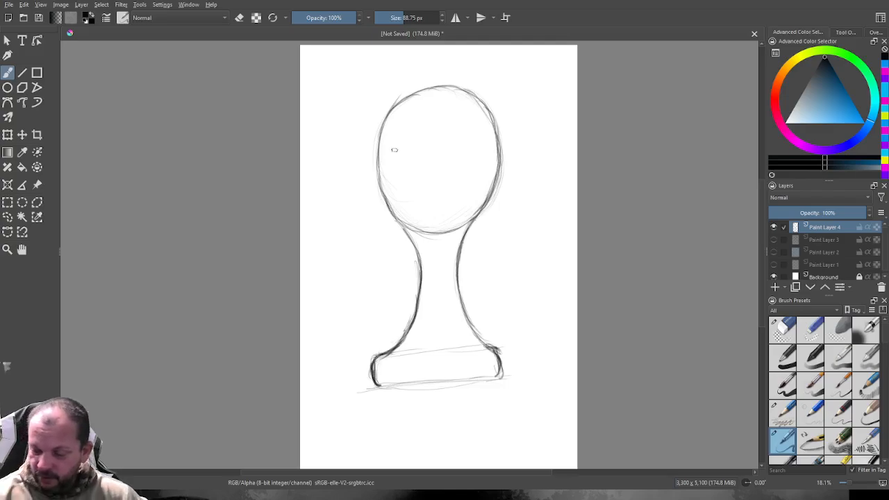
# Sketch a short, light curved line to the right of the stem, undoing the heavy first stroke.
pyautogui.moveTo(491, 277); pyautogui.dragTo(501, 244)
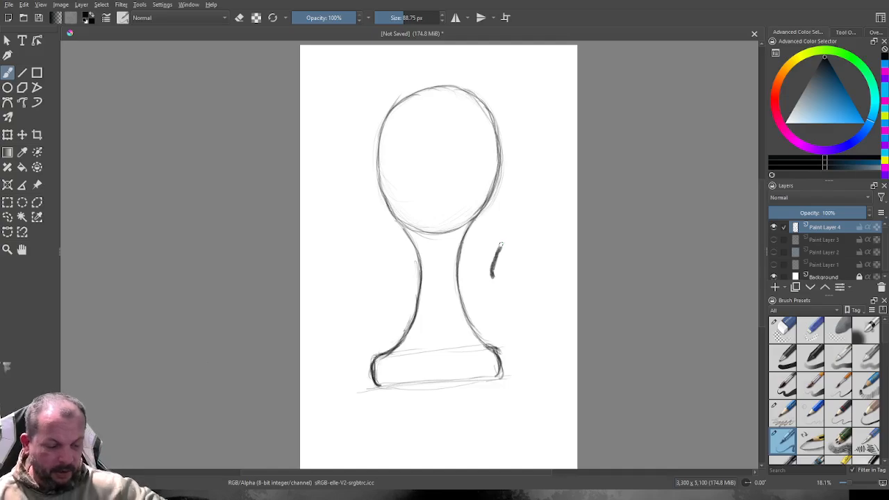
pyautogui.hotkey('ctrl', 'z')
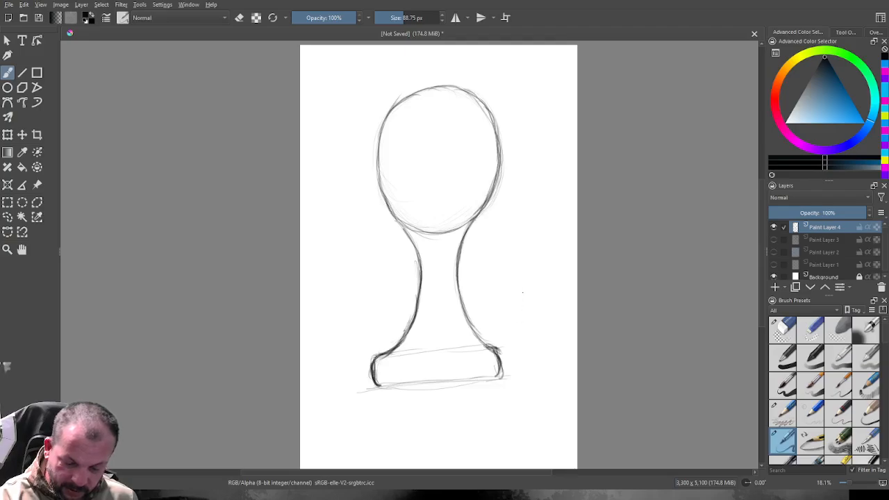
pyautogui.moveTo(521, 309)
pyautogui.mouseDown()
pyautogui.moveTo(531, 275)
pyautogui.moveTo(521, 318)
pyautogui.moveTo(538, 261)
pyautogui.moveTo(524, 316)
pyautogui.mouseUp()
pyautogui.moveTo(533, 270); pyautogui.dragTo(525, 295)
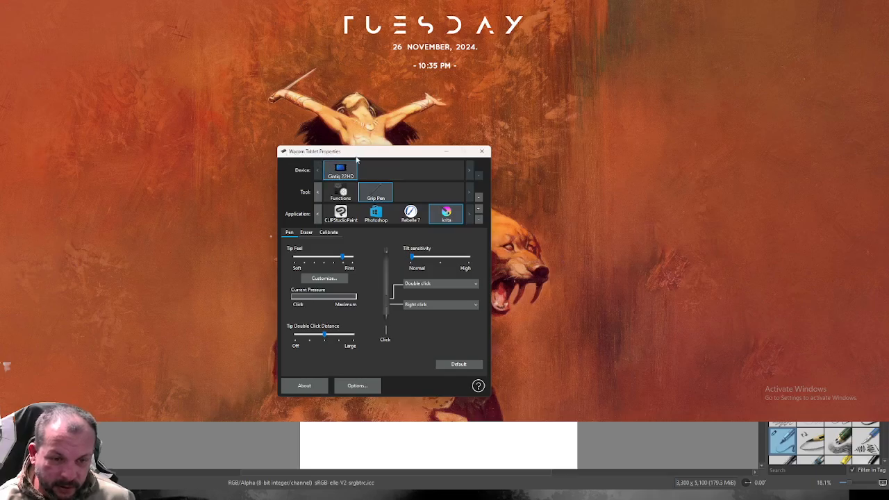
# Switch to Wacom Tablet Properties, examine Krita's ExpressKeys assignments and the Grip Pen's button action choices, and return to the canvas.
pyautogui.click(344, 196)
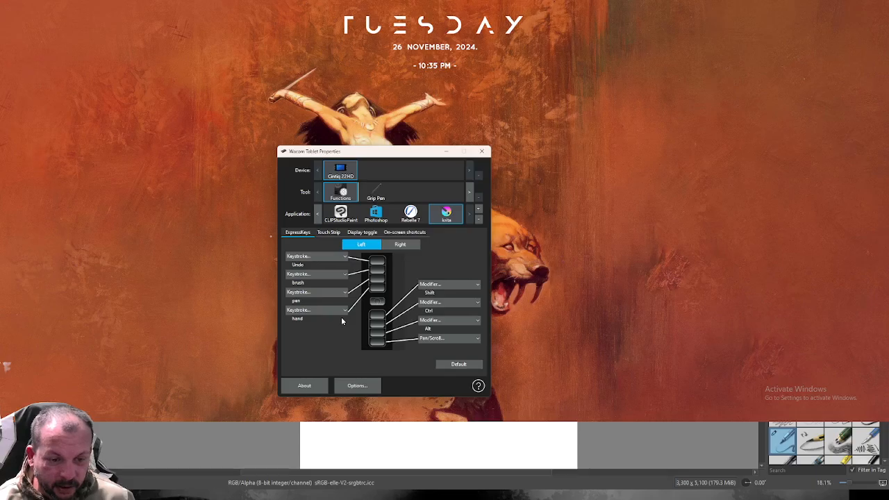
pyautogui.click(375, 197)
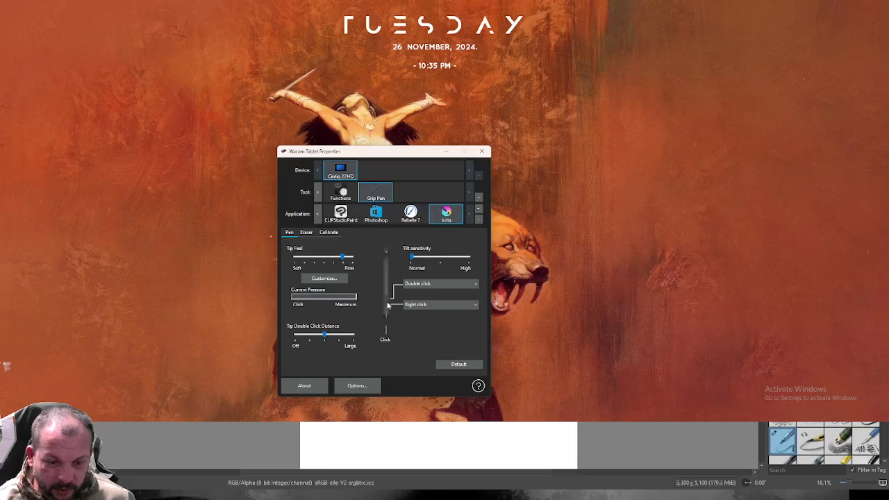
pyautogui.click(476, 285)
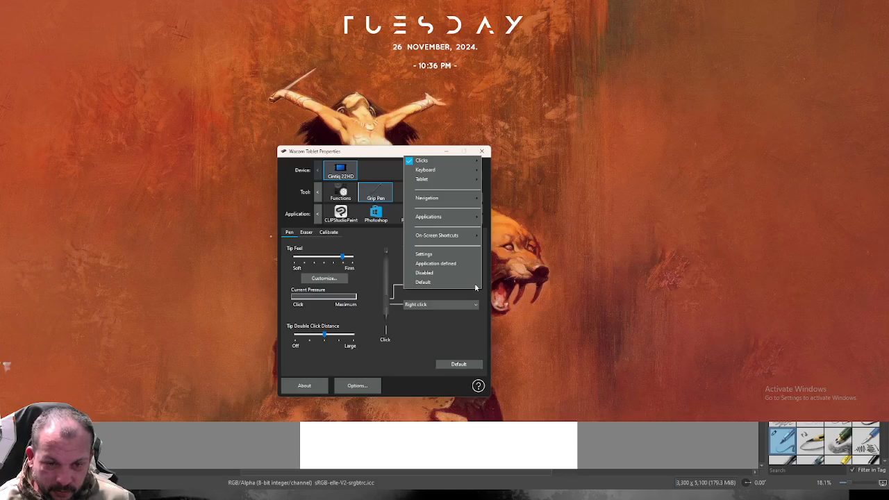
pyautogui.moveTo(423, 166)
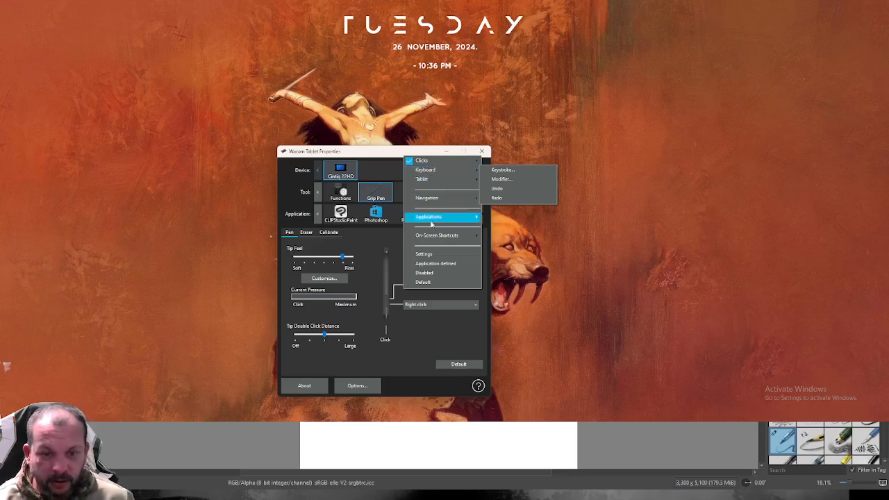
pyautogui.moveTo(432, 219)
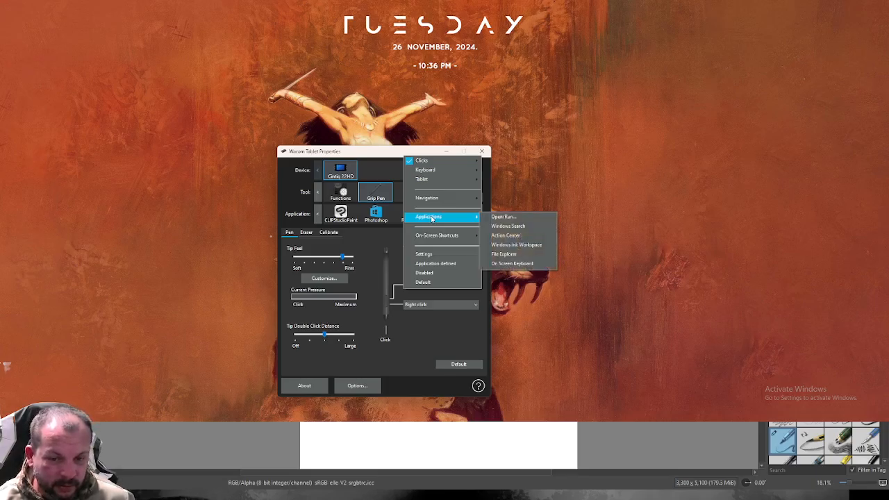
pyautogui.moveTo(430, 237)
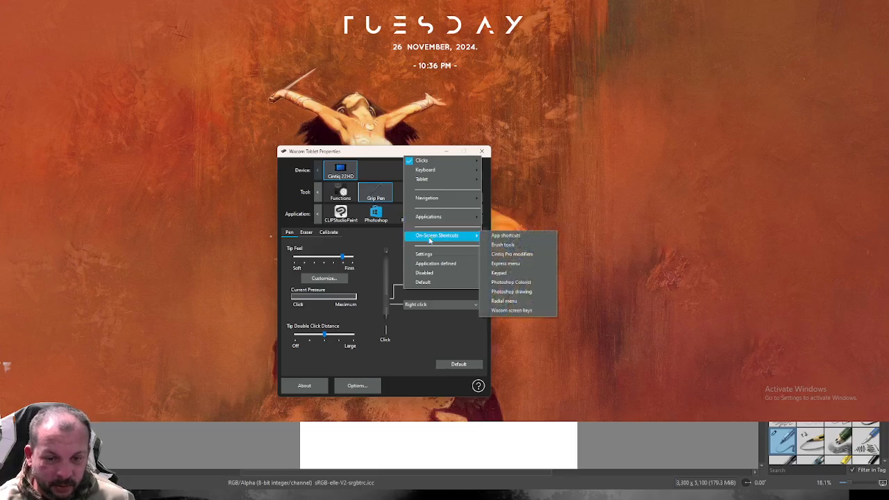
pyautogui.click(474, 307)
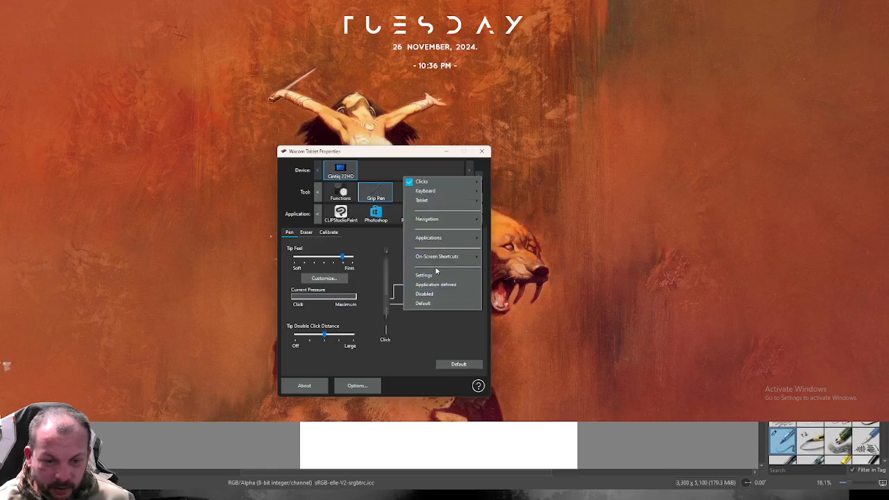
pyautogui.moveTo(449, 258)
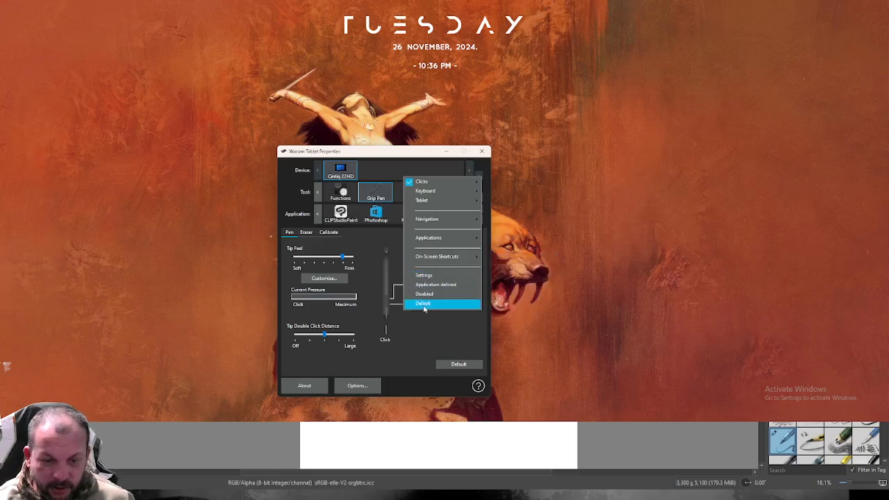
pyautogui.click(436, 328)
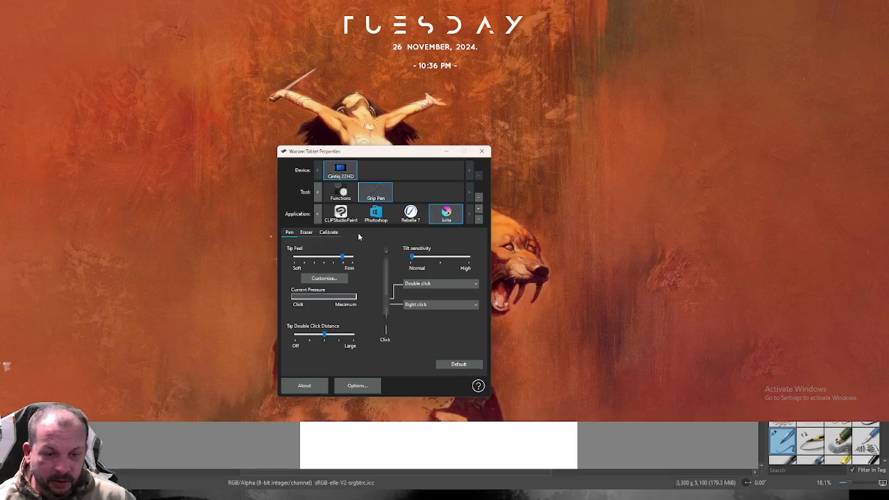
pyautogui.click(446, 151)
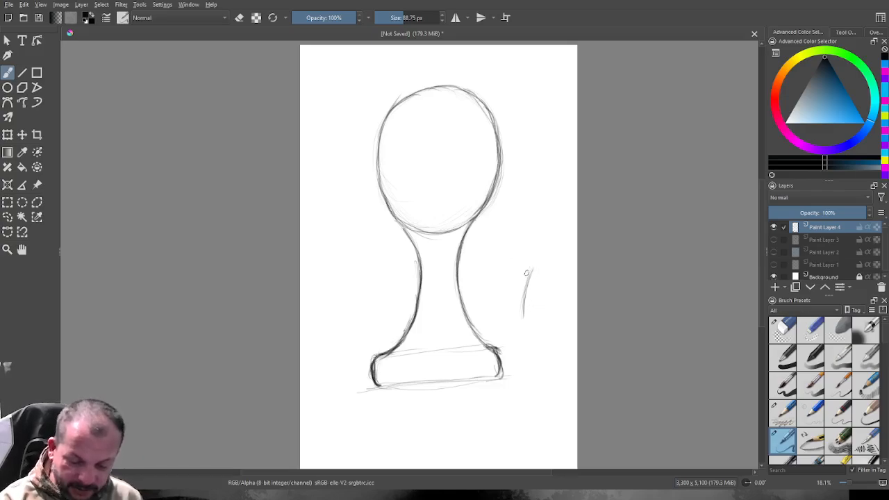
# With the brush enlarged to 280.60 px, sketch the outer contour of a side shape curving from the oval down to base level.
pyautogui.moveTo(531, 271); pyautogui.dragTo(523, 318)
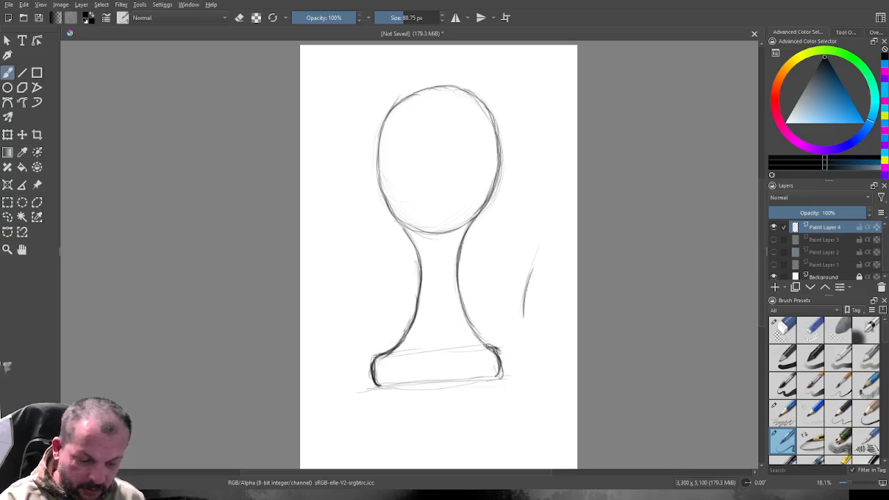
pyautogui.press(']')
pyautogui.press(']')
pyautogui.press(']')
pyautogui.press(']')
pyautogui.press(']')
pyautogui.press(']')
pyautogui.press(']')
pyautogui.press(']')
pyautogui.press(']')
pyautogui.press(']')
pyautogui.press(']')
pyautogui.press(']')
pyautogui.press(']')
pyautogui.press(']')
pyautogui.press(']')
pyautogui.press(']')
pyautogui.press(']')
pyautogui.press(']')
pyautogui.press(']')
pyautogui.press(']')
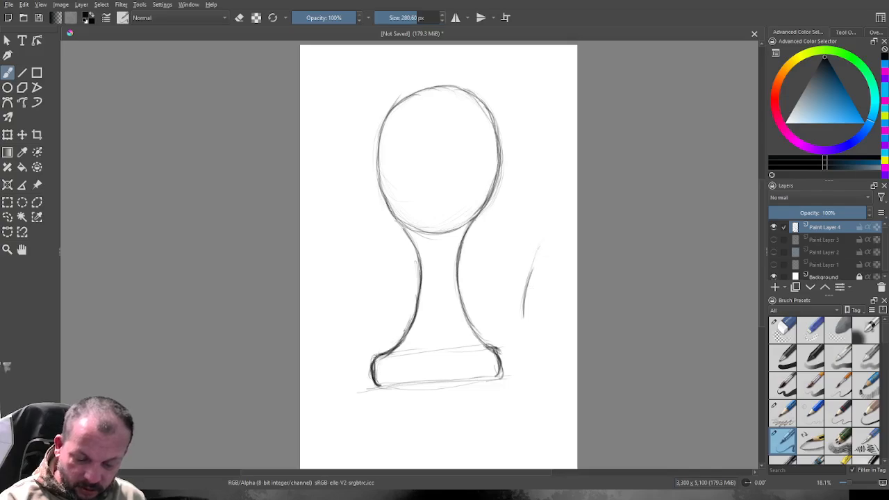
pyautogui.moveTo(531, 209); pyautogui.dragTo(539, 231)
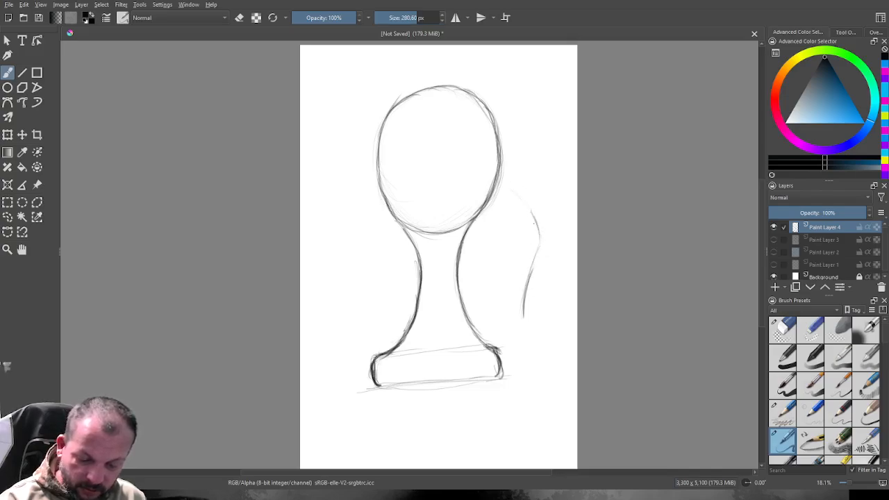
pyautogui.moveTo(518, 193)
pyautogui.mouseDown()
pyautogui.moveTo(543, 224)
pyautogui.moveTo(535, 226)
pyautogui.moveTo(530, 357)
pyautogui.mouseUp()
pyautogui.moveTo(524, 319); pyautogui.dragTo(529, 358)
pyautogui.moveTo(525, 304); pyautogui.dragTo(530, 360)
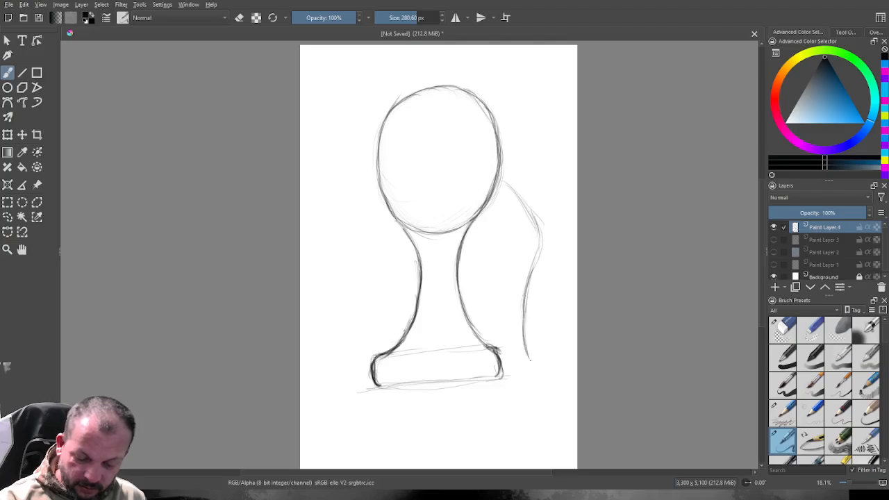
# Sketch the side shape's inner contour with a diagonal lower edge, a small hooked bump and an arc up to the oval.
pyautogui.moveTo(479, 284); pyautogui.dragTo(519, 351)
pyautogui.moveTo(490, 301); pyautogui.dragTo(516, 343)
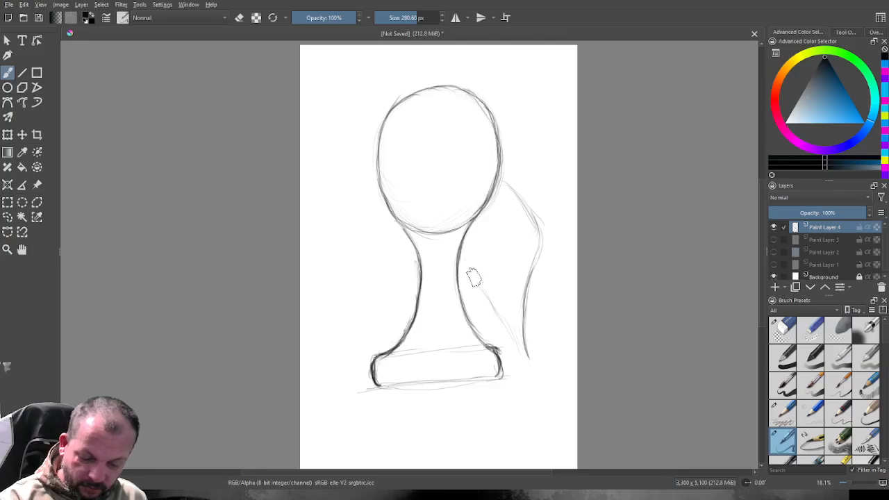
pyautogui.moveTo(473, 276)
pyautogui.mouseDown()
pyautogui.moveTo(472, 251)
pyautogui.moveTo(496, 268)
pyautogui.mouseUp()
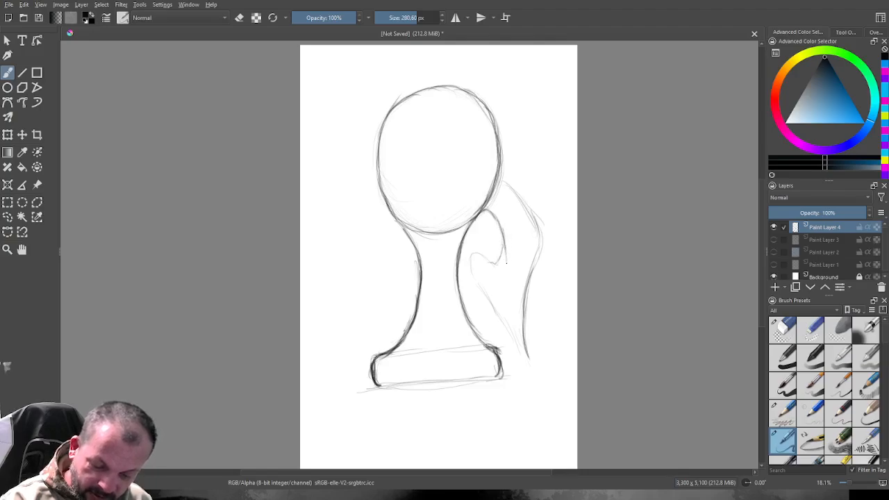
pyautogui.moveTo(505, 251)
pyautogui.mouseDown()
pyautogui.moveTo(506, 264)
pyautogui.moveTo(501, 230)
pyautogui.moveTo(504, 241)
pyautogui.mouseUp()
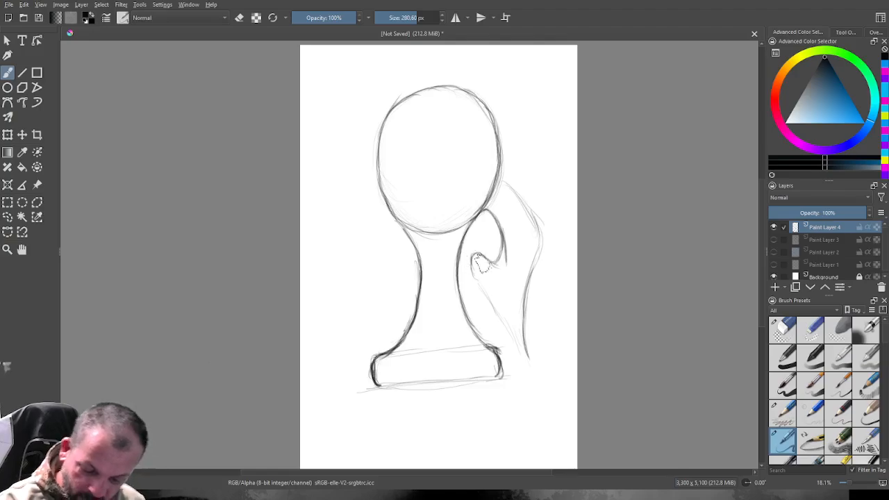
# Darken the side shape's contours, bringing both edges to a point at the lower end and joining the outer edge to the oval.
pyautogui.moveTo(473, 272); pyautogui.dragTo(494, 309)
pyautogui.moveTo(475, 274); pyautogui.dragTo(537, 382)
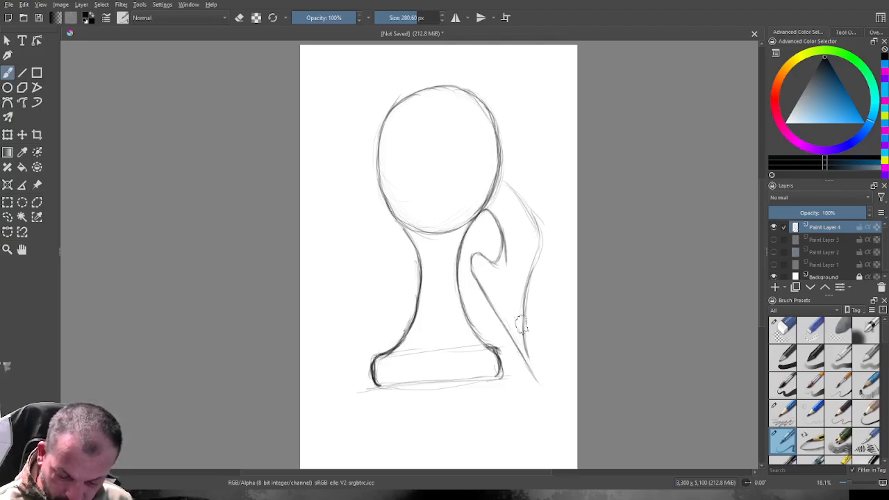
pyautogui.moveTo(525, 330); pyautogui.dragTo(538, 383)
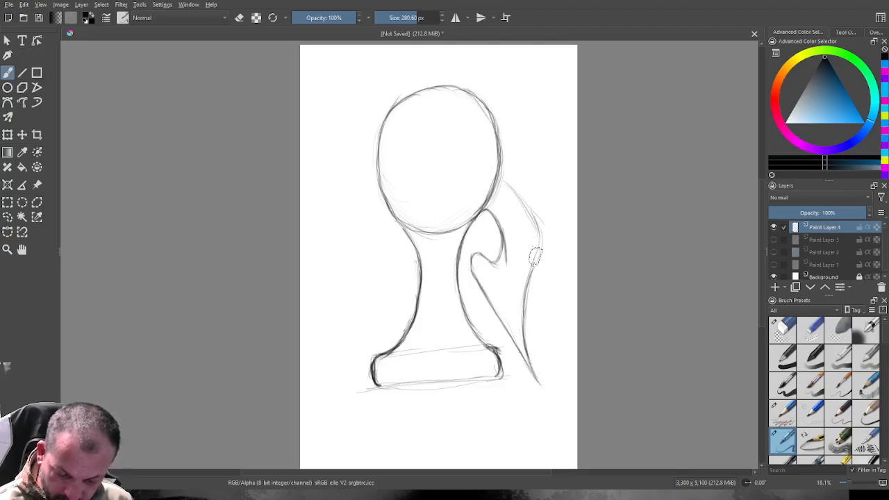
pyautogui.moveTo(527, 347); pyautogui.dragTo(537, 378)
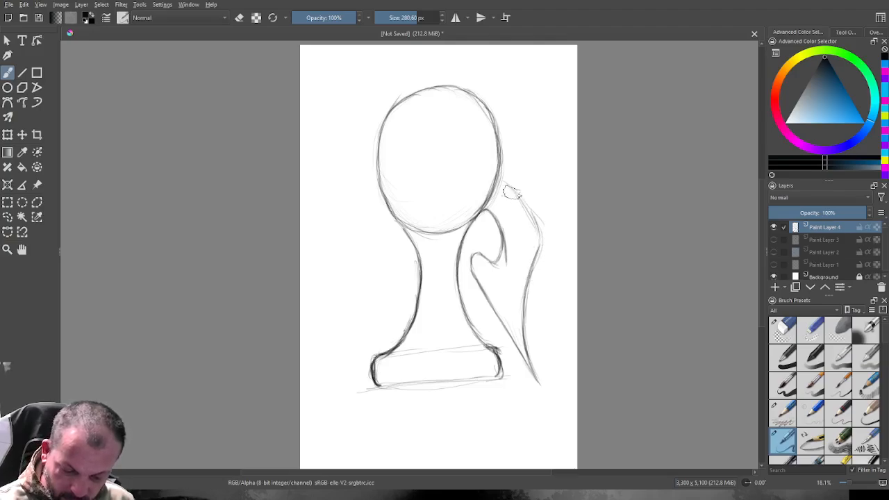
pyautogui.moveTo(517, 193); pyautogui.dragTo(502, 181)
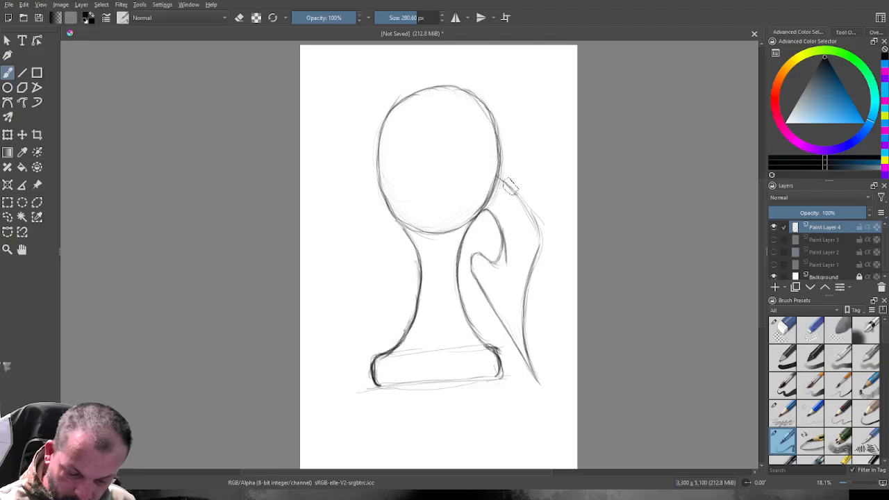
pyautogui.moveTo(525, 203); pyautogui.dragTo(540, 240)
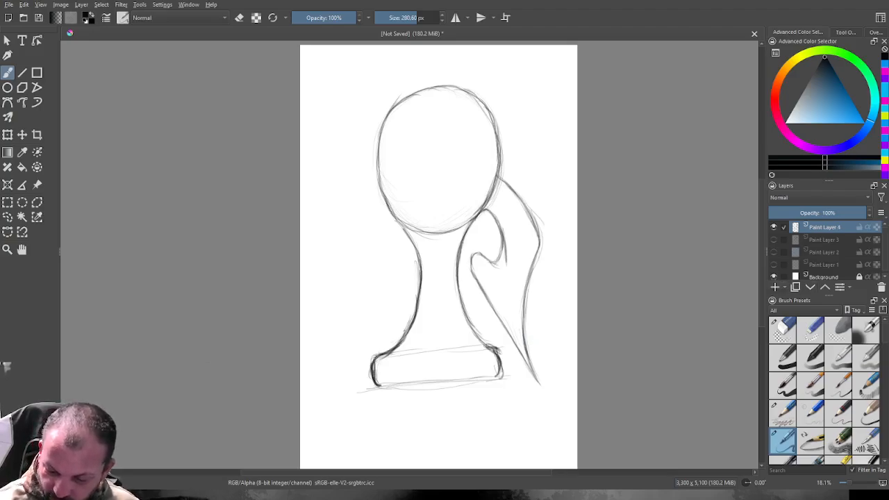
# Add a new paint layer and trace a freehand selection around the entire figure, including the oval, side shape, stem and base.
pyautogui.press('Insert')
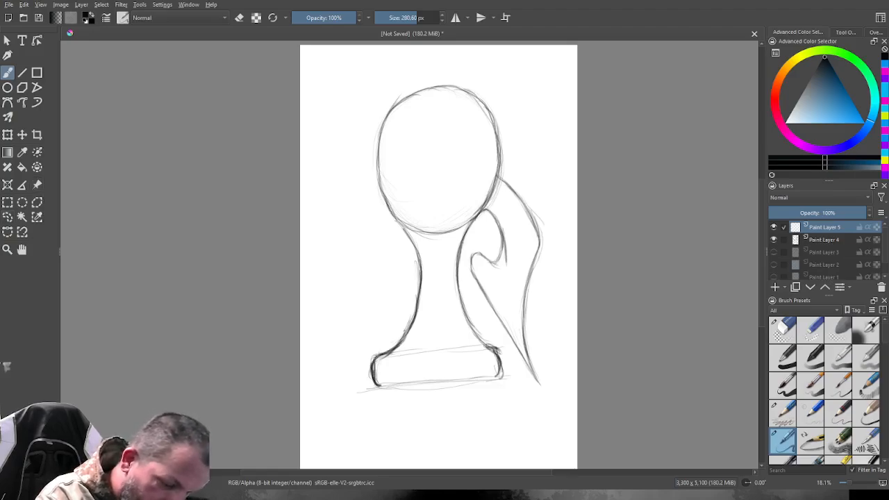
pyautogui.click(7, 217)
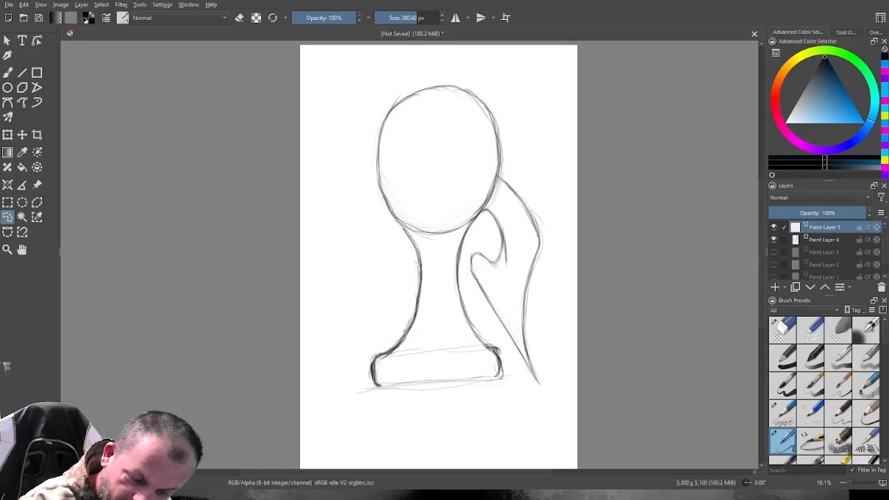
pyautogui.moveTo(377, 155); pyautogui.dragTo(376, 172)
pyautogui.moveTo(379, 131); pyautogui.dragTo(376, 144)
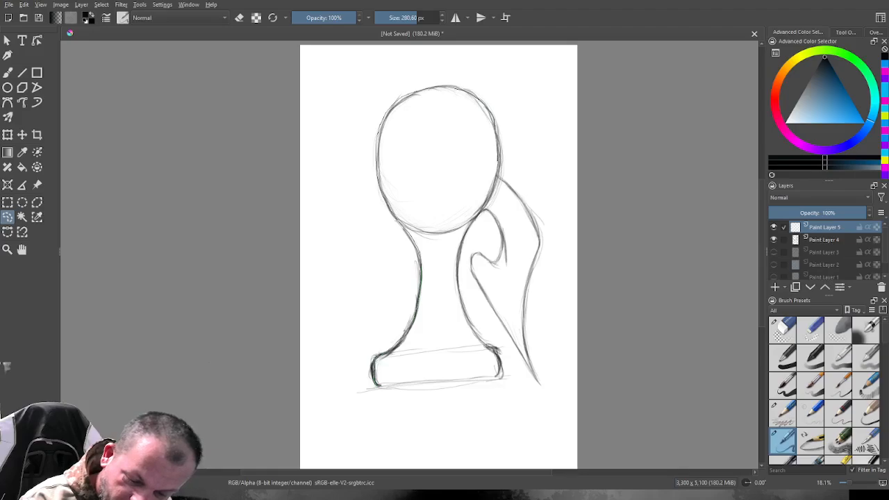
pyautogui.moveTo(522, 200); pyautogui.dragTo(533, 215)
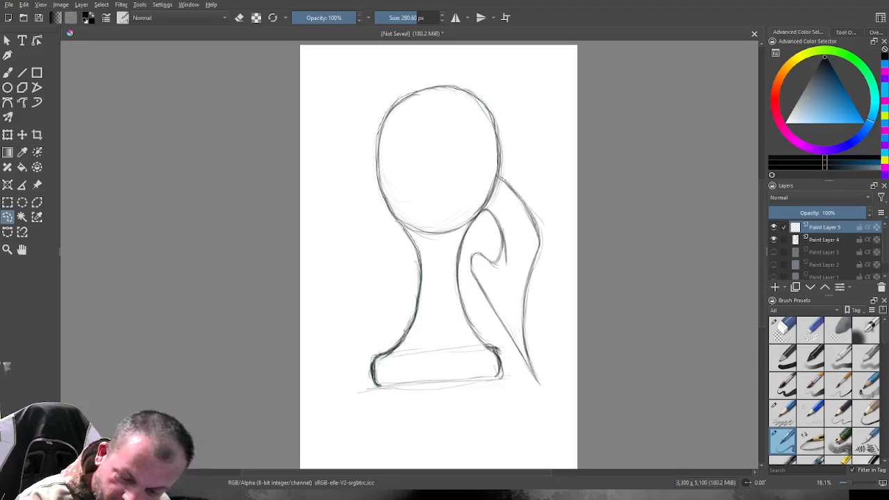
pyautogui.moveTo(526, 289); pyautogui.dragTo(528, 353)
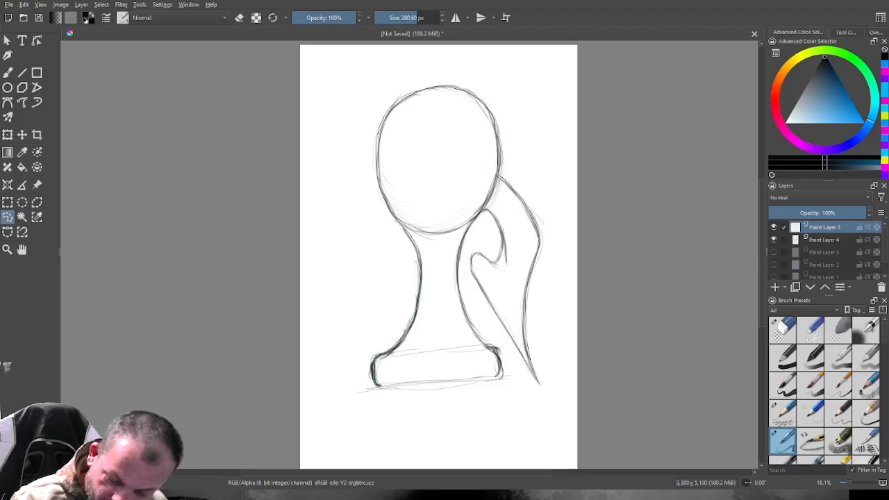
pyautogui.moveTo(518, 356); pyautogui.dragTo(492, 304)
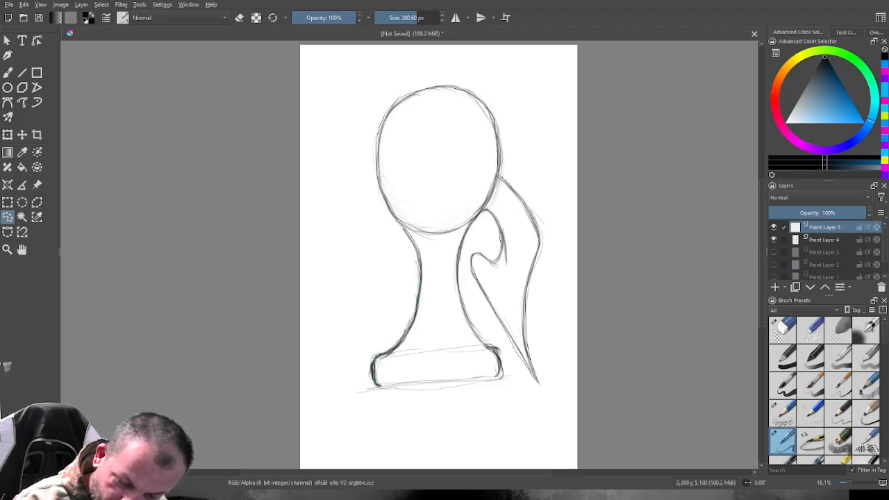
pyautogui.moveTo(457, 283); pyautogui.dragTo(469, 328)
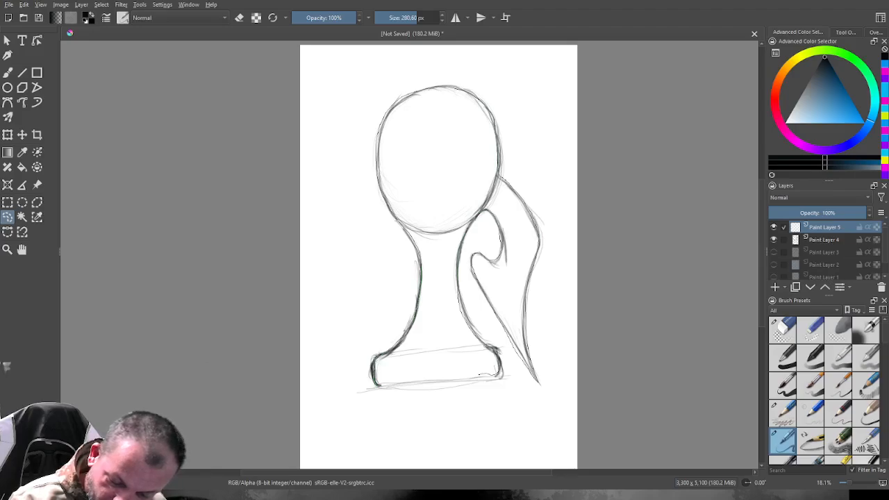
pyautogui.moveTo(480, 375); pyautogui.dragTo(377, 385)
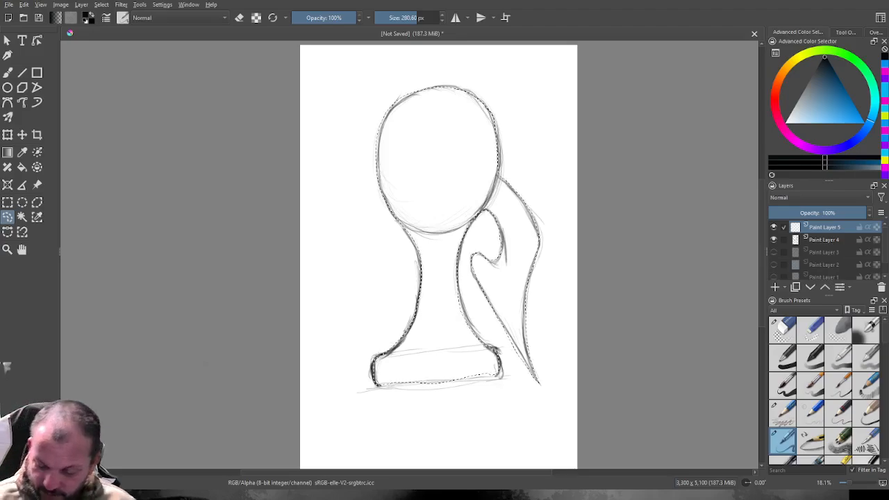
# Choose the paint brush preset with the blue-violet stroke and set the painting colour to a muted magenta-purple.
pyautogui.scroll(-5, 825, 390)
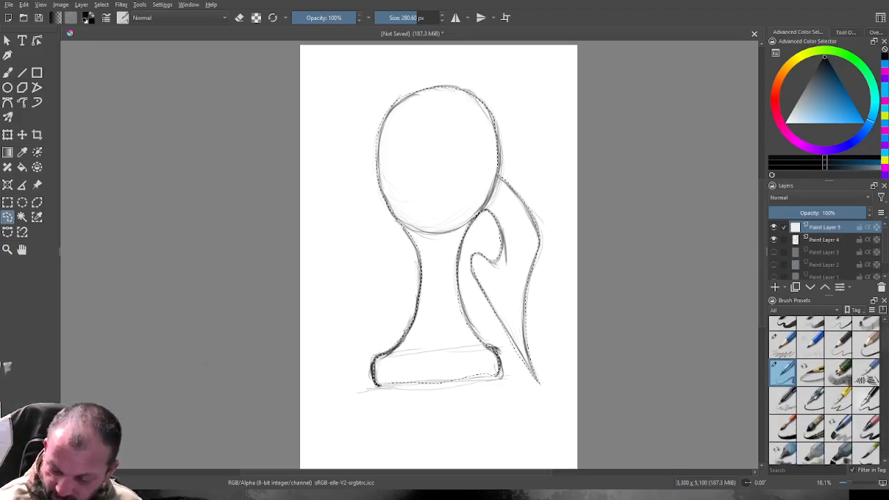
pyautogui.scroll(-5, 825, 389)
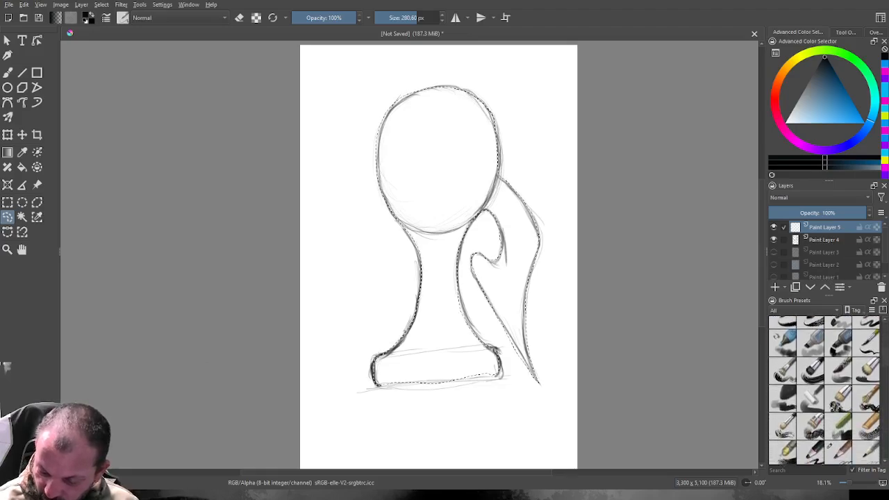
pyautogui.scroll(-3, 825, 389)
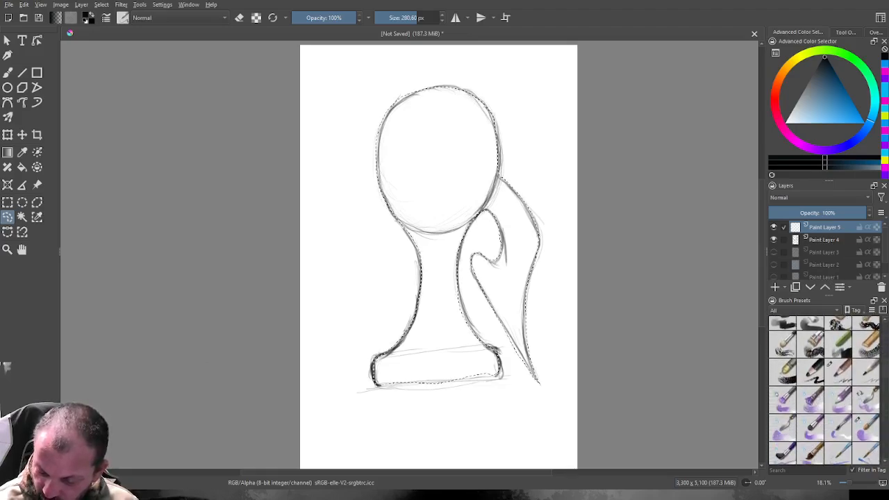
pyautogui.scroll(-5, 825, 389)
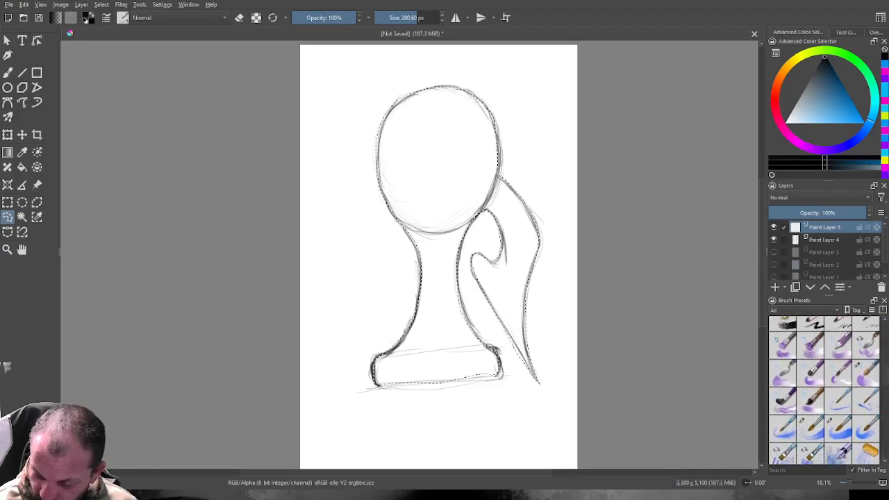
pyautogui.click(860, 366)
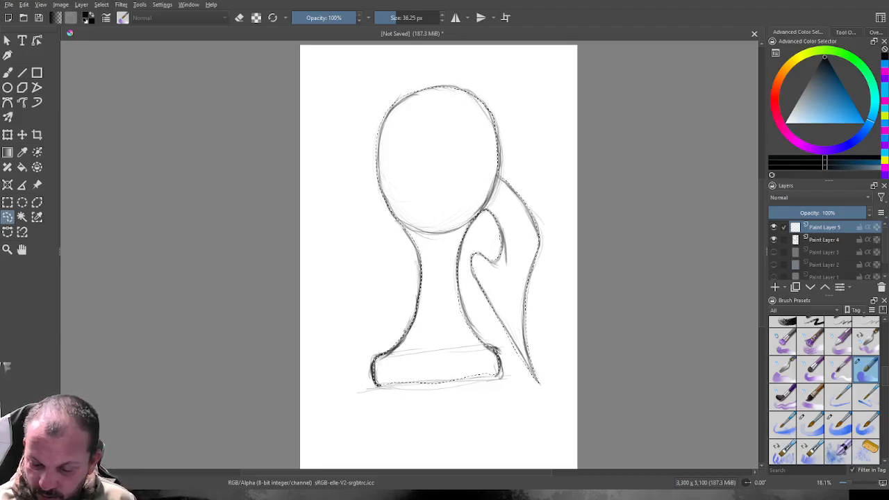
pyautogui.click(812, 149)
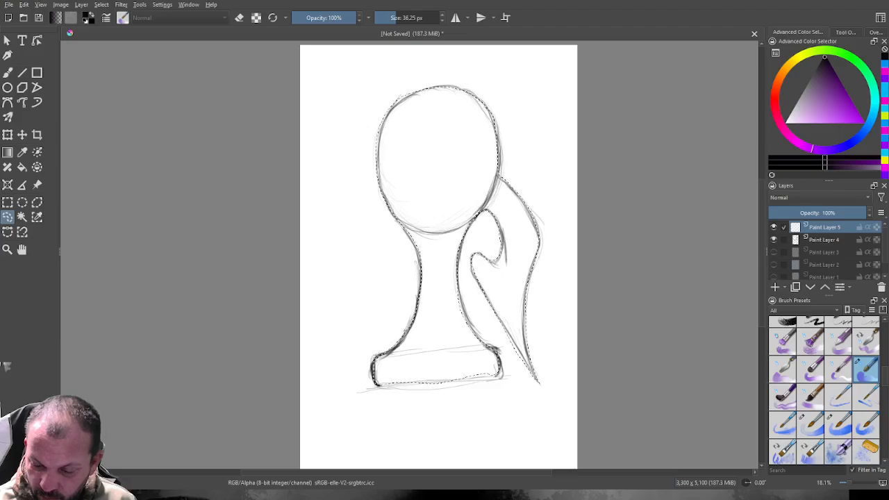
pyautogui.click(802, 145)
pyautogui.click(822, 91)
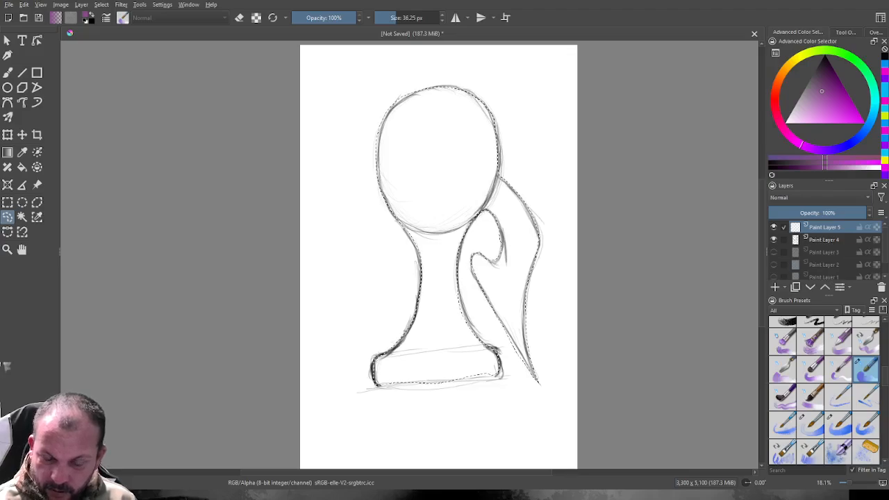
# Clear the current selection and retrace a freehand selection around the whole figure, following the base, stem, oval and side shape.
pyautogui.hotkey('ctrl', 'shift', 'a')
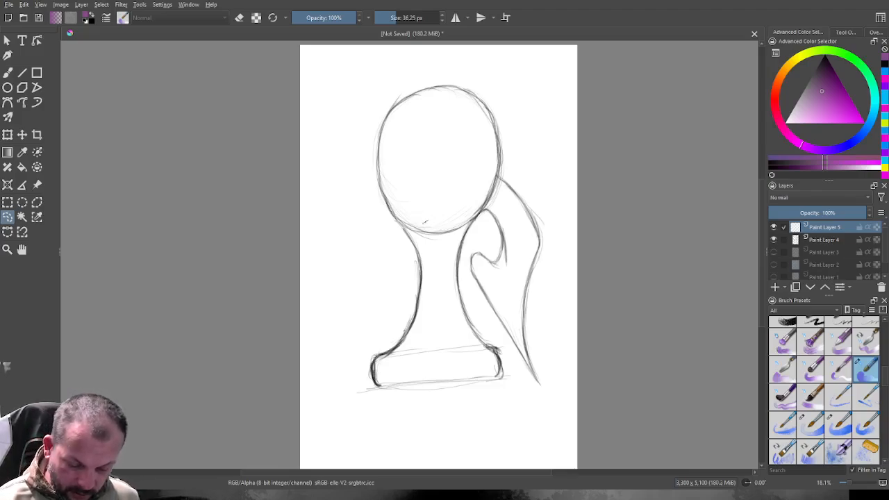
pyautogui.moveTo(486, 380); pyautogui.dragTo(389, 389)
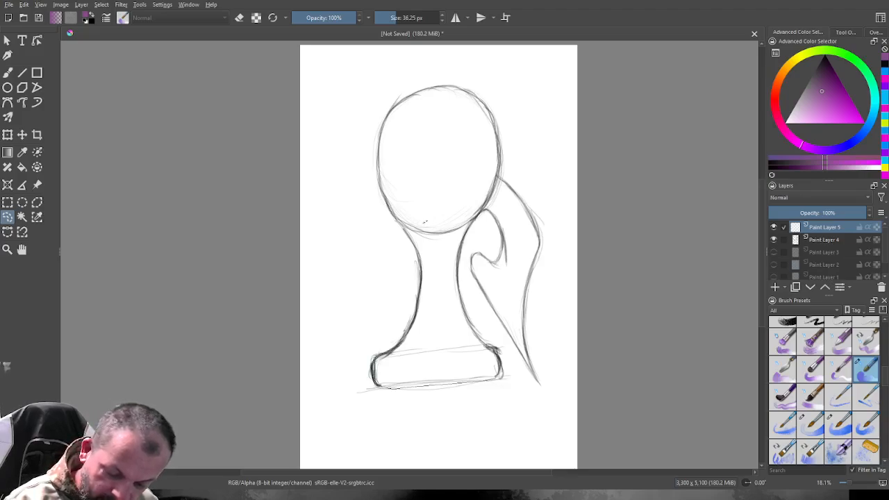
pyautogui.moveTo(418, 311); pyautogui.dragTo(416, 241)
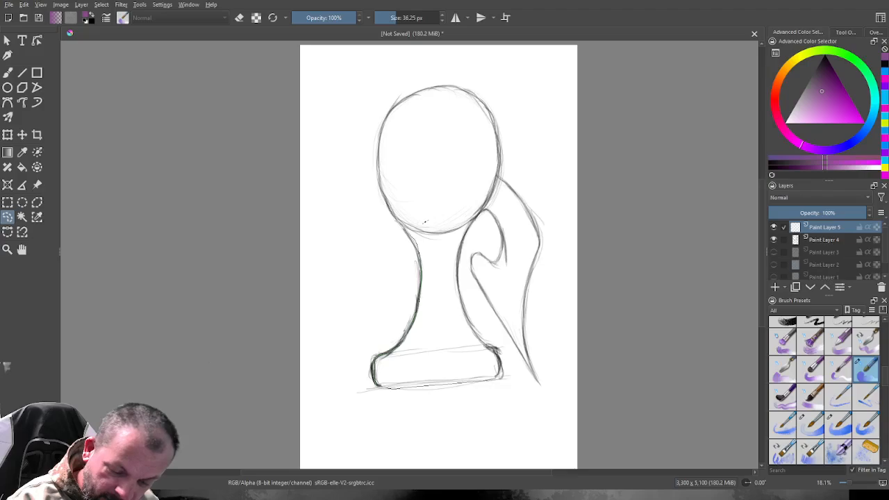
pyautogui.moveTo(390, 211)
pyautogui.mouseDown()
pyautogui.moveTo(376, 163)
pyautogui.moveTo(379, 127)
pyautogui.moveTo(434, 88)
pyautogui.moveTo(471, 90)
pyautogui.mouseUp()
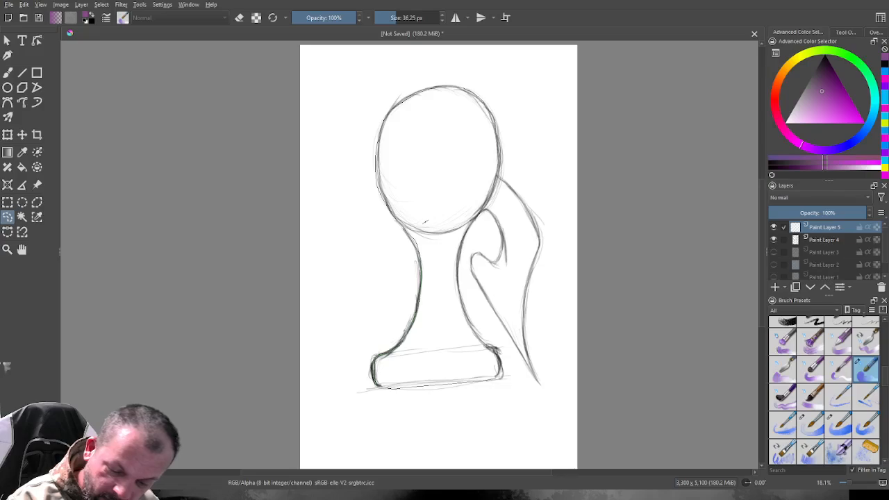
pyautogui.moveTo(510, 185)
pyautogui.mouseDown()
pyautogui.moveTo(530, 215)
pyautogui.moveTo(537, 267)
pyautogui.moveTo(525, 361)
pyautogui.moveTo(498, 315)
pyautogui.mouseUp()
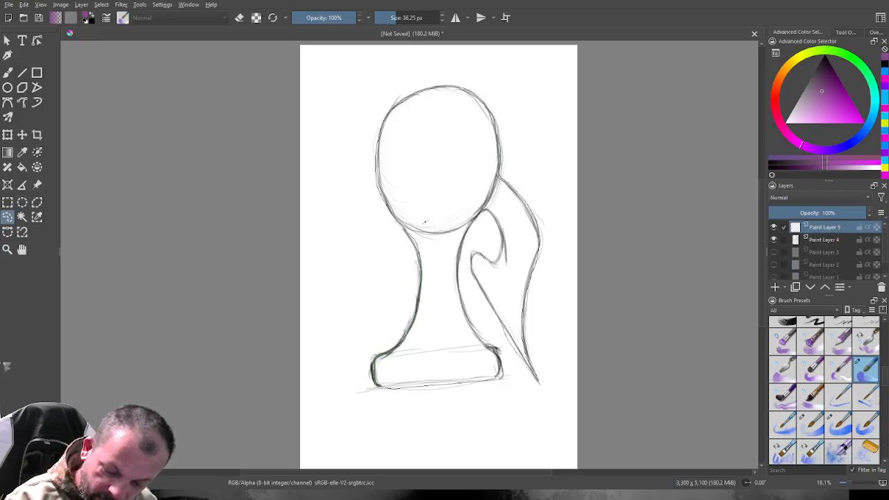
pyautogui.moveTo(499, 259); pyautogui.dragTo(497, 226)
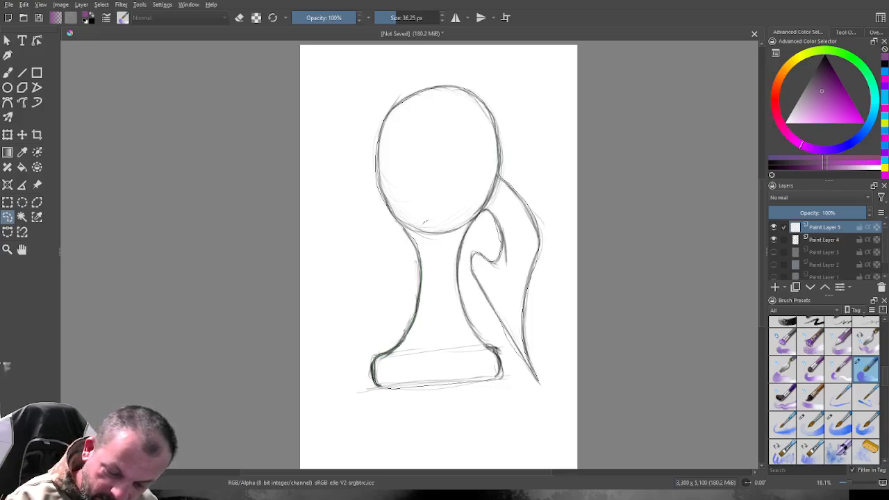
pyautogui.moveTo(456, 267)
pyautogui.mouseDown()
pyautogui.moveTo(456, 300)
pyautogui.moveTo(477, 331)
pyautogui.mouseUp()
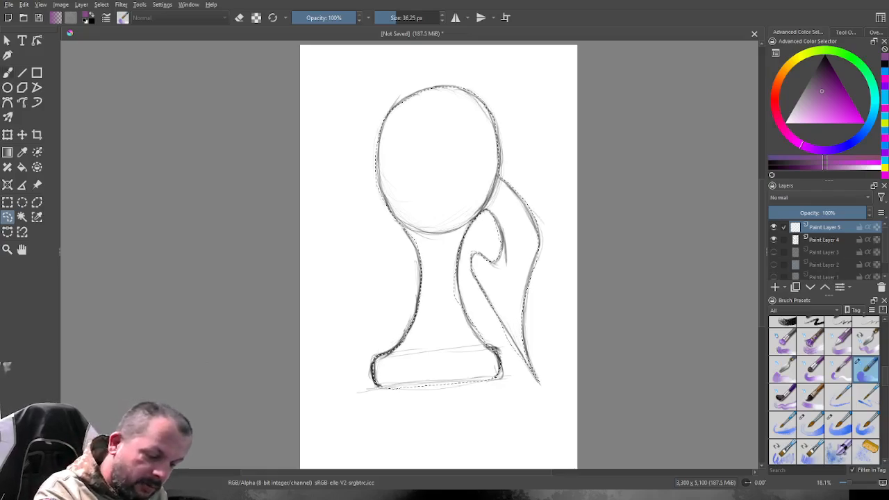
# With the brush enlarged to 220.70 px, fill the base and stem inside the selection with muted purple.
pyautogui.press('b')
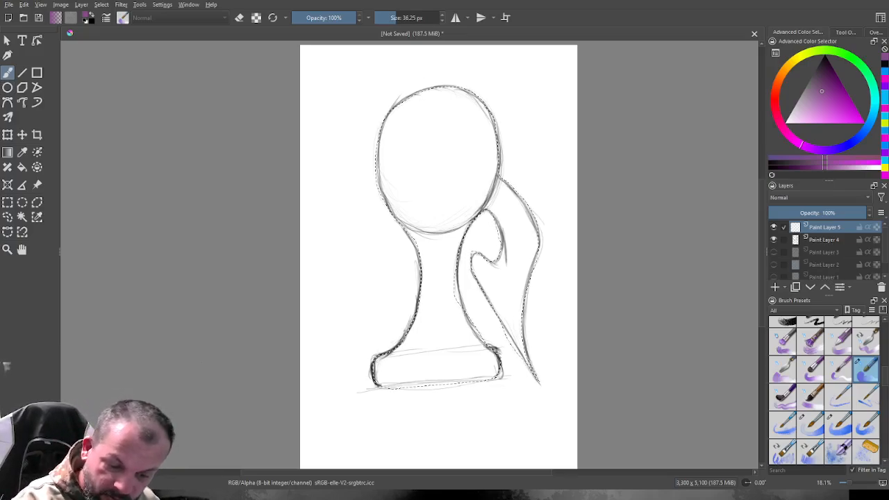
pyautogui.press(']')
pyautogui.press(']')
pyautogui.press(']')
pyautogui.press(']')
pyautogui.press(']')
pyautogui.press(']')
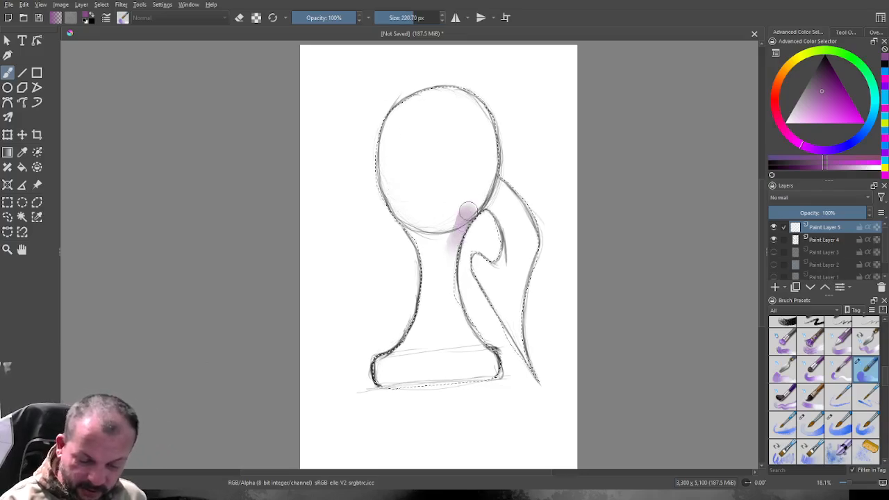
pyautogui.moveTo(467, 211); pyautogui.dragTo(485, 197)
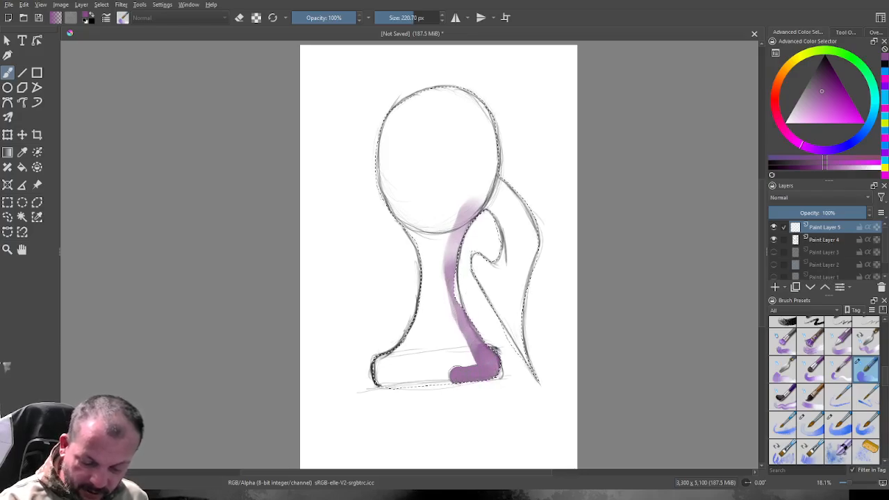
pyautogui.moveTo(455, 375); pyautogui.dragTo(379, 376)
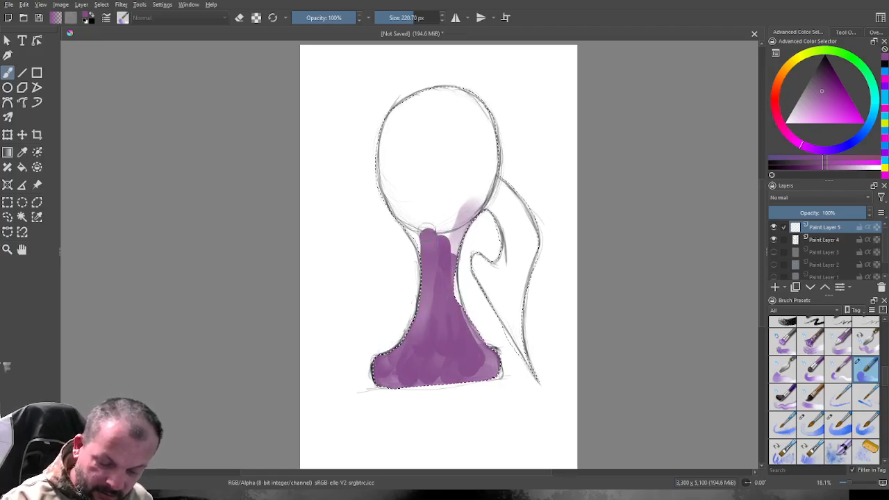
# Enlarge the brush to 762.73 px and fill the oval and the pointed side shape with purple.
pyautogui.moveTo(414, 18); pyautogui.dragTo(434, 18)
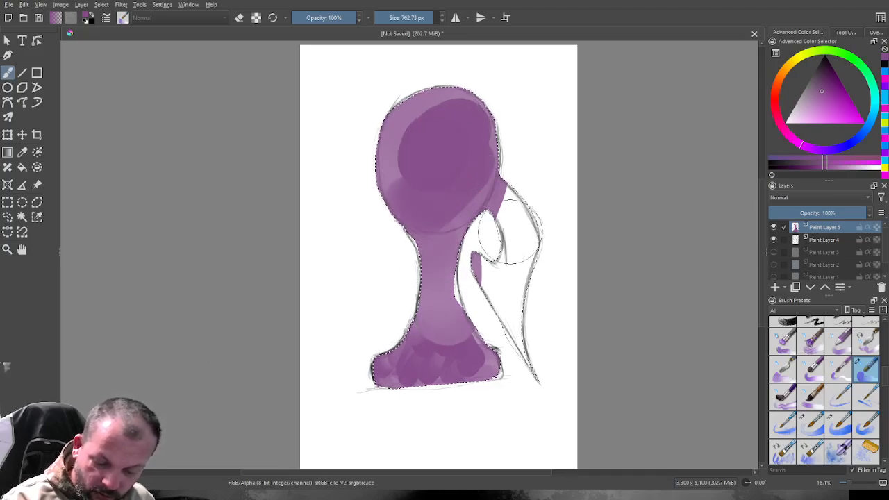
pyautogui.moveTo(495, 289); pyautogui.dragTo(506, 271)
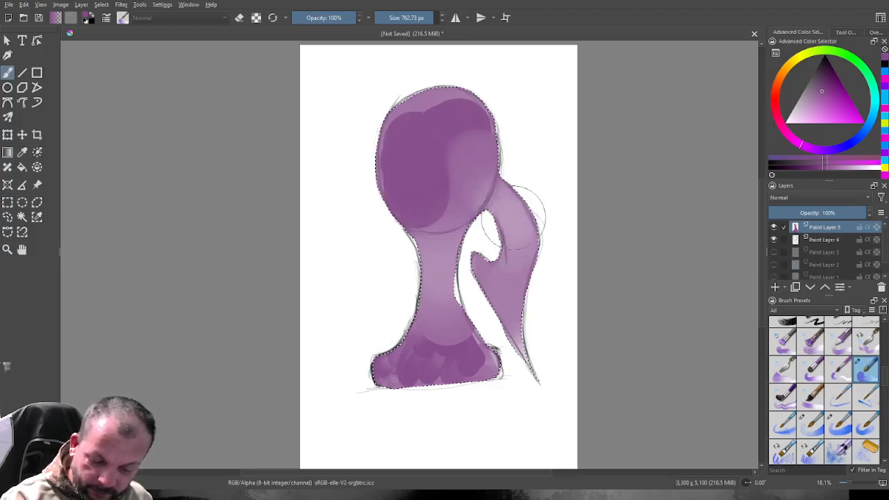
pyautogui.moveTo(509, 304); pyautogui.dragTo(508, 281)
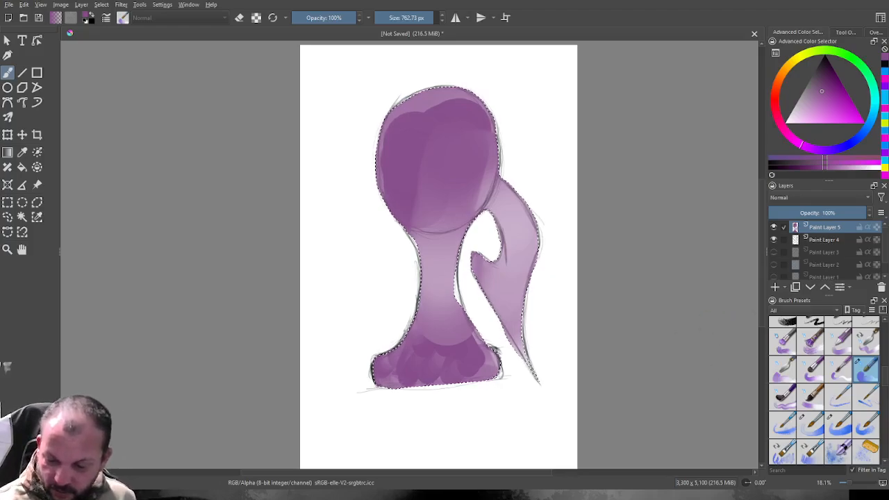
# With a 127.73 px brush, paint pale pink highlights along the left sides and outer curve, and dark purple shadows along the right and inner edges.
pyautogui.click(803, 113)
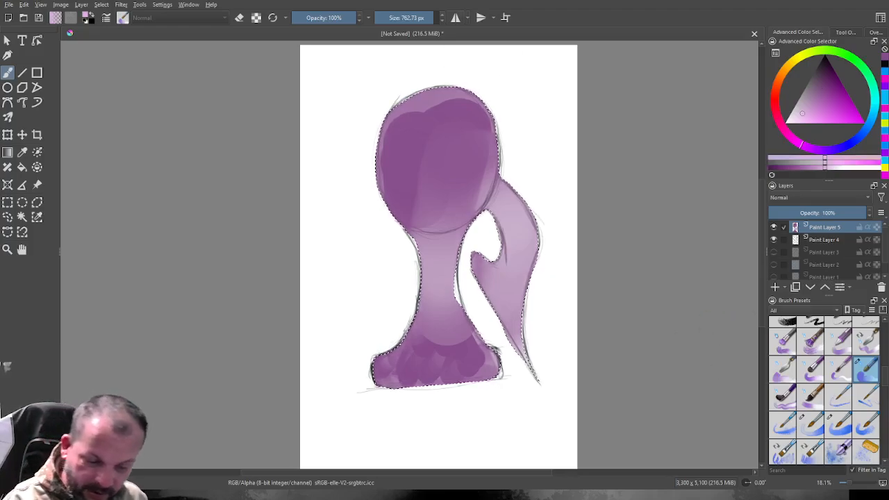
pyautogui.press('[')
pyautogui.press('[')
pyautogui.press('[')
pyautogui.press('[')
pyautogui.press('[')
pyautogui.press('[')
pyautogui.press('[')
pyautogui.press('[')
pyautogui.press('[')
pyautogui.press('[')
pyautogui.press('[')
pyautogui.press('[')
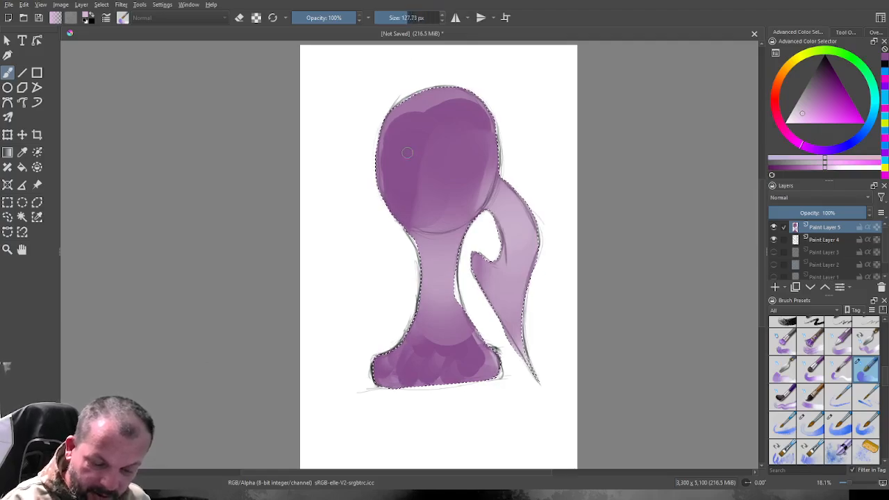
pyautogui.moveTo(409, 186)
pyautogui.mouseDown()
pyautogui.moveTo(403, 143)
pyautogui.moveTo(417, 126)
pyautogui.mouseUp()
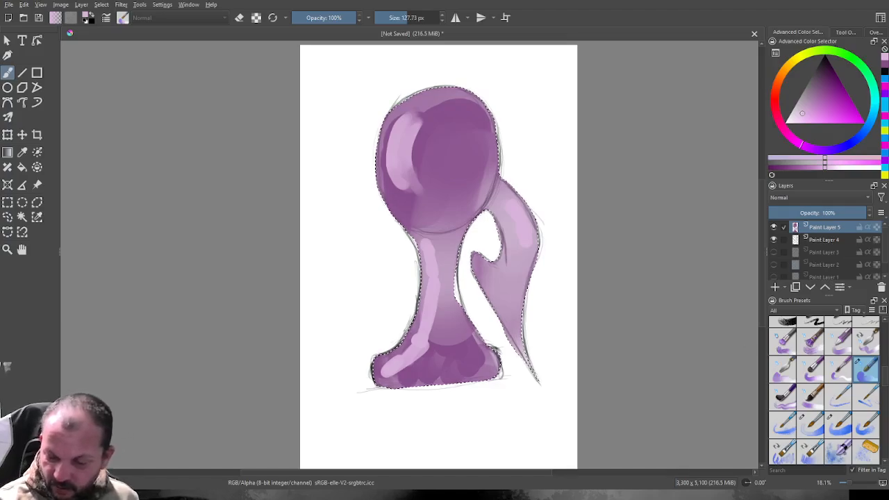
pyautogui.click(837, 86)
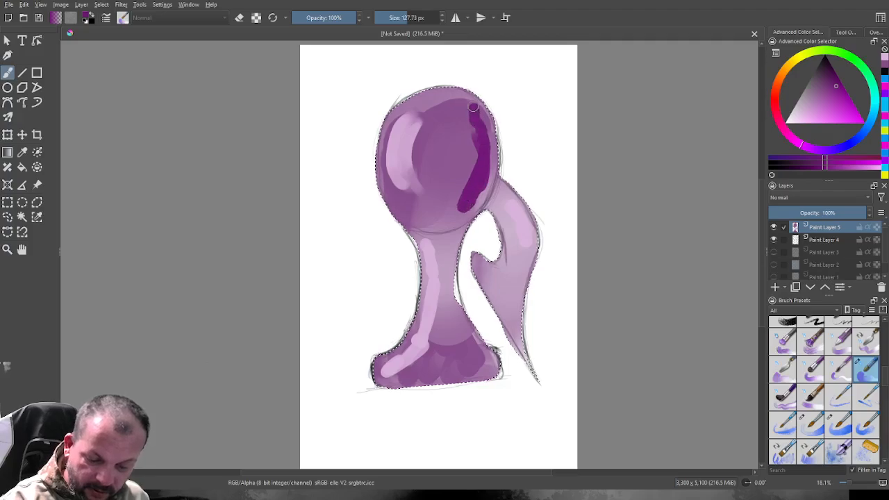
pyautogui.moveTo(462, 203); pyautogui.dragTo(452, 210)
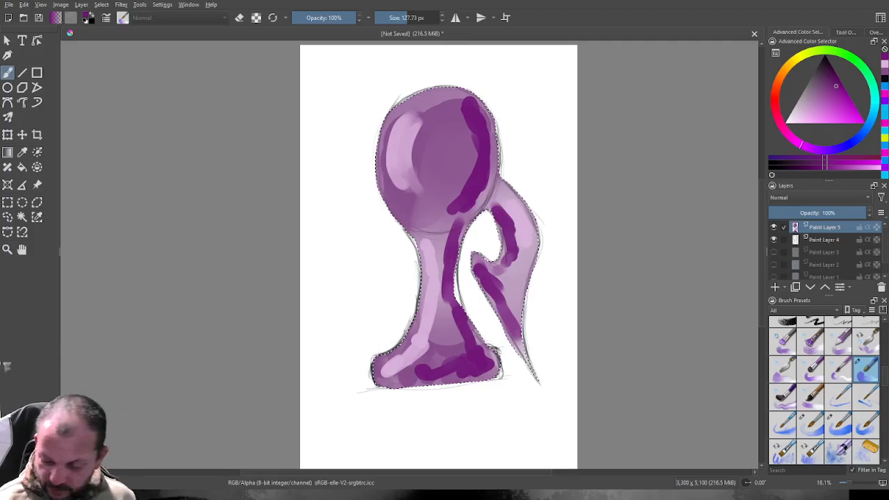
# Blend the highlights and shadows into the purple across the whole figure using a soft blending brush at 228.68 px.
pyautogui.scroll(-5, 825, 391)
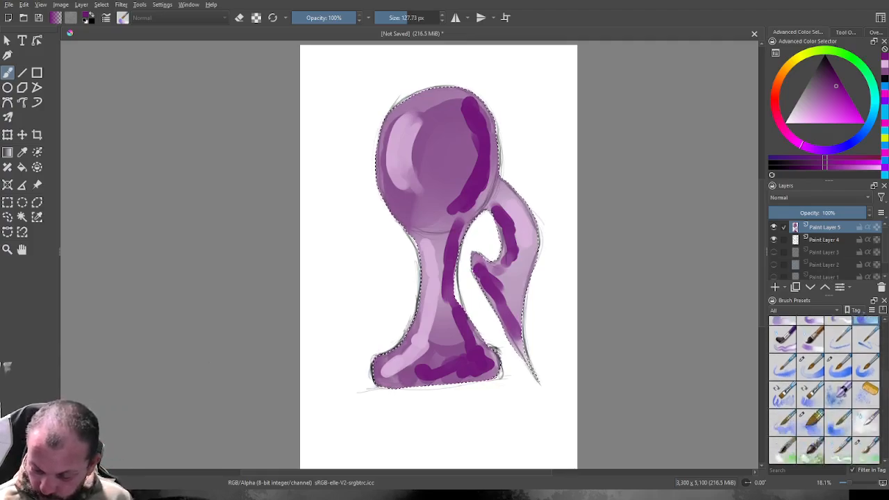
pyautogui.scroll(-4, 824, 391)
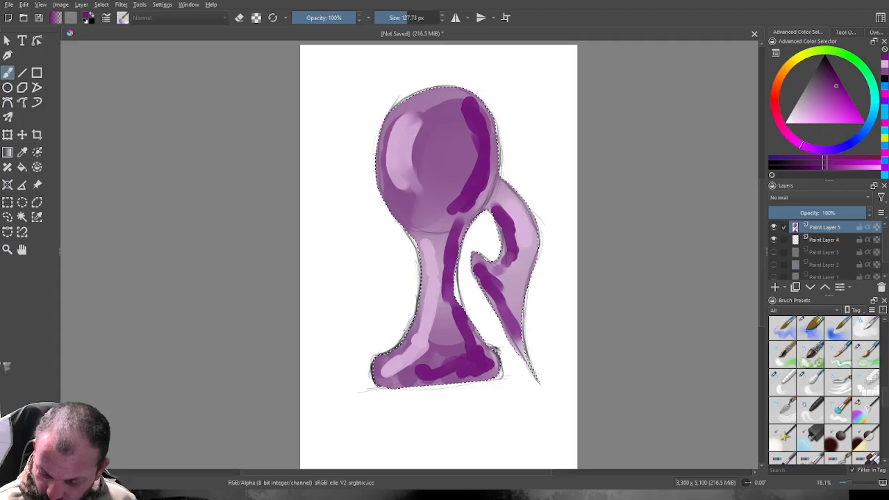
pyautogui.click(811, 410)
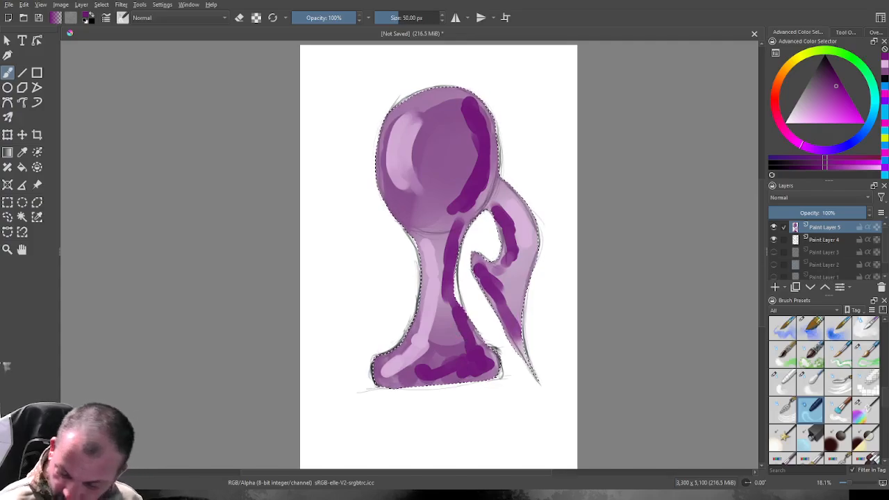
pyautogui.click(811, 383)
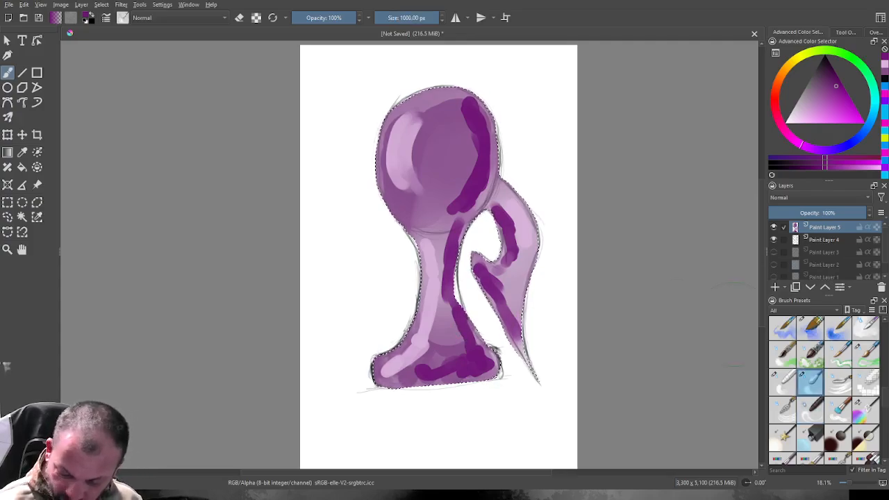
pyautogui.moveTo(426, 18); pyautogui.dragTo(415, 18)
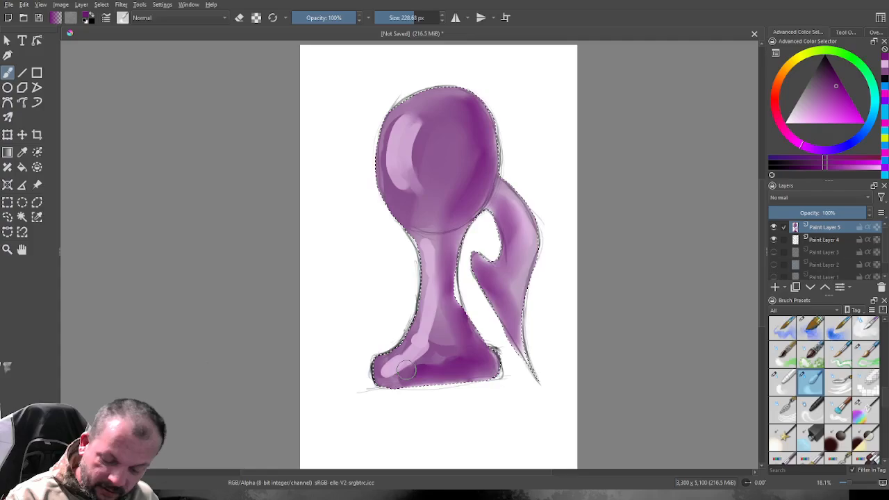
pyautogui.moveTo(464, 357); pyautogui.dragTo(434, 319)
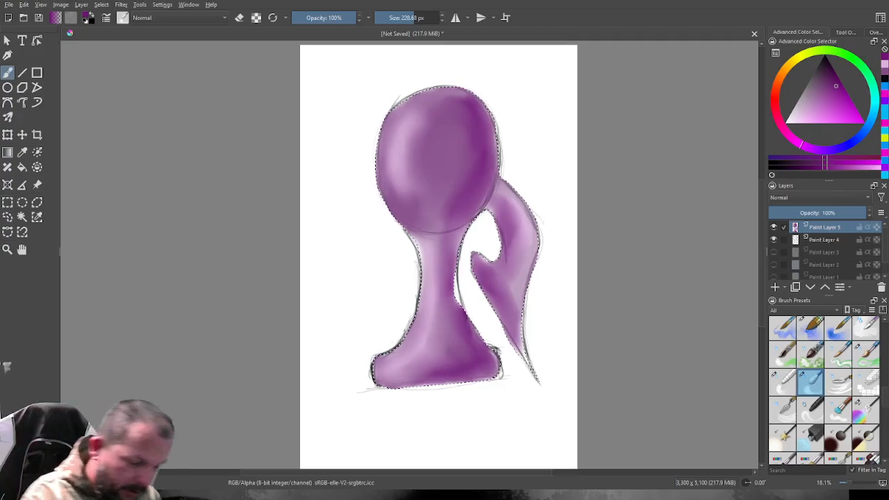
# Clear the selection around the figure and hide the pencil sketch on Paint Layer 4.
pyautogui.click(7, 217)
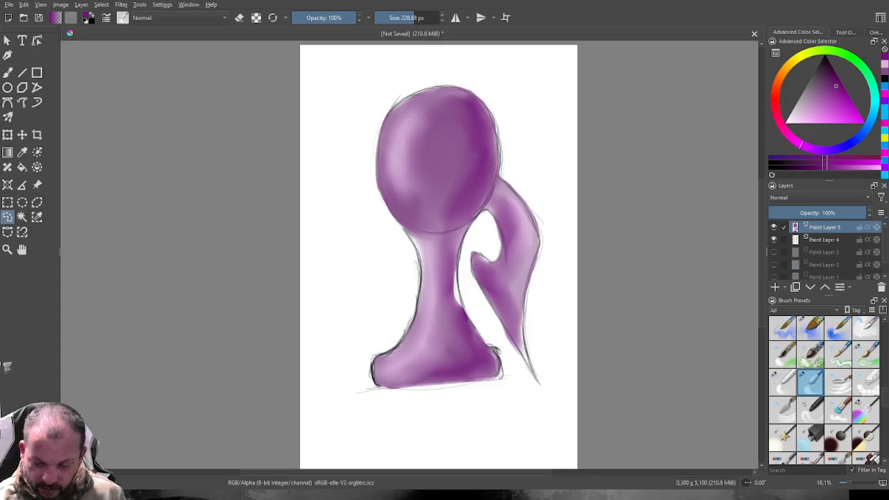
pyautogui.click(774, 239)
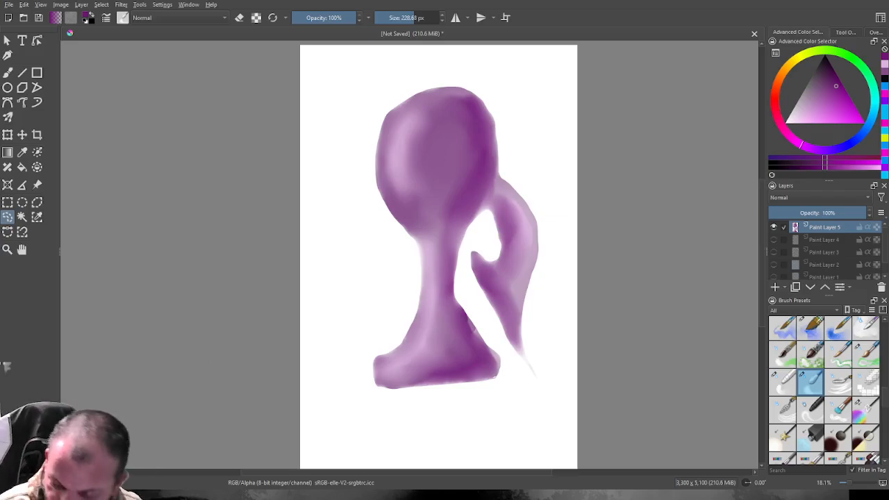
# Soften the side shape's edges with the 93.11 px blending brush and the stem's and base's right edges with the 228.68 px one.
pyautogui.click(783, 383)
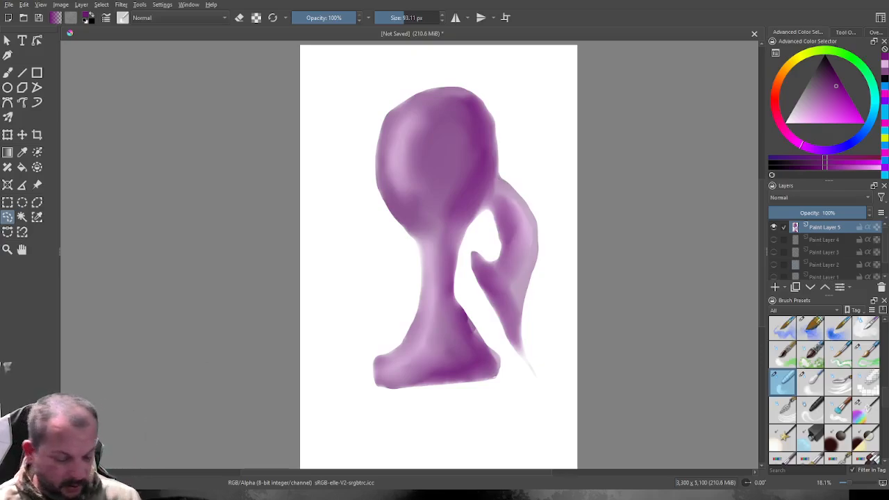
pyautogui.press('b')
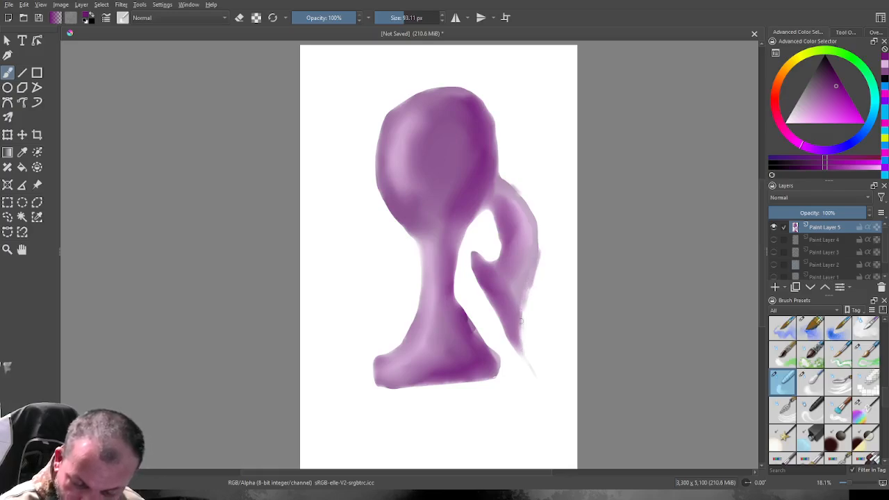
pyautogui.moveTo(537, 265); pyautogui.dragTo(535, 230)
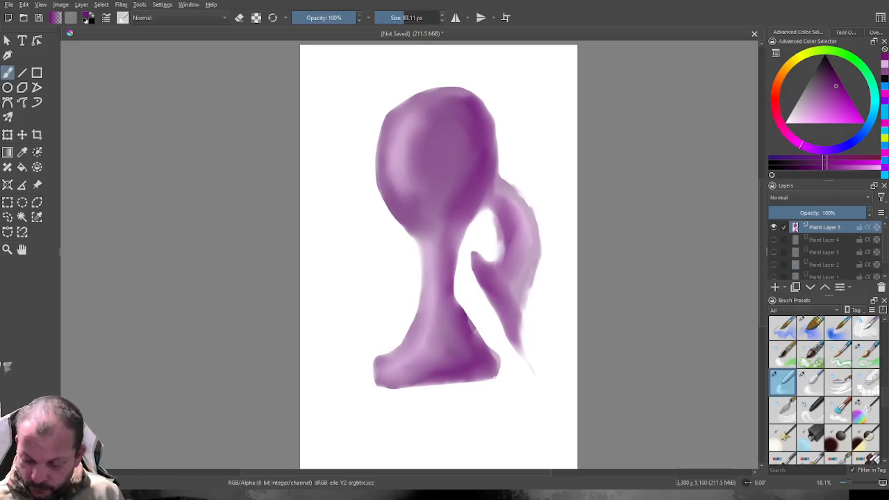
pyautogui.click(811, 382)
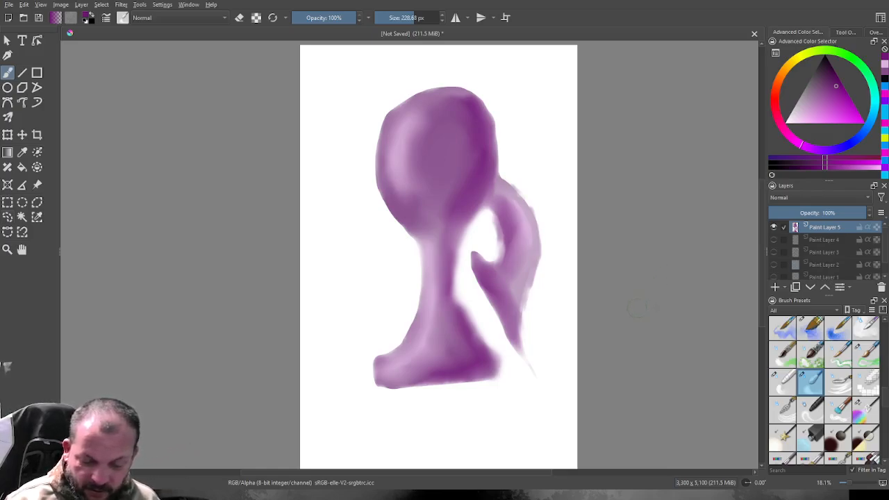
# Select a rectangular area in the white space left of the stem and choose a solid basic brush preset for filling it.
pyautogui.hotkey('ctrl', 'r')
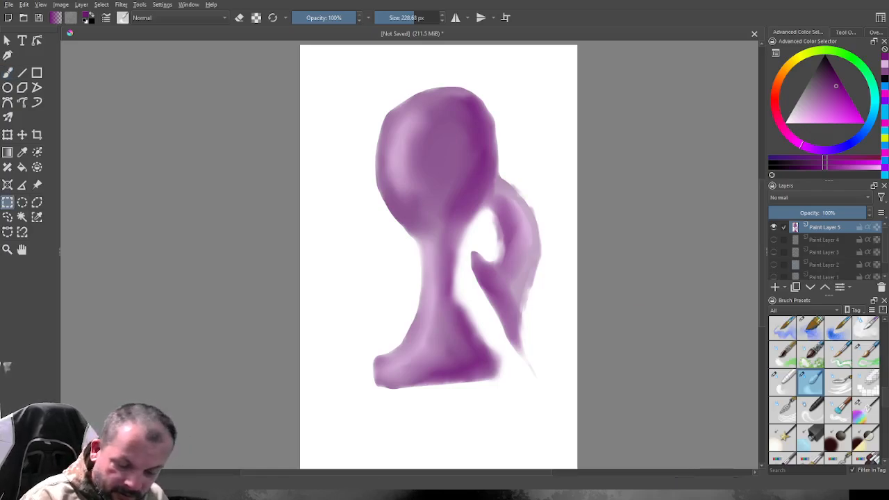
pyautogui.moveTo(317, 250); pyautogui.dragTo(407, 328)
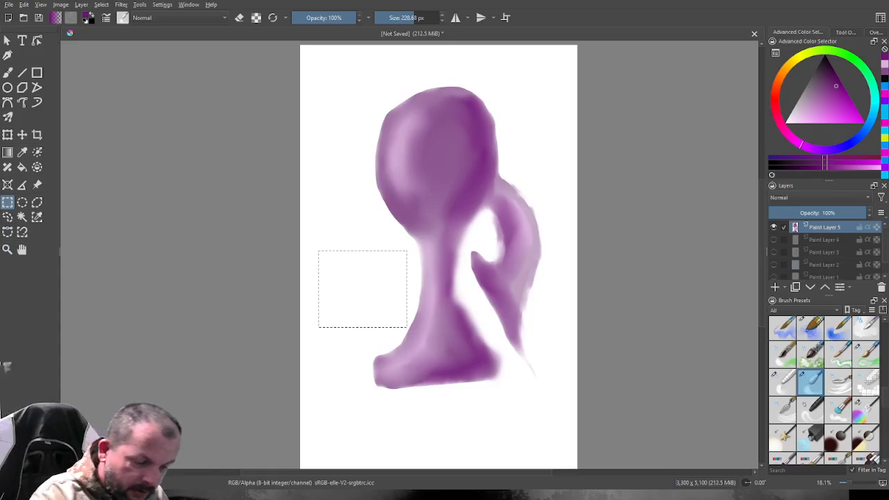
pyautogui.press('b')
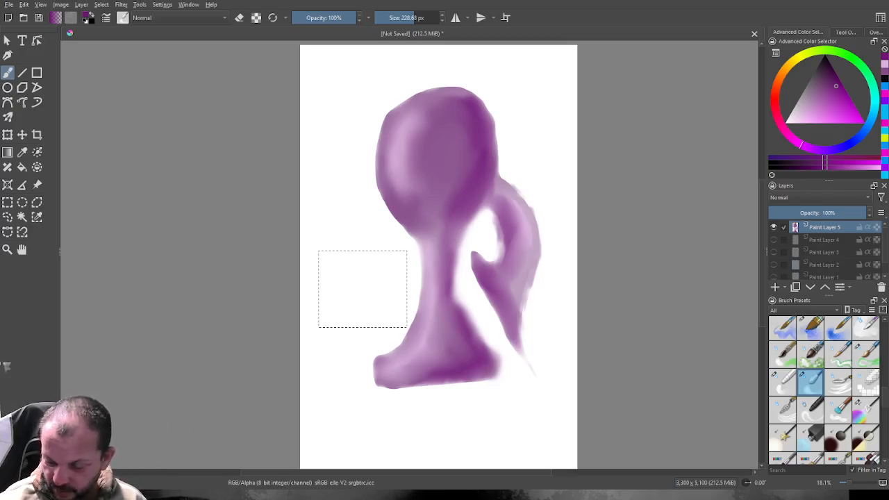
pyautogui.scroll(6, 825, 391)
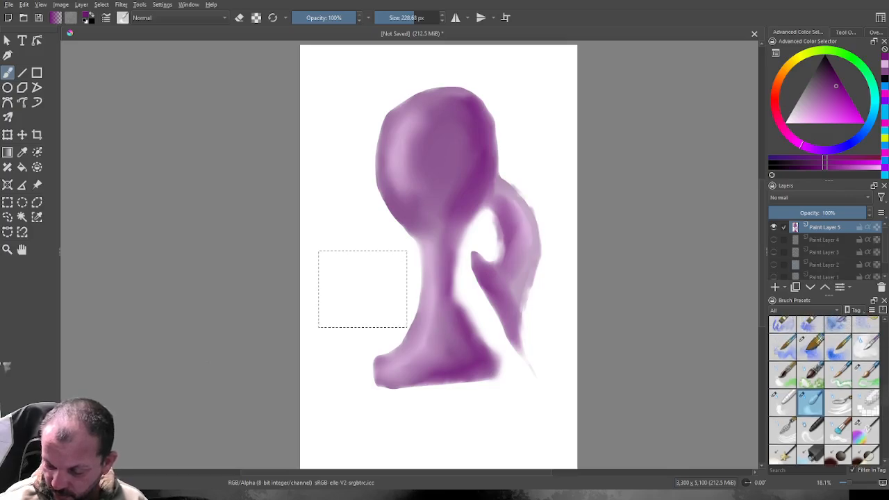
pyautogui.scroll(8, 825, 391)
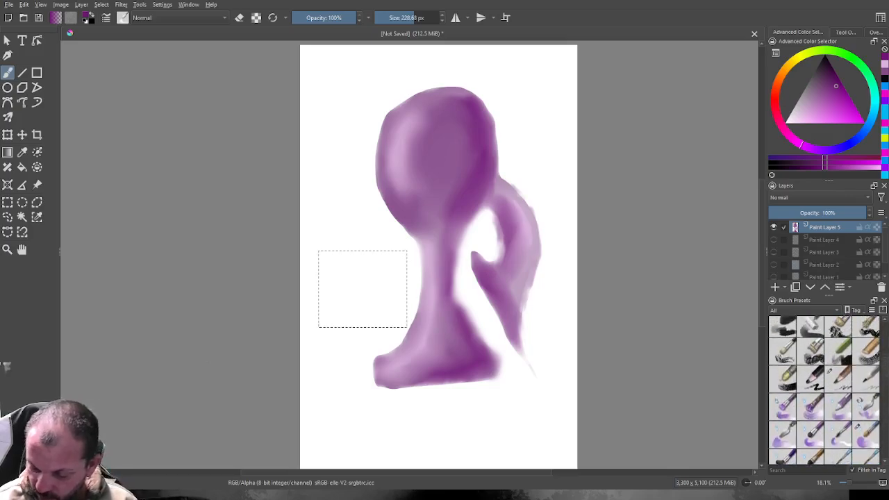
pyautogui.scroll(8, 825, 391)
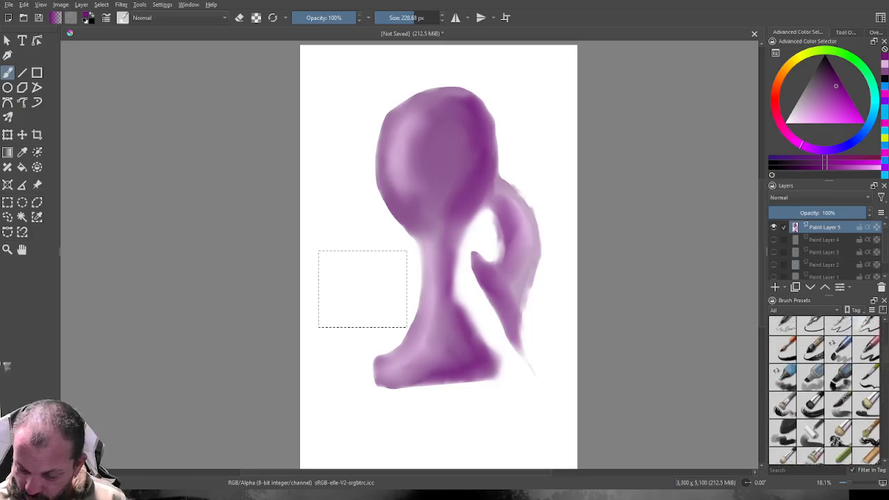
pyautogui.scroll(2, 824, 390)
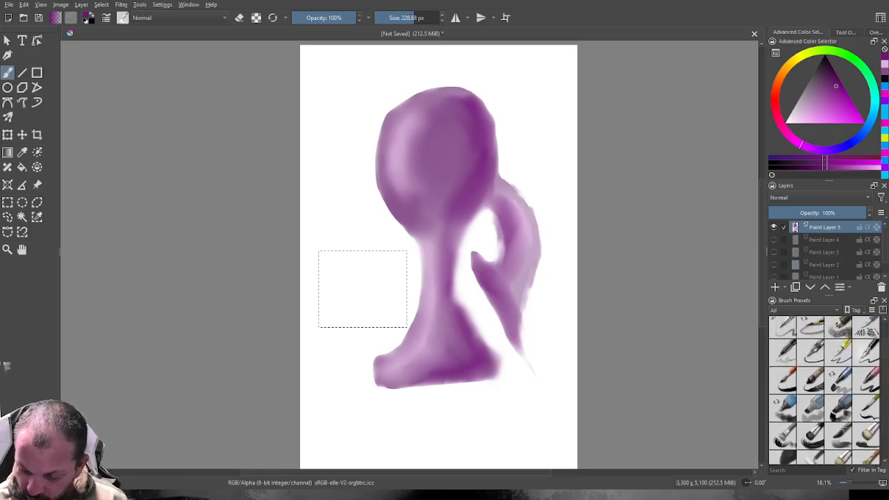
pyautogui.scroll(8, 824, 390)
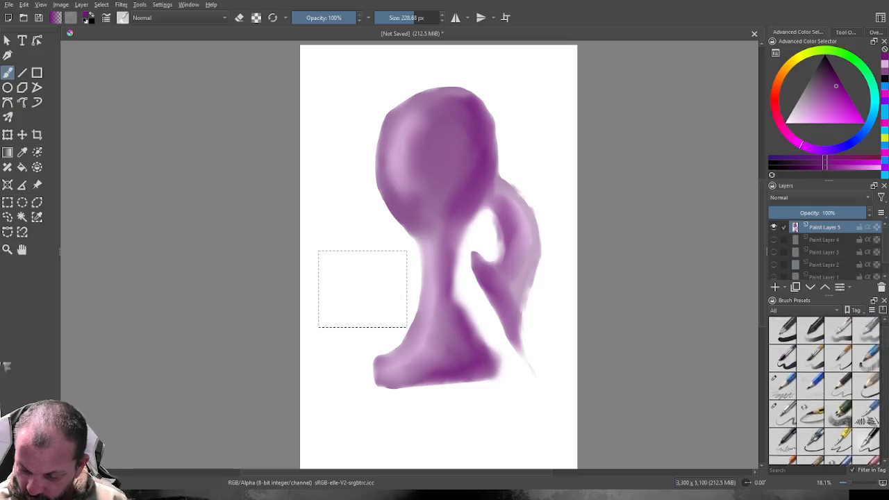
pyautogui.scroll(-1, 825, 390)
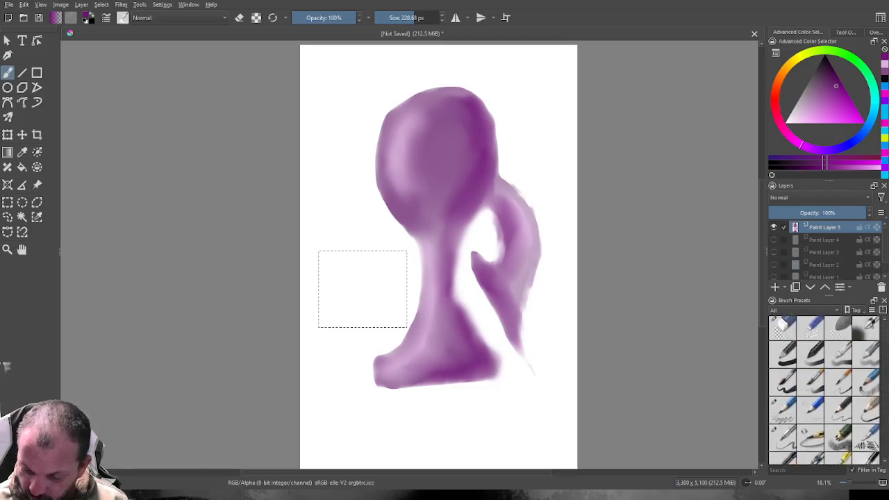
pyautogui.click(783, 354)
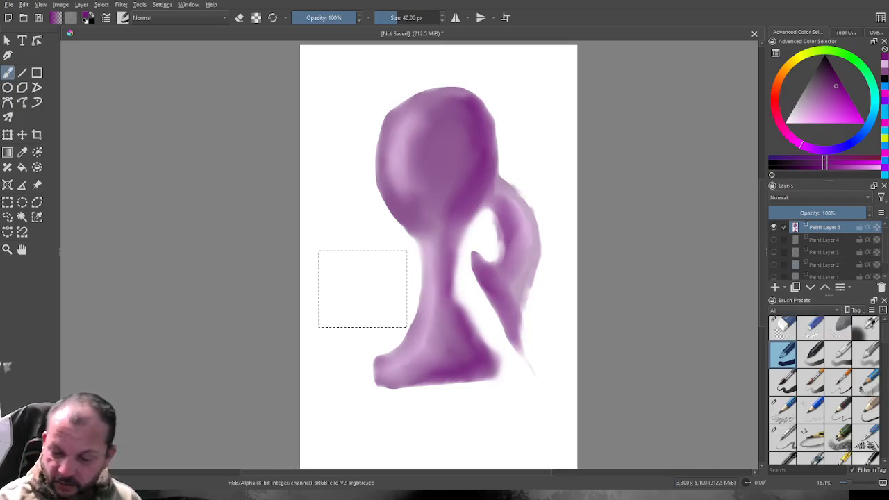
# Fill the rectangular selection with a mid orange-brown using a brush size of 692.90 px.
pyautogui.click(780, 77)
pyautogui.click(830, 100)
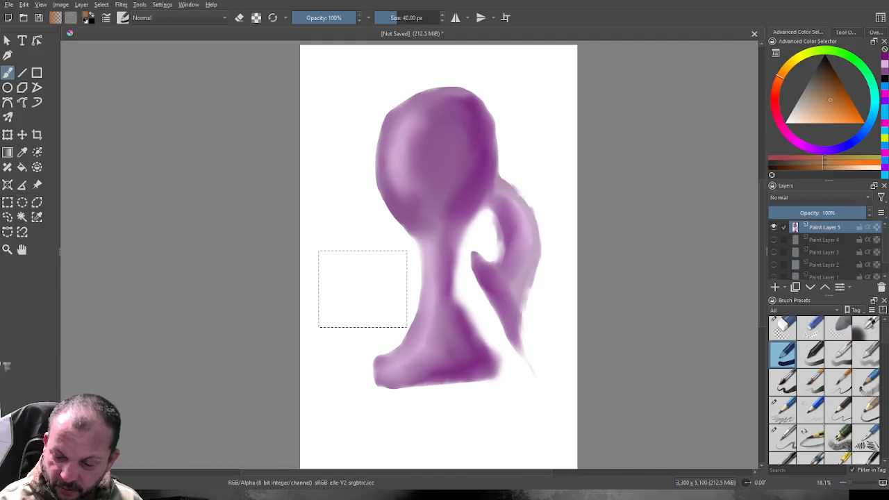
pyautogui.click(838, 96)
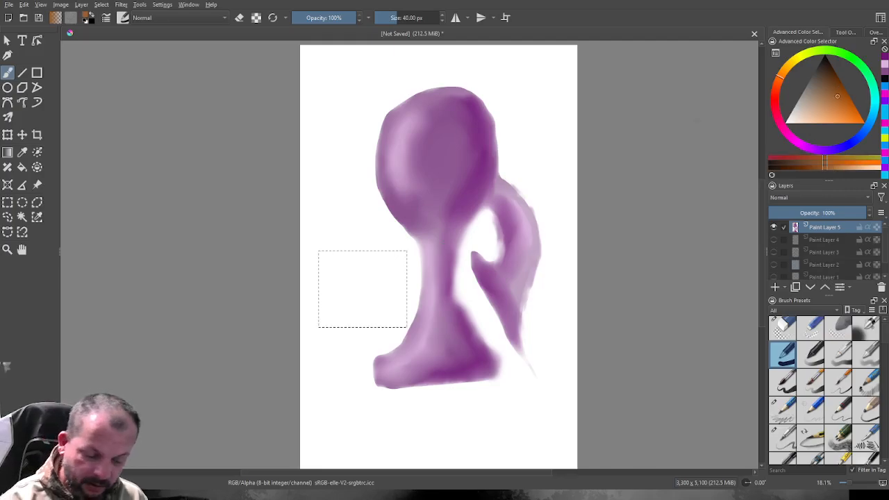
pyautogui.moveTo(398, 18); pyautogui.dragTo(431, 18)
pyautogui.moveTo(400, 264)
pyautogui.mouseDown()
pyautogui.moveTo(399, 309)
pyautogui.moveTo(344, 318)
pyautogui.moveTo(333, 316)
pyautogui.moveTo(335, 264)
pyautogui.moveTo(367, 268)
pyautogui.moveTo(387, 294)
pyautogui.mouseUp()
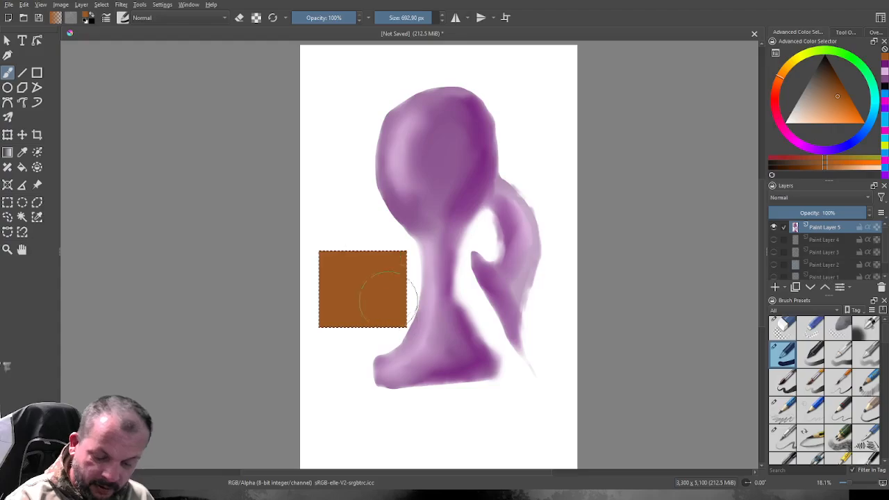
# With a 107.08 px brush, paint light tan strokes on the brown rectangle's left half and a dark brown streak near its right edge.
pyautogui.click(822, 105)
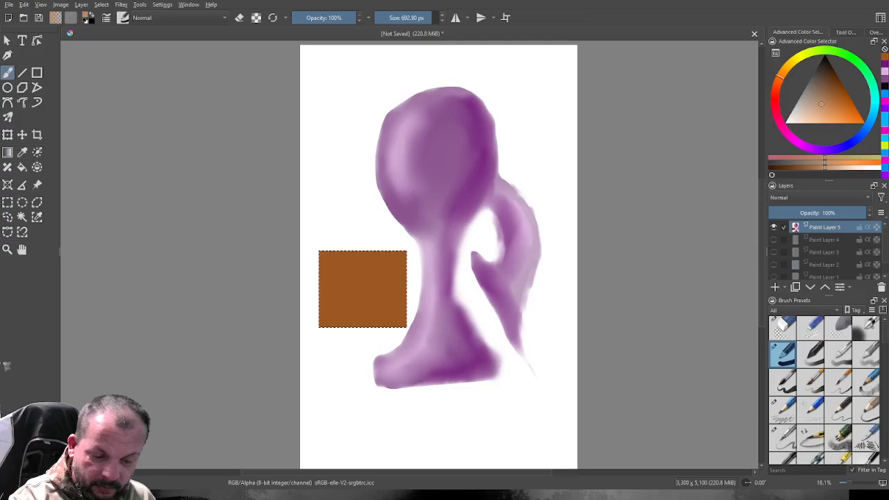
pyautogui.press('[')
pyautogui.press('[')
pyautogui.press('[')
pyautogui.press('[')
pyautogui.press('[')
pyautogui.press('[')
pyautogui.press('[')
pyautogui.press('[')
pyautogui.press('[')
pyautogui.press('[')
pyautogui.press('[')
pyautogui.press('[')
pyautogui.press('[')
pyautogui.press('[')
pyautogui.press('[')
pyautogui.press('[')
pyautogui.press('[')
pyautogui.press('[')
pyautogui.press('[')
pyautogui.press('[')
pyautogui.click(337, 262)
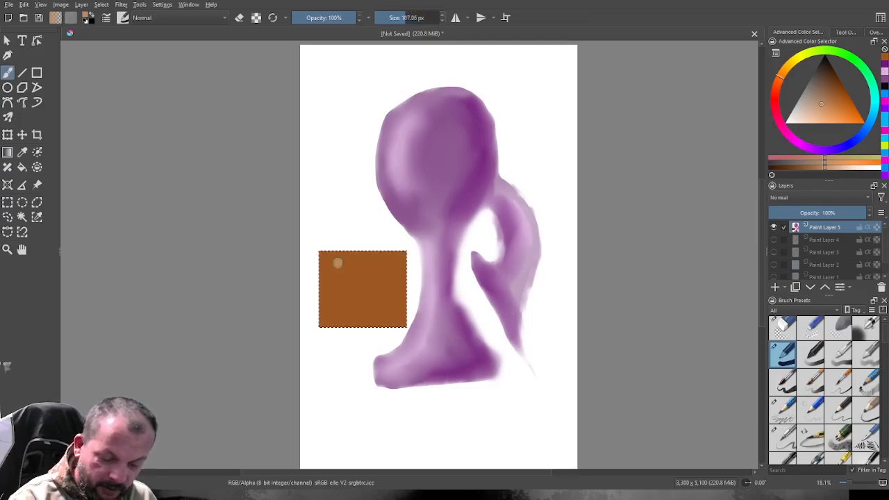
pyautogui.moveTo(332, 289); pyautogui.dragTo(347, 294)
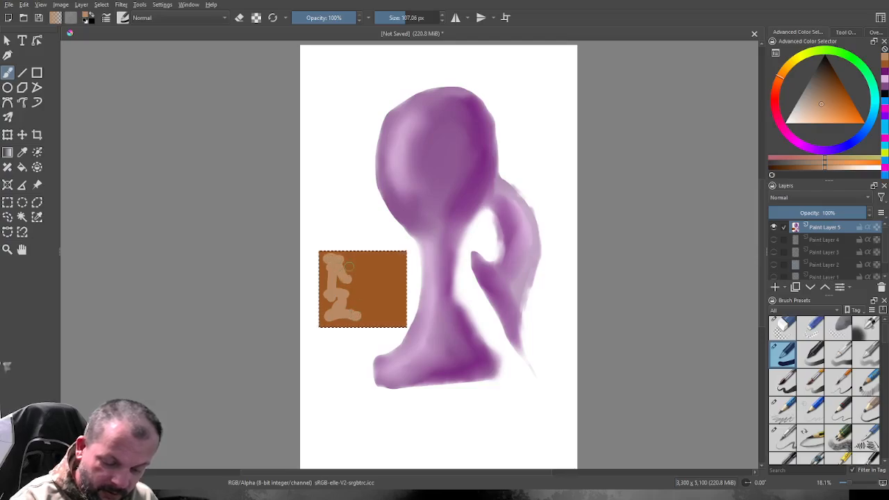
pyautogui.click(832, 78)
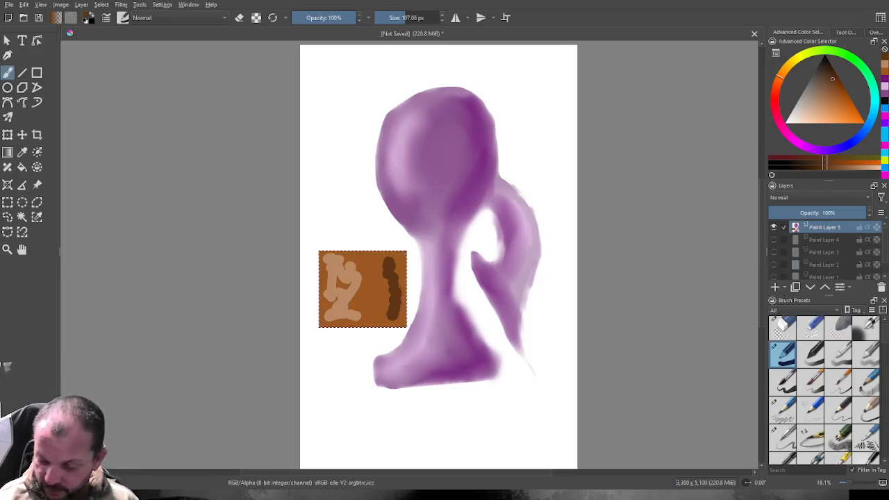
# Blend the tan and dark brown strokes into the rectangle's brown with the soft blending brush at 183.59 px.
pyautogui.scroll(-6, 825, 390)
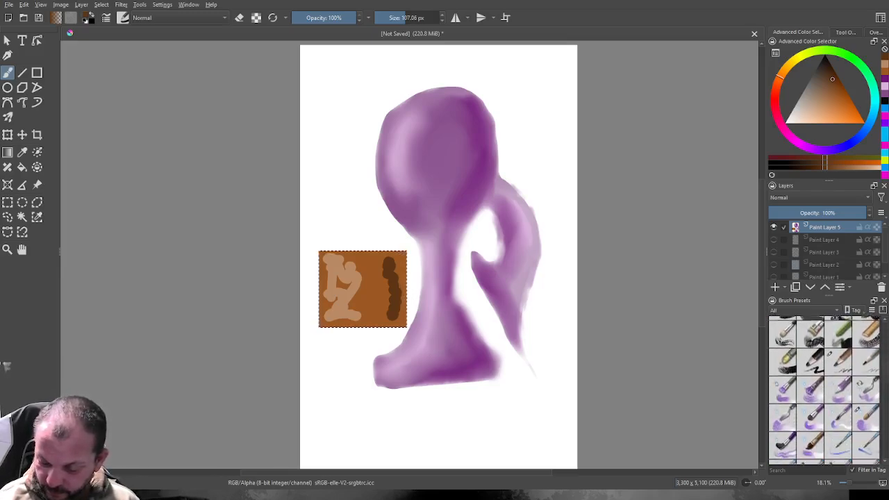
pyautogui.scroll(-6, 825, 390)
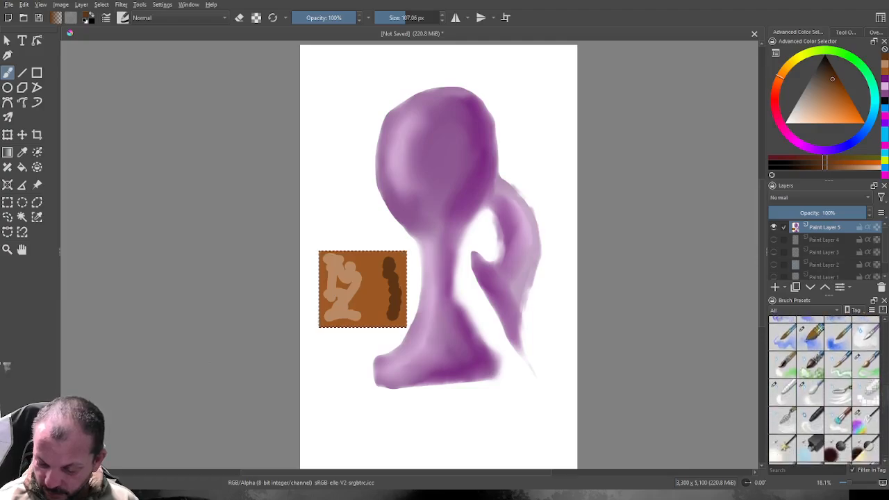
pyautogui.click(810, 394)
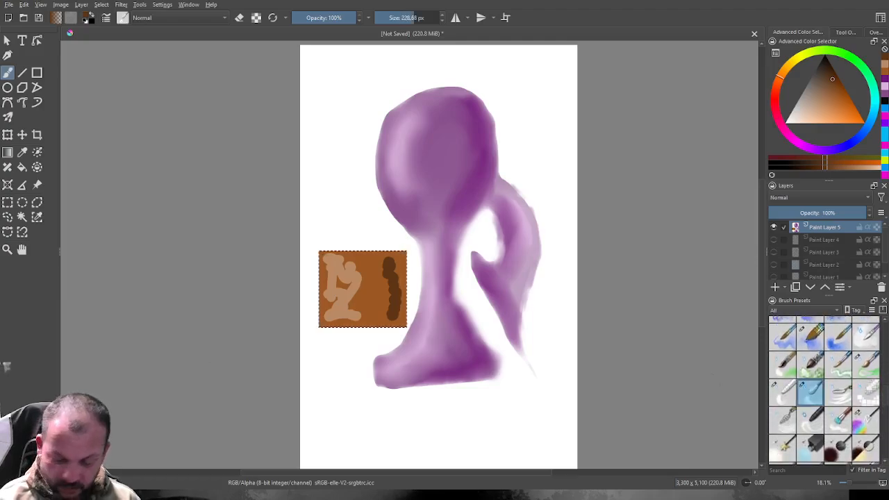
pyautogui.moveTo(414, 18)
pyautogui.mouseDown()
pyautogui.moveTo(396, 17)
pyautogui.moveTo(417, 17)
pyautogui.mouseUp()
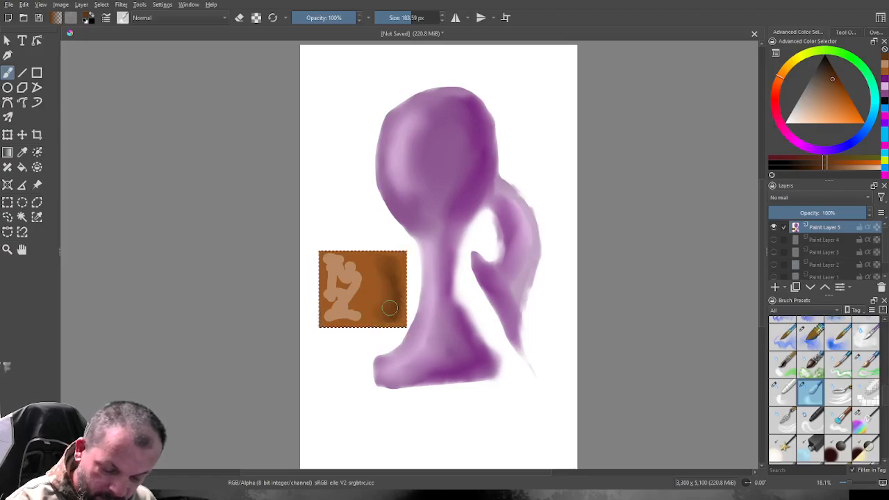
pyautogui.moveTo(365, 315); pyautogui.dragTo(338, 317)
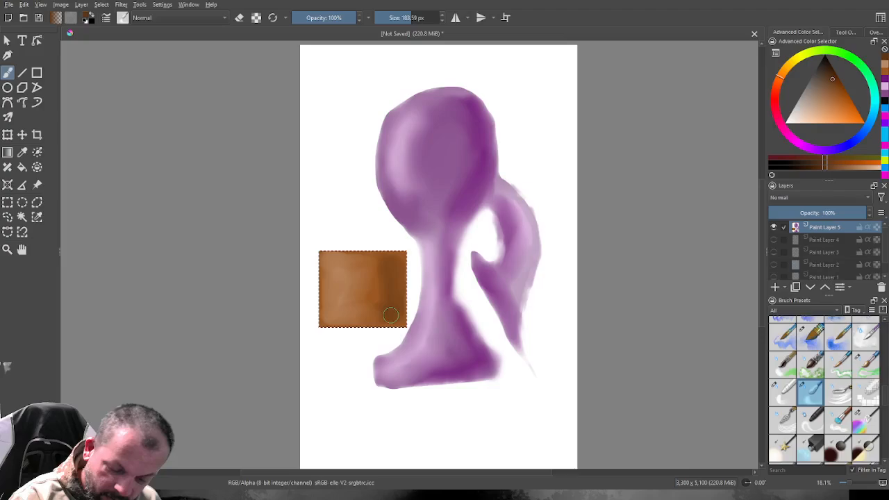
pyautogui.moveTo(370, 320); pyautogui.dragTo(387, 319)
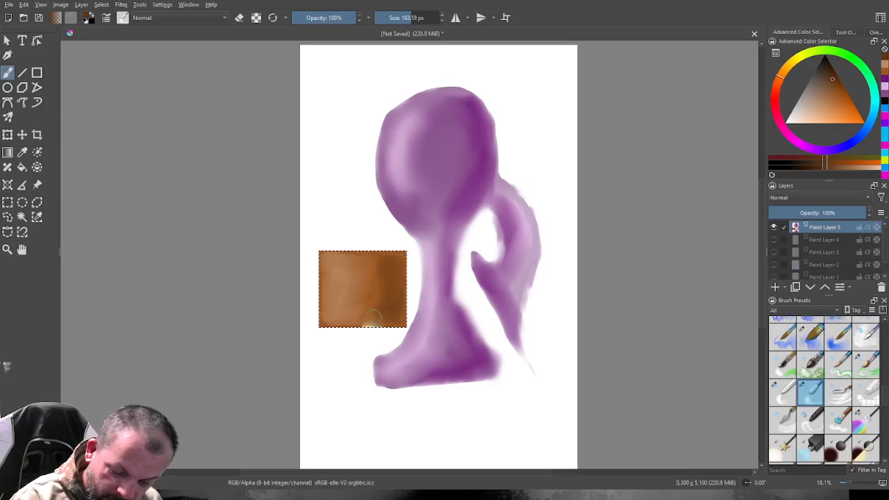
pyautogui.moveTo(371, 318)
pyautogui.mouseDown()
pyautogui.moveTo(388, 315)
pyautogui.moveTo(369, 311)
pyautogui.mouseUp()
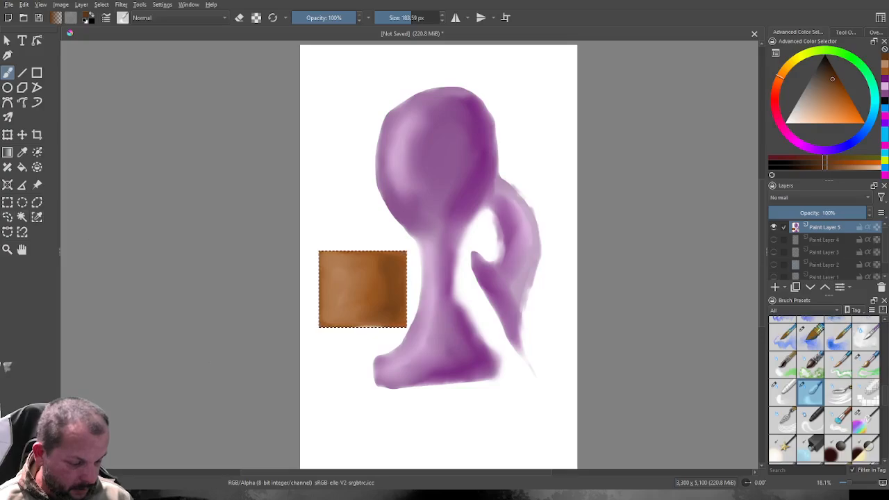
# Deselect the rectangle and start a new paint layer with Paint Layer 5 hidden.
pyautogui.click(8, 217)
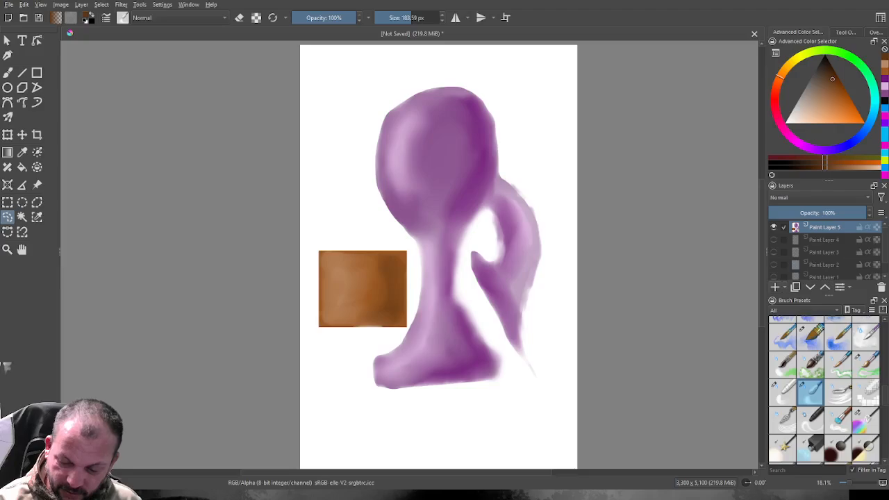
pyautogui.click(774, 228)
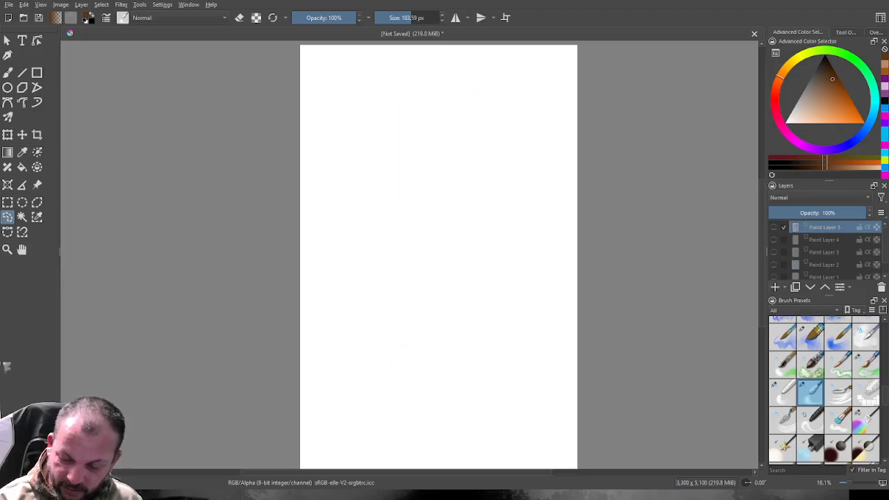
pyautogui.click(775, 287)
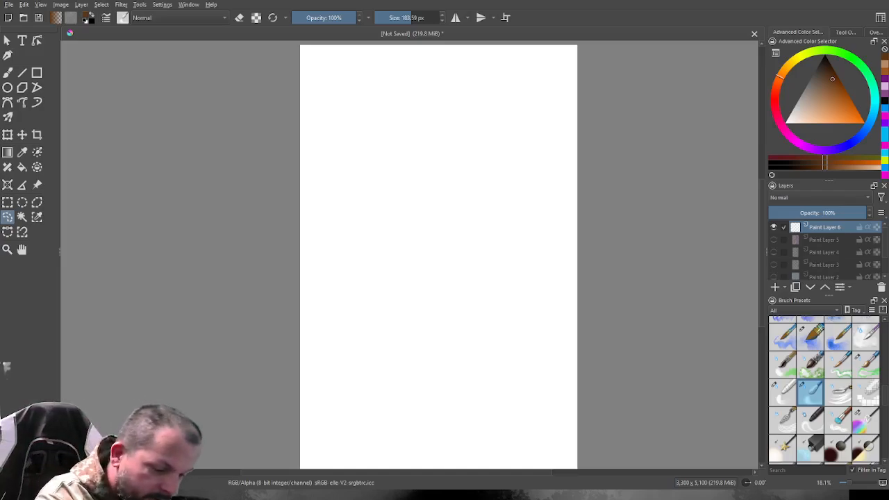
# Paint a loose brown patch slightly above the middle of the blank canvas with a marker-style brush at 329.44 px.
pyautogui.press('b')
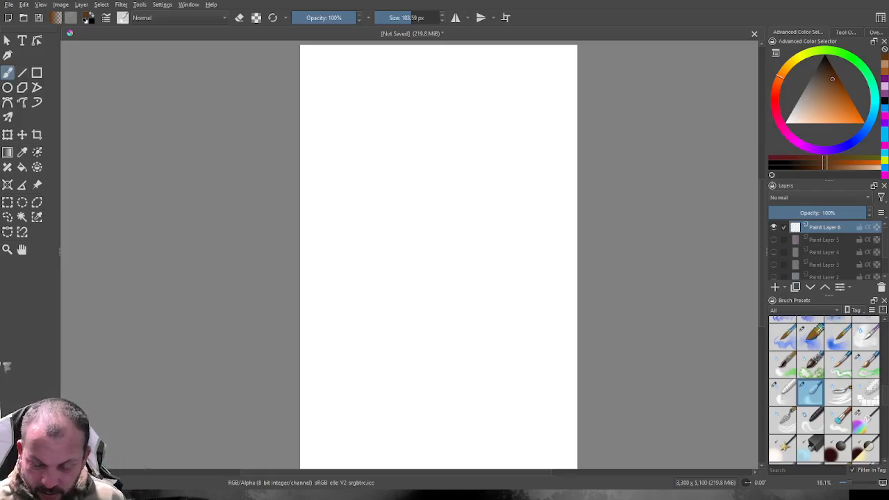
pyautogui.scroll(8, 825, 390)
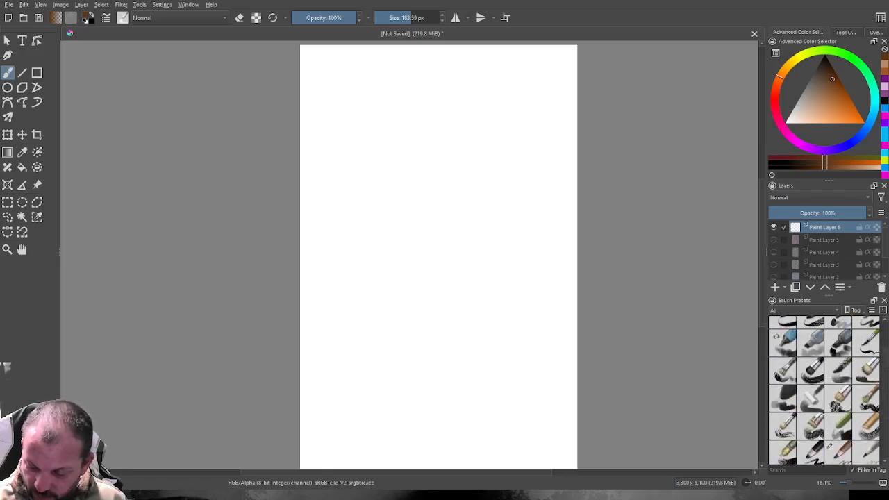
pyautogui.scroll(2, 828, 447)
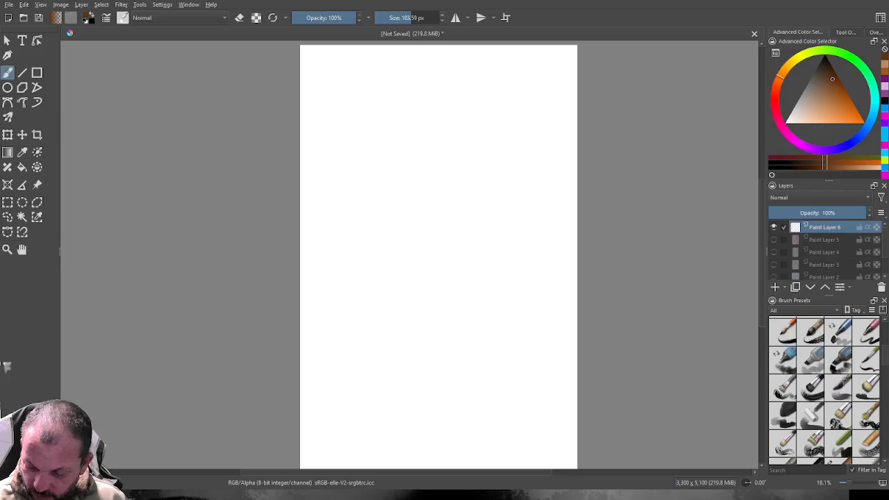
pyautogui.scroll(-1, 824, 390)
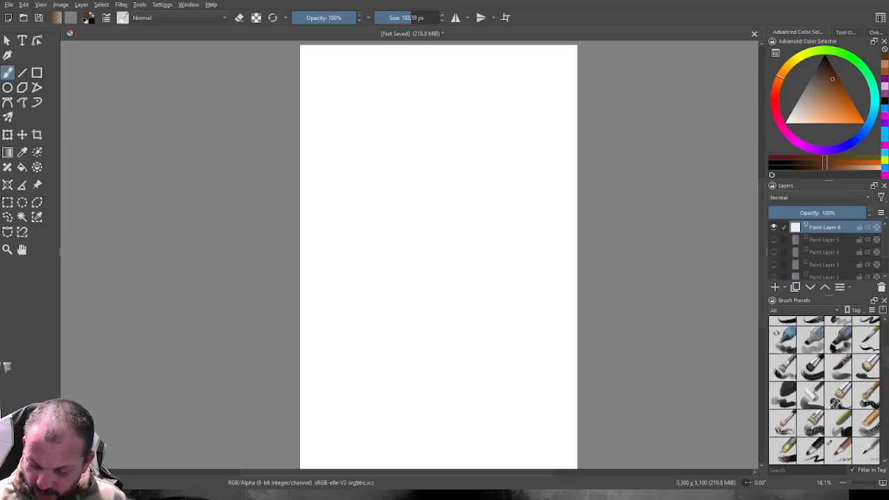
pyautogui.scroll(-1, 825, 391)
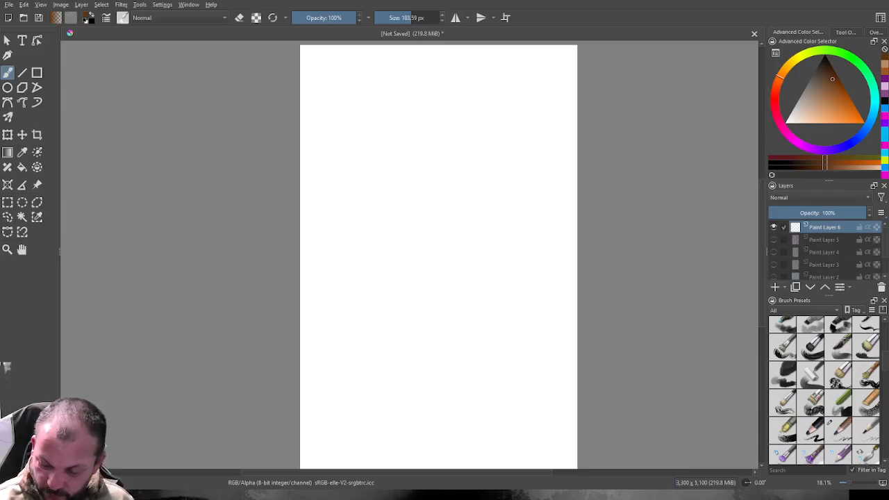
pyautogui.click(840, 325)
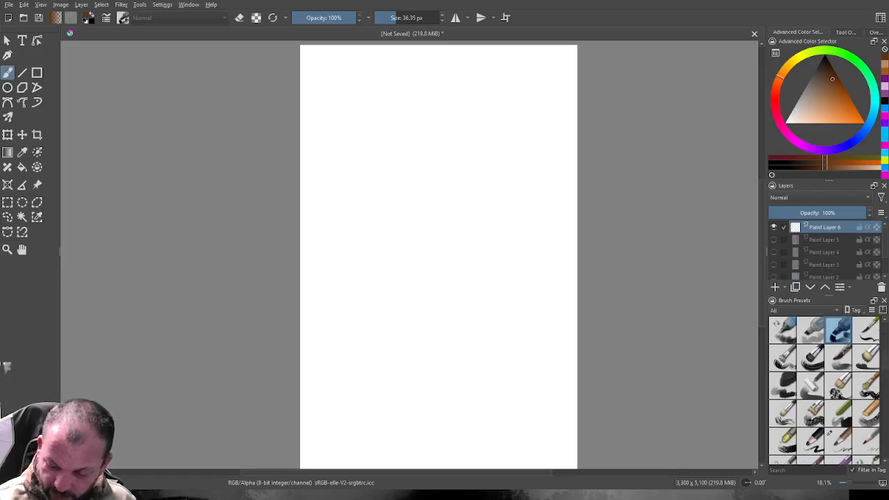
pyautogui.click(403, 19)
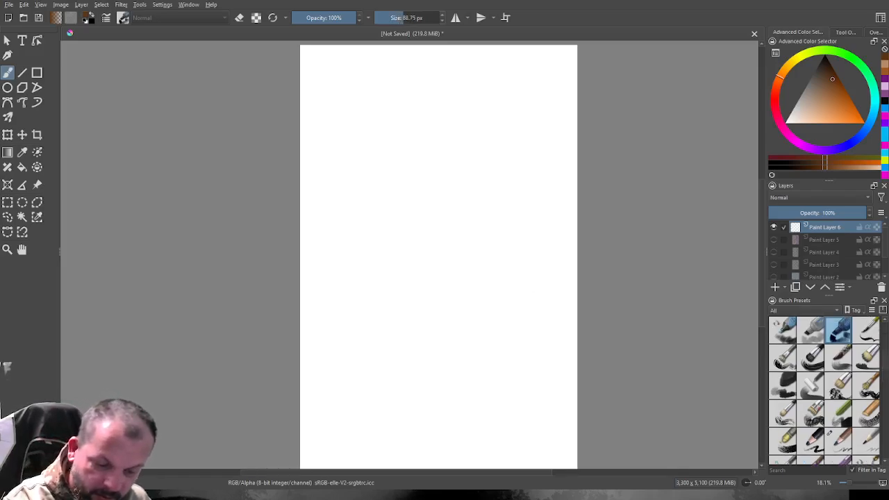
pyautogui.moveTo(403, 18); pyautogui.dragTo(419, 18)
pyautogui.moveTo(405, 212)
pyautogui.mouseDown()
pyautogui.moveTo(404, 264)
pyautogui.moveTo(411, 186)
pyautogui.moveTo(397, 216)
pyautogui.moveTo(430, 171)
pyautogui.moveTo(416, 212)
pyautogui.moveTo(419, 182)
pyautogui.moveTo(424, 219)
pyautogui.moveTo(422, 211)
pyautogui.moveTo(429, 216)
pyautogui.moveTo(436, 208)
pyautogui.moveTo(426, 230)
pyautogui.moveTo(433, 212)
pyautogui.moveTo(416, 217)
pyautogui.moveTo(414, 245)
pyautogui.moveTo(435, 222)
pyautogui.moveTo(415, 256)
pyautogui.moveTo(441, 223)
pyautogui.mouseUp()
pyautogui.moveTo(445, 196)
pyautogui.mouseDown()
pyautogui.moveTo(444, 239)
pyautogui.moveTo(455, 178)
pyautogui.moveTo(445, 236)
pyautogui.moveTo(460, 210)
pyautogui.moveTo(464, 231)
pyautogui.moveTo(465, 208)
pyautogui.moveTo(444, 248)
pyautogui.moveTo(469, 229)
pyautogui.moveTo(479, 194)
pyautogui.moveTo(467, 183)
pyautogui.moveTo(480, 184)
pyautogui.moveTo(486, 244)
pyautogui.moveTo(496, 175)
pyautogui.moveTo(503, 182)
pyautogui.moveTo(490, 253)
pyautogui.moveTo(490, 202)
pyautogui.moveTo(481, 240)
pyautogui.moveTo(491, 244)
pyautogui.moveTo(443, 243)
pyautogui.moveTo(426, 259)
pyautogui.moveTo(479, 263)
pyautogui.moveTo(417, 251)
pyautogui.moveTo(402, 284)
pyautogui.mouseUp()
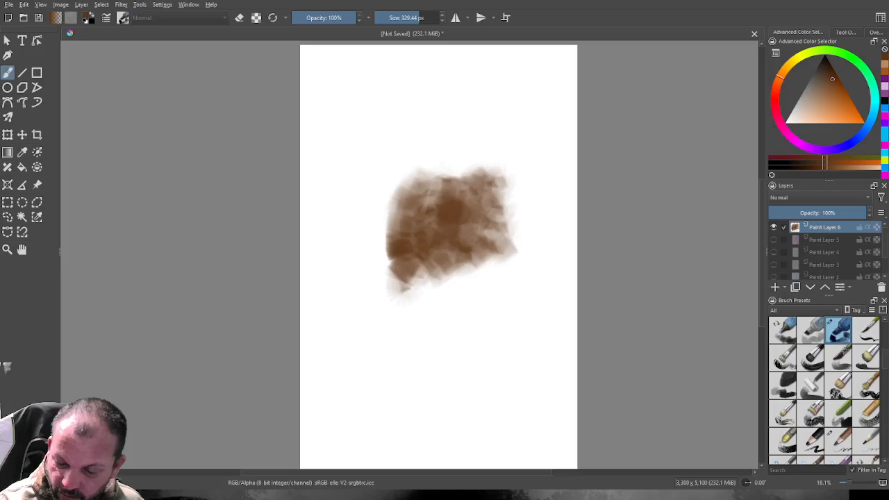
# Paint a short pinkish-purple streak across the middle of the brown patch with the marker-style brush at 122.33 px.
pyautogui.click(788, 136)
pyautogui.click(818, 105)
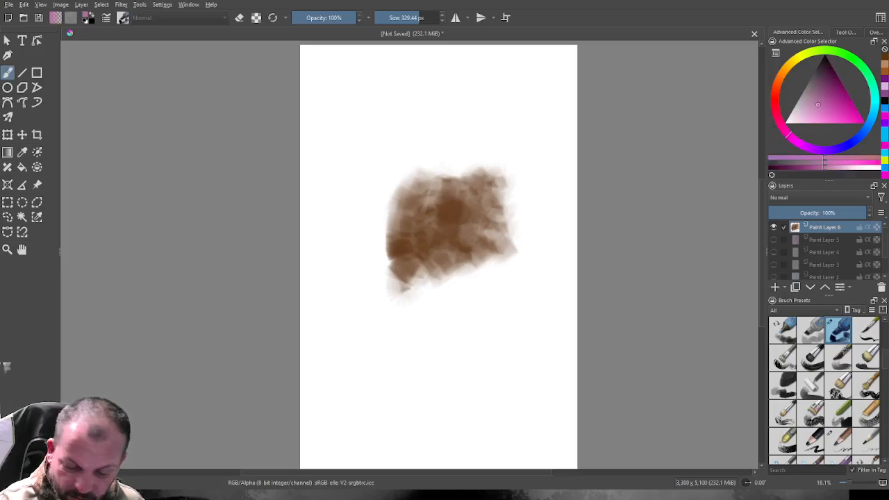
pyautogui.moveTo(418, 18); pyautogui.dragTo(410, 18)
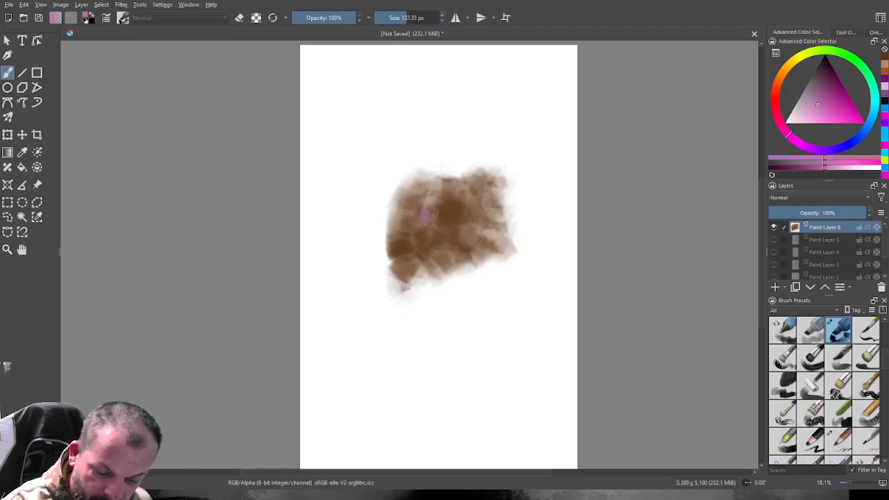
pyautogui.moveTo(427, 217); pyautogui.dragTo(460, 215)
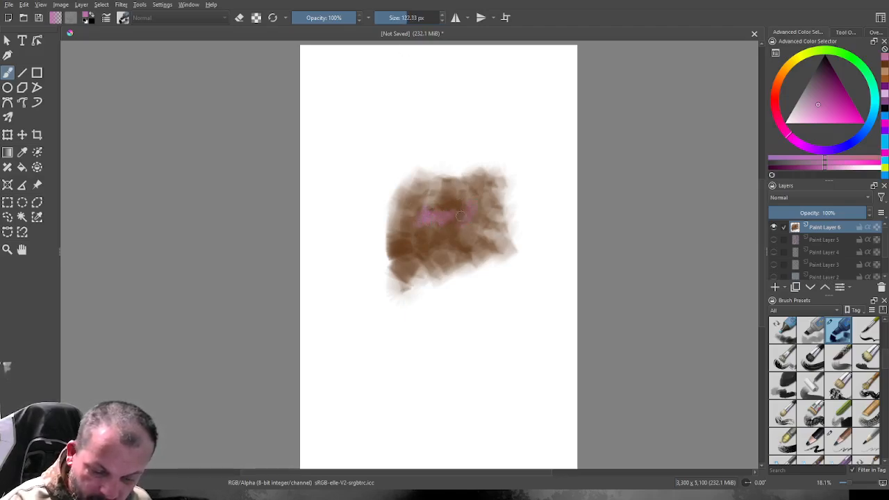
# Enlarge the brush to 289.95 px and cover most of the brown patch's centre and lower part with pinkish purple.
pyautogui.moveTo(409, 18); pyautogui.dragTo(417, 18)
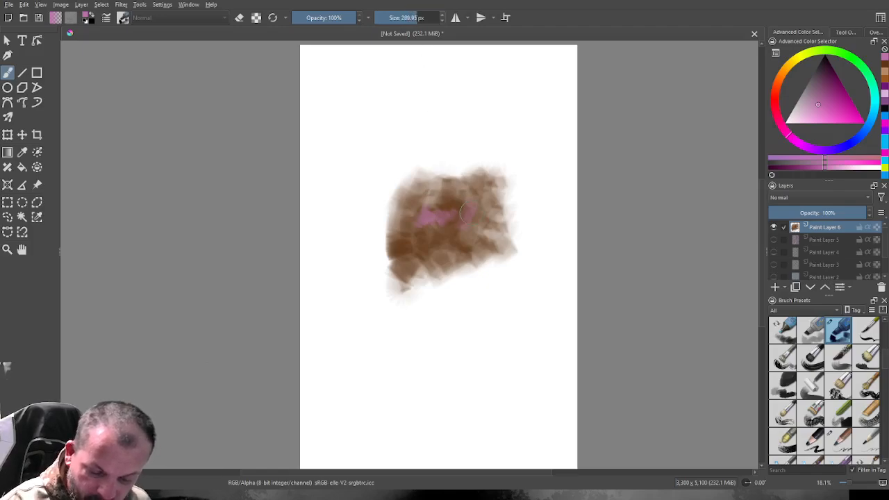
pyautogui.moveTo(470, 212)
pyautogui.mouseDown()
pyautogui.moveTo(438, 235)
pyautogui.moveTo(440, 215)
pyautogui.moveTo(411, 244)
pyautogui.moveTo(424, 189)
pyautogui.moveTo(407, 236)
pyautogui.moveTo(424, 191)
pyautogui.moveTo(417, 195)
pyautogui.moveTo(434, 236)
pyautogui.moveTo(468, 247)
pyautogui.mouseUp()
pyautogui.moveTo(457, 204); pyautogui.dragTo(445, 201)
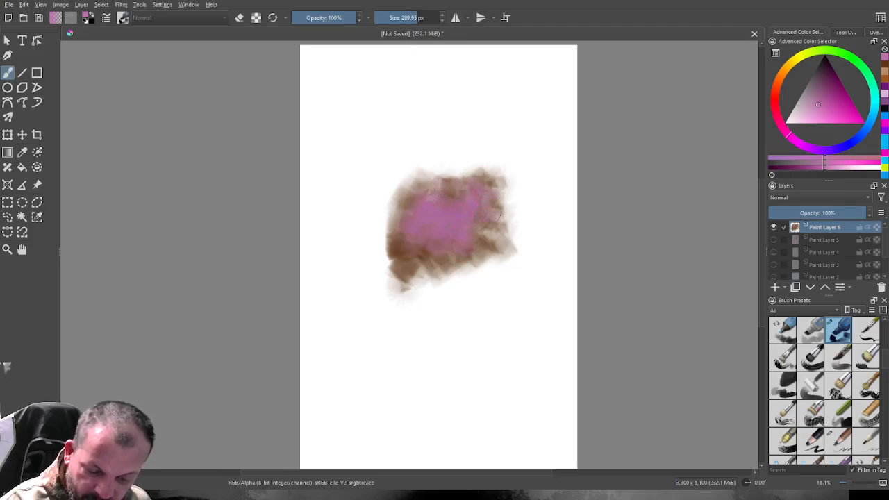
pyautogui.moveTo(499, 210)
pyautogui.mouseDown()
pyautogui.moveTo(502, 240)
pyautogui.moveTo(462, 279)
pyautogui.moveTo(448, 280)
pyautogui.mouseUp()
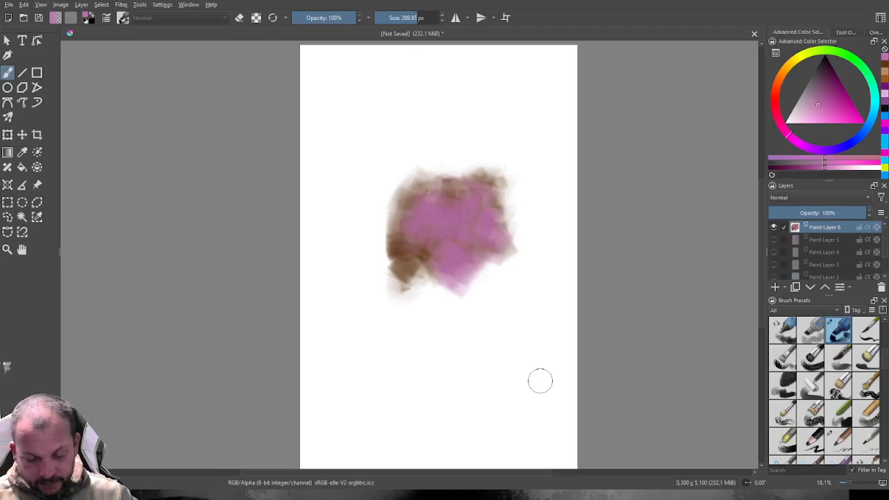
pyautogui.moveTo(432, 250)
pyautogui.mouseDown()
pyautogui.moveTo(415, 268)
pyautogui.moveTo(397, 248)
pyautogui.mouseUp()
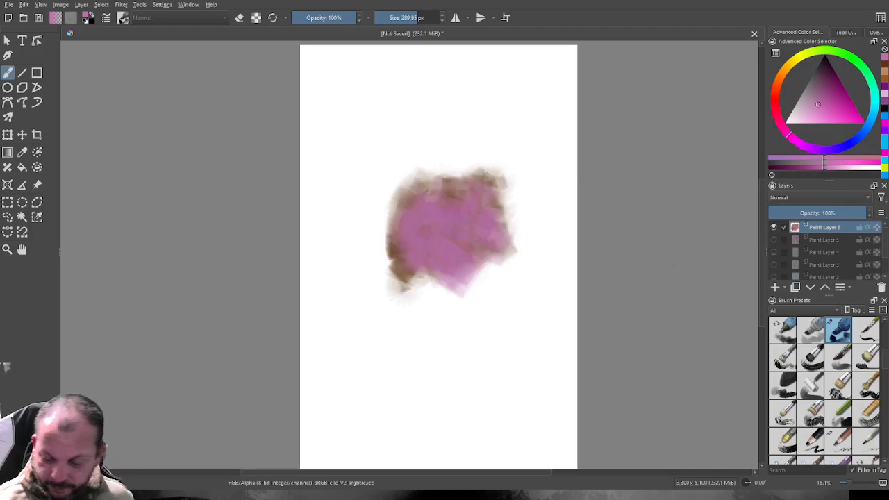
# Paint curved blue strokes from the patch's lower-left corner down the canvas with a bristle brush at 289.95 px.
pyautogui.click(811, 358)
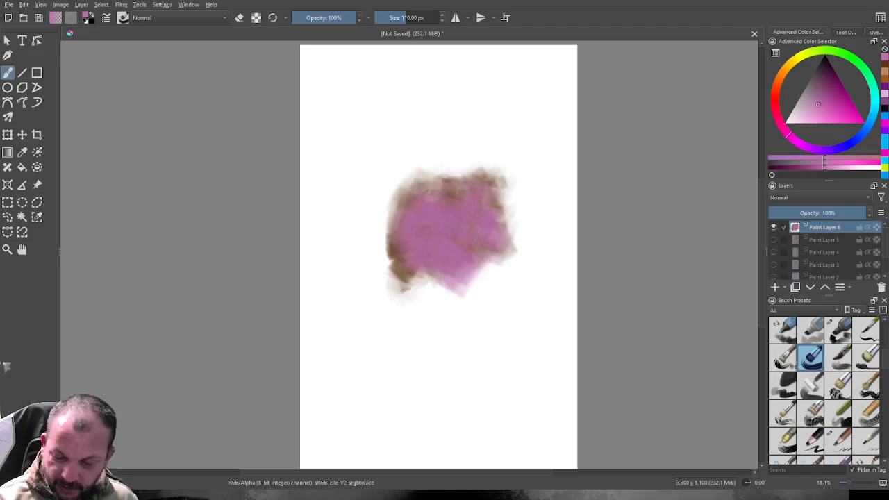
pyautogui.click(859, 137)
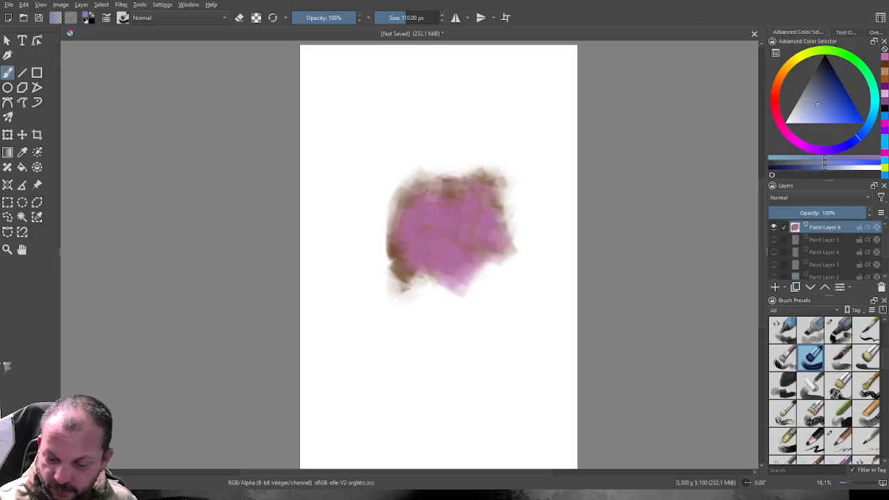
pyautogui.click(836, 109)
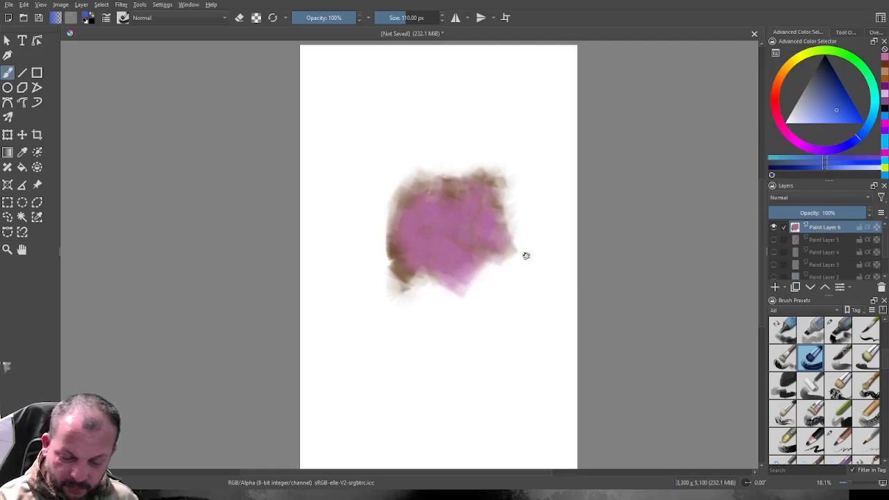
pyautogui.click(409, 18)
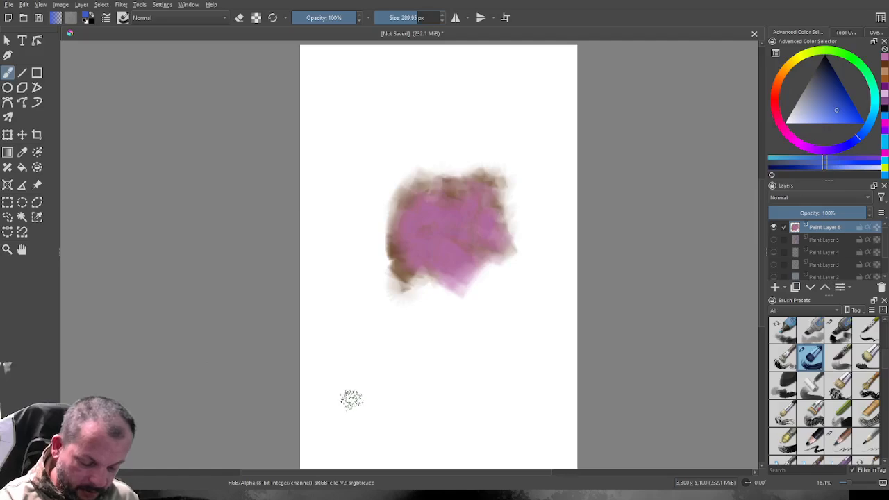
pyautogui.moveTo(350, 398)
pyautogui.mouseDown()
pyautogui.moveTo(342, 362)
pyautogui.moveTo(356, 408)
pyautogui.moveTo(344, 328)
pyautogui.moveTo(359, 412)
pyautogui.moveTo(344, 329)
pyautogui.moveTo(351, 391)
pyautogui.moveTo(346, 320)
pyautogui.moveTo(359, 404)
pyautogui.moveTo(349, 354)
pyautogui.moveTo(348, 370)
pyautogui.moveTo(352, 287)
pyautogui.moveTo(350, 323)
pyautogui.moveTo(352, 295)
pyautogui.moveTo(356, 302)
pyautogui.moveTo(357, 289)
pyautogui.moveTo(356, 307)
pyautogui.moveTo(367, 272)
pyautogui.moveTo(355, 319)
pyautogui.moveTo(375, 255)
pyautogui.moveTo(357, 317)
pyautogui.moveTo(374, 258)
pyautogui.moveTo(361, 365)
pyautogui.moveTo(369, 394)
pyautogui.moveTo(360, 331)
pyautogui.moveTo(369, 295)
pyautogui.moveTo(364, 382)
pyautogui.moveTo(369, 290)
pyautogui.moveTo(367, 391)
pyautogui.moveTo(359, 314)
pyautogui.moveTo(366, 396)
pyautogui.moveTo(355, 346)
pyautogui.moveTo(365, 391)
pyautogui.moveTo(352, 378)
pyautogui.moveTo(363, 402)
pyautogui.moveTo(355, 368)
pyautogui.moveTo(372, 293)
pyautogui.moveTo(367, 388)
pyautogui.moveTo(376, 272)
pyautogui.moveTo(366, 318)
pyautogui.moveTo(385, 265)
pyautogui.moveTo(369, 312)
pyautogui.moveTo(393, 259)
pyautogui.moveTo(381, 298)
pyautogui.moveTo(409, 263)
pyautogui.moveTo(400, 292)
pyautogui.moveTo(373, 318)
pyautogui.moveTo(407, 269)
pyautogui.moveTo(382, 311)
pyautogui.moveTo(403, 270)
pyautogui.moveTo(366, 316)
pyautogui.mouseUp()
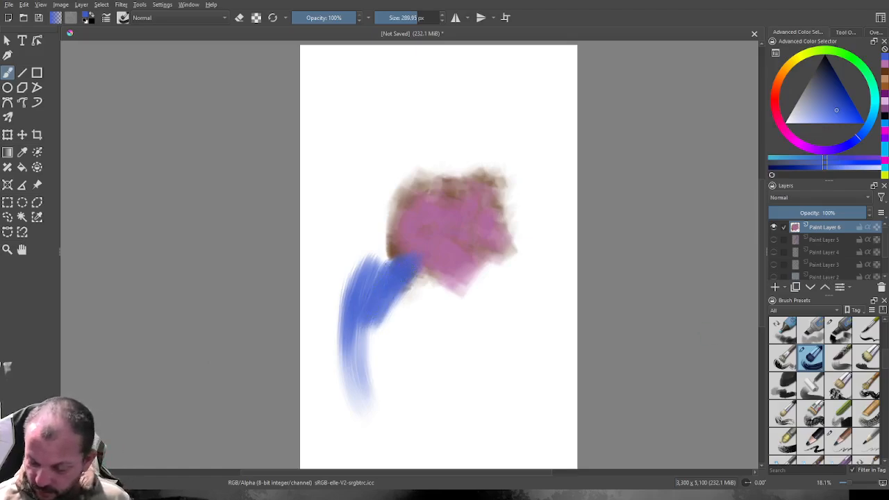
# Paint a tall solid blue block along the canvas's right edge with a flat rectangular brush at 418.85 px.
pyautogui.click(811, 386)
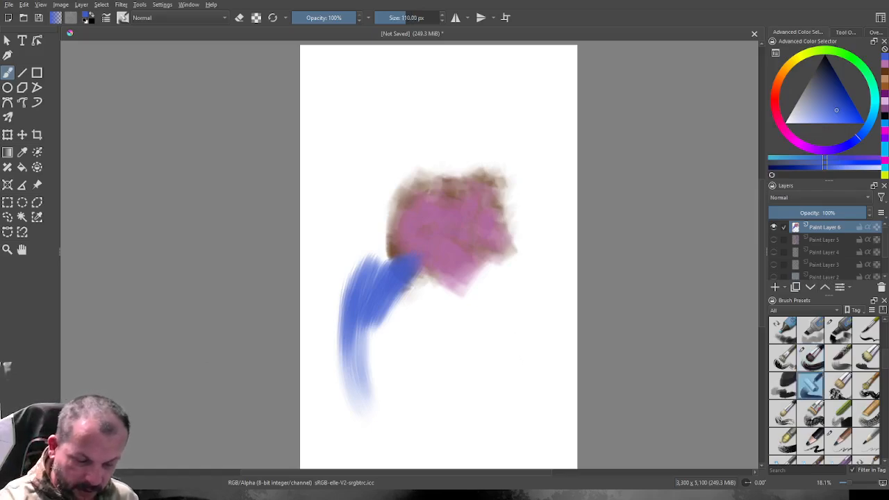
pyautogui.moveTo(408, 18); pyautogui.dragTo(422, 19)
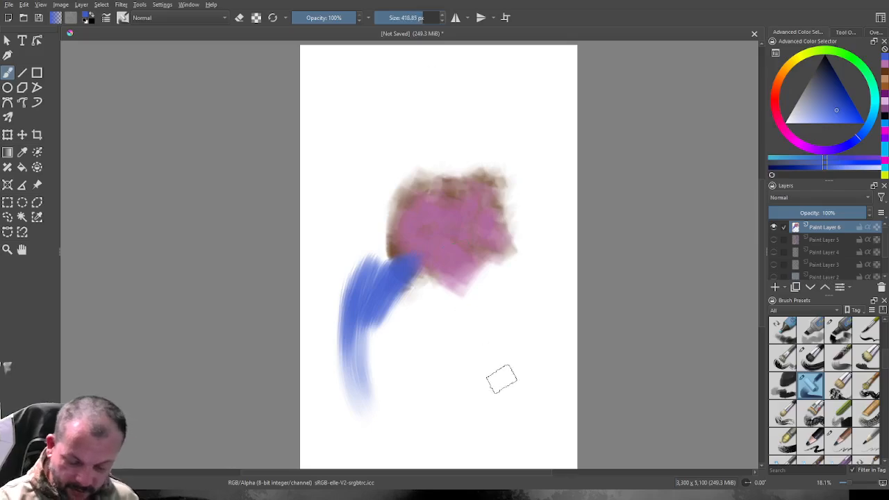
pyautogui.moveTo(505, 390)
pyautogui.mouseDown()
pyautogui.moveTo(500, 318)
pyautogui.moveTo(504, 298)
pyautogui.moveTo(512, 394)
pyautogui.moveTo(510, 331)
pyautogui.moveTo(522, 273)
pyautogui.moveTo(521, 377)
pyautogui.moveTo(524, 275)
pyautogui.moveTo(528, 390)
pyautogui.moveTo(536, 275)
pyautogui.moveTo(532, 372)
pyautogui.moveTo(543, 288)
pyautogui.moveTo(545, 386)
pyautogui.moveTo(553, 341)
pyautogui.moveTo(548, 267)
pyautogui.moveTo(549, 367)
pyautogui.moveTo(557, 275)
pyautogui.moveTo(561, 367)
pyautogui.moveTo(566, 274)
pyautogui.moveTo(571, 380)
pyautogui.moveTo(564, 217)
pyautogui.moveTo(562, 290)
pyautogui.moveTo(557, 226)
pyautogui.moveTo(551, 301)
pyautogui.moveTo(548, 227)
pyautogui.moveTo(545, 309)
pyautogui.moveTo(543, 230)
pyautogui.moveTo(538, 316)
pyautogui.moveTo(529, 297)
pyautogui.moveTo(521, 311)
pyautogui.moveTo(523, 246)
pyautogui.mouseUp()
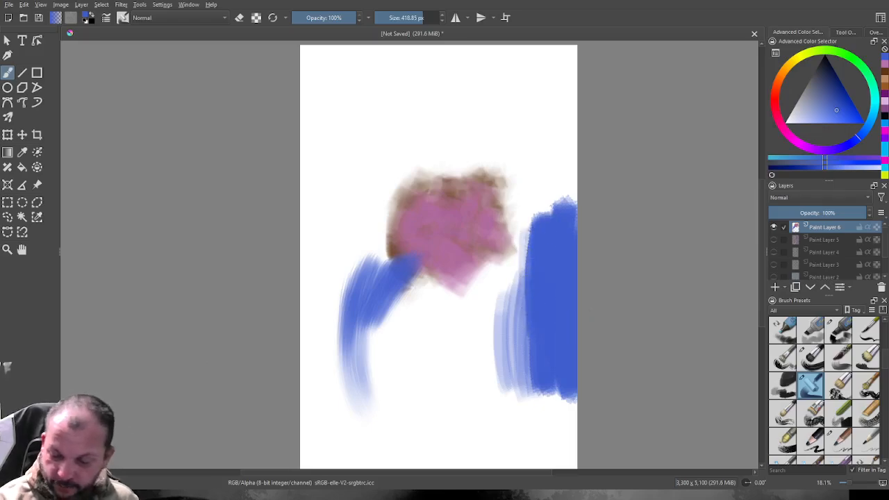
# Layer muted grey-blue vertical strokes over the tall blue block.
pyautogui.click(813, 98)
pyautogui.moveTo(536, 235)
pyautogui.mouseDown()
pyautogui.moveTo(539, 223)
pyautogui.moveTo(546, 311)
pyautogui.mouseUp()
pyautogui.moveTo(542, 223)
pyautogui.mouseDown()
pyautogui.moveTo(555, 371)
pyautogui.moveTo(547, 393)
pyautogui.moveTo(528, 228)
pyautogui.mouseUp()
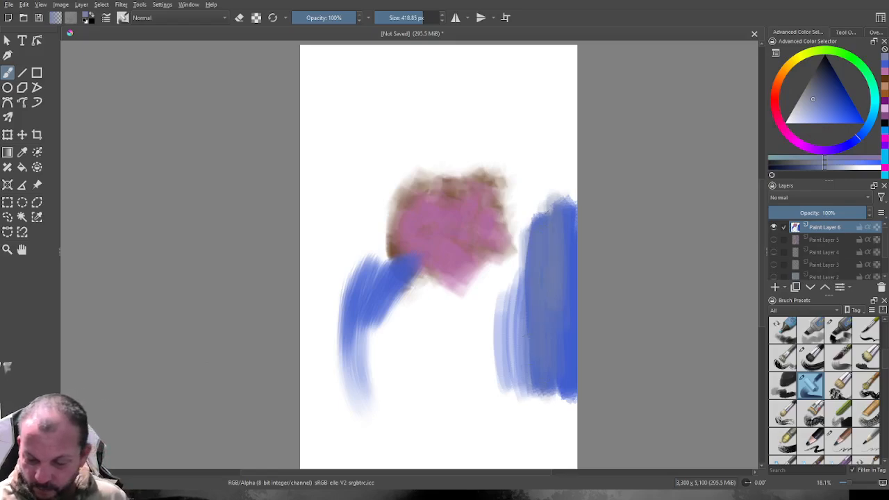
# Layer light red and green vertical strokes over the tall blue block, adding a faint red dab above its top.
pyautogui.click(775, 98)
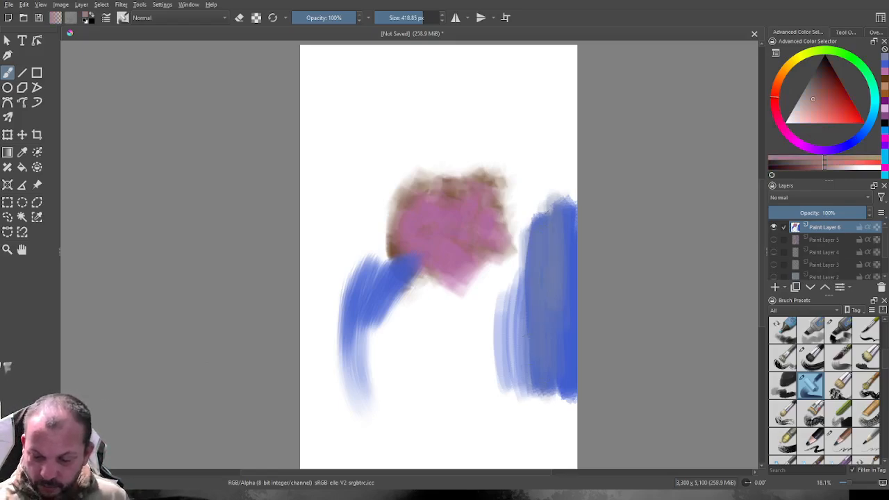
pyautogui.click(822, 110)
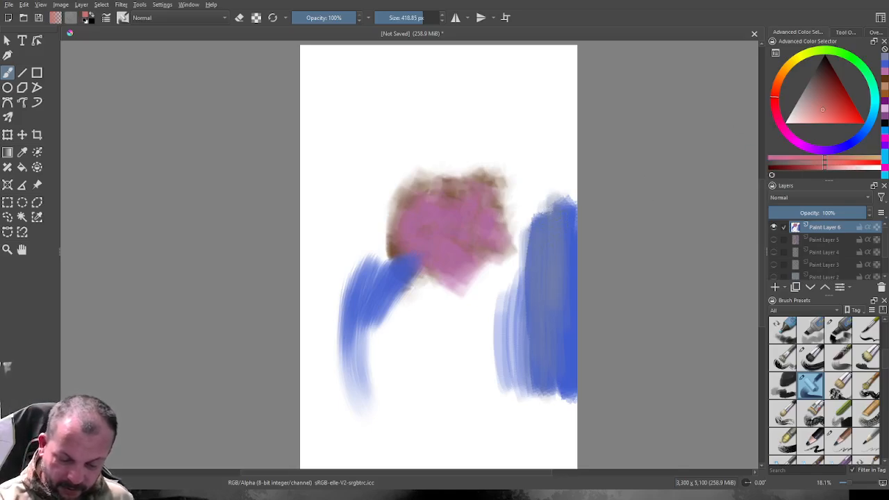
pyautogui.moveTo(554, 275); pyautogui.dragTo(557, 221)
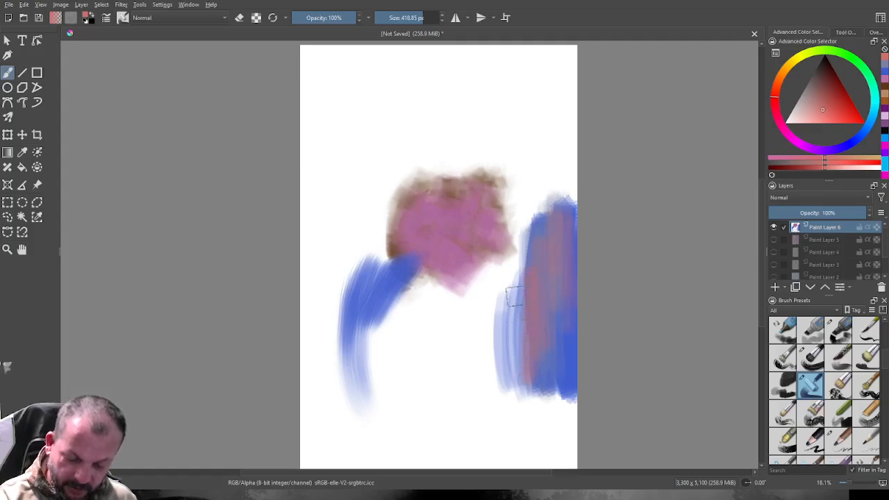
pyautogui.moveTo(514, 297)
pyautogui.mouseDown()
pyautogui.moveTo(510, 373)
pyautogui.moveTo(509, 317)
pyautogui.moveTo(521, 389)
pyautogui.mouseUp()
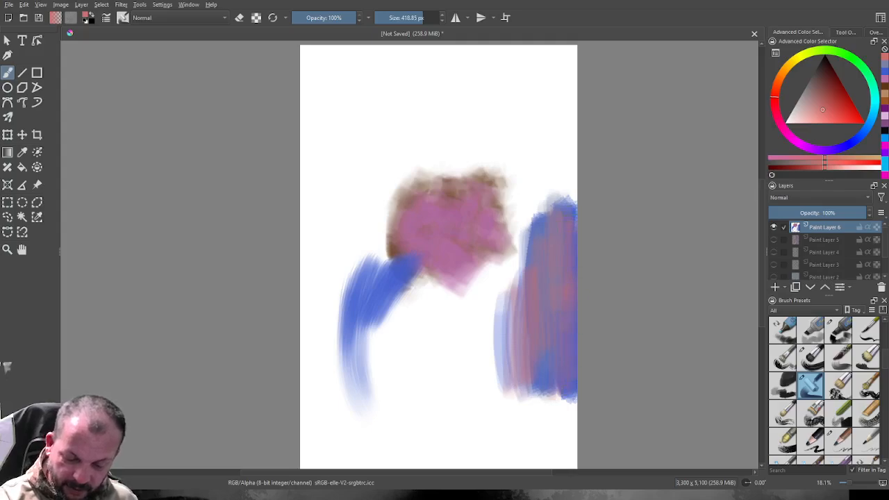
pyautogui.moveTo(567, 182); pyautogui.dragTo(556, 189)
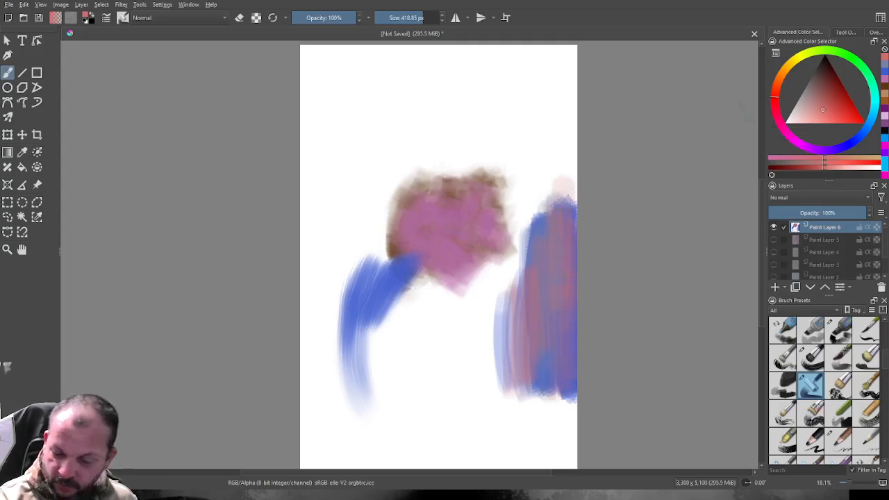
pyautogui.click(839, 53)
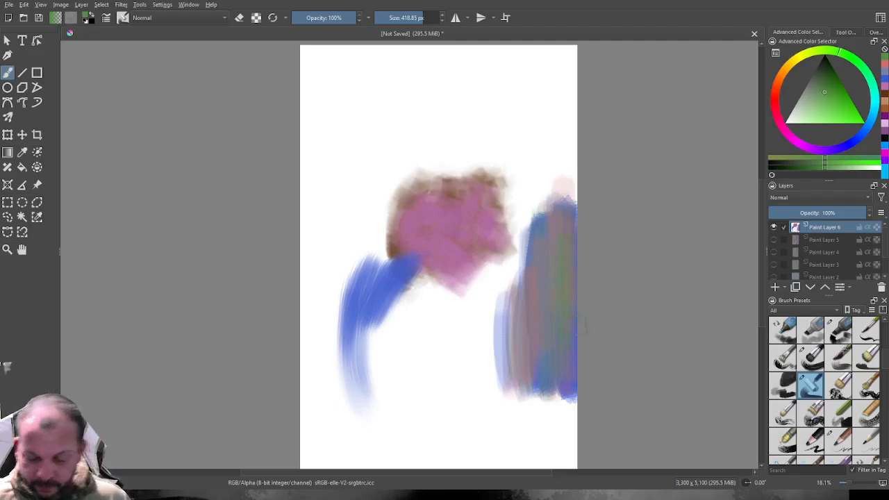
# Blur the top of the tall striped block along the canvas's right edge with a soft blender brush at 443.48 px.
pyautogui.scroll(-5, 825, 391)
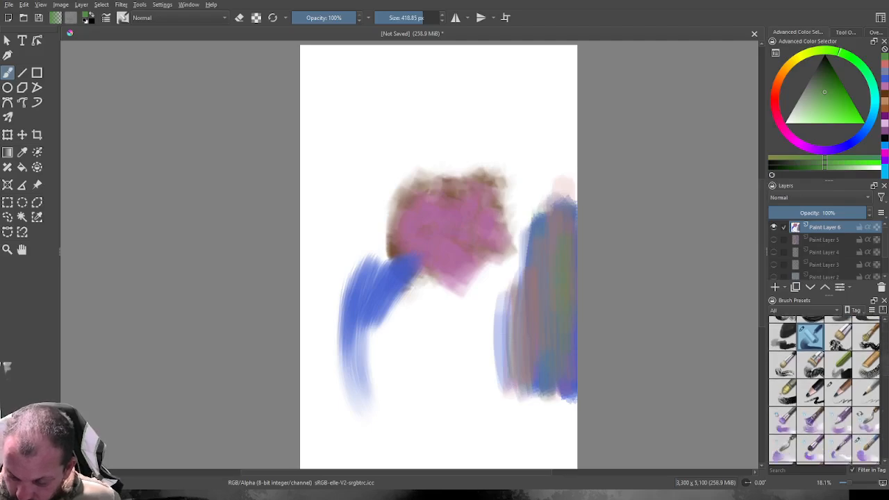
pyautogui.scroll(-5, 825, 391)
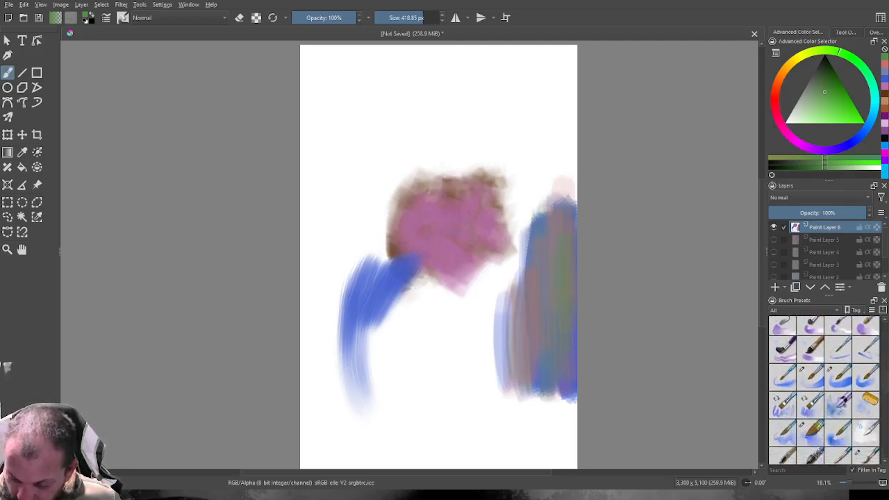
pyautogui.scroll(-1, 825, 390)
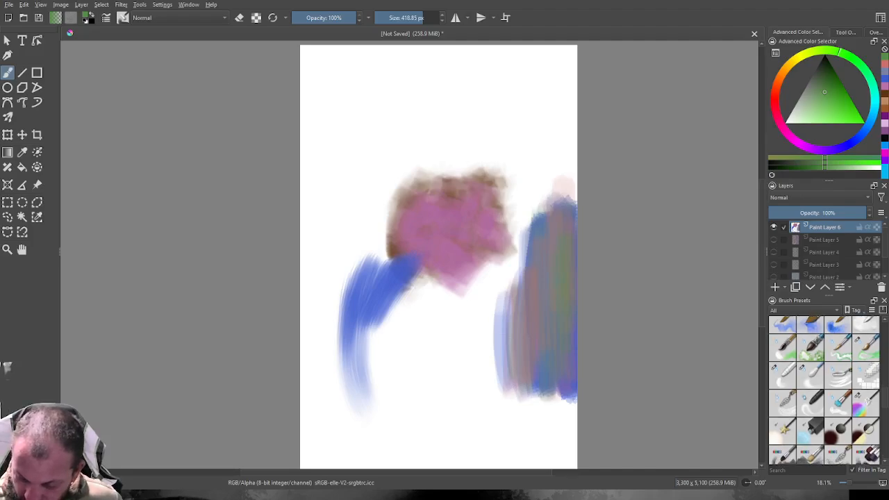
pyautogui.click(783, 376)
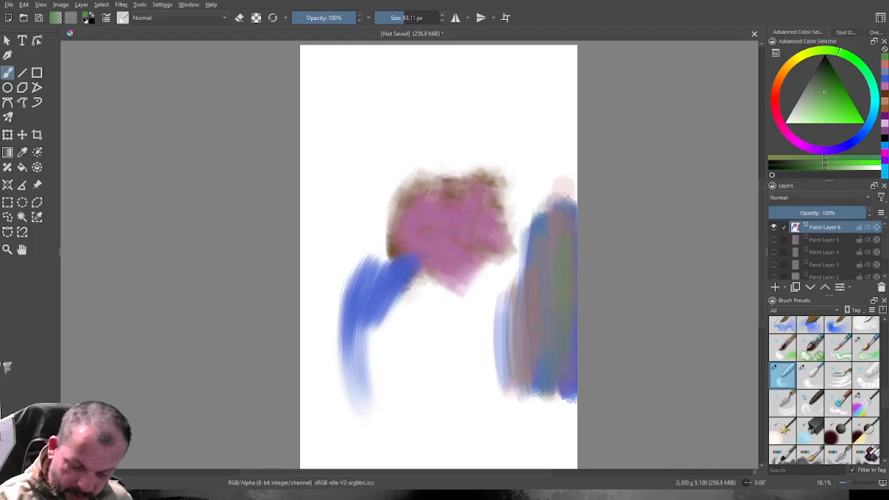
pyautogui.moveTo(407, 18); pyautogui.dragTo(423, 18)
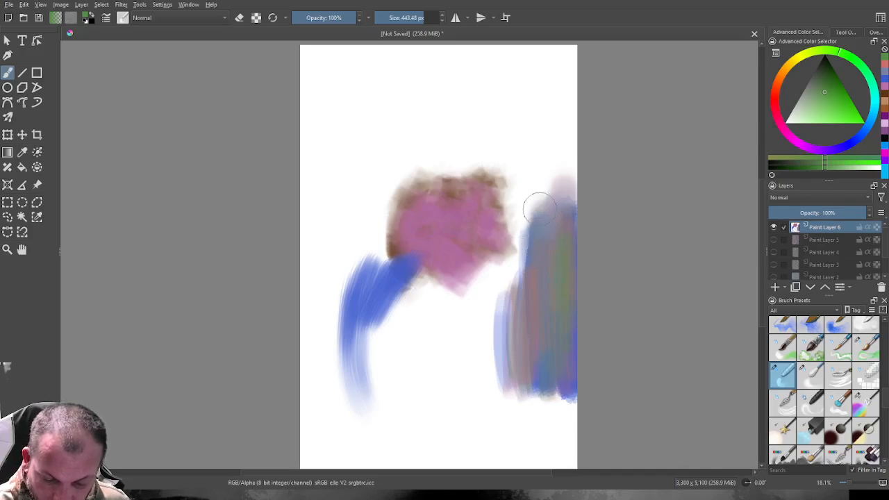
pyautogui.moveTo(541, 239); pyautogui.dragTo(543, 258)
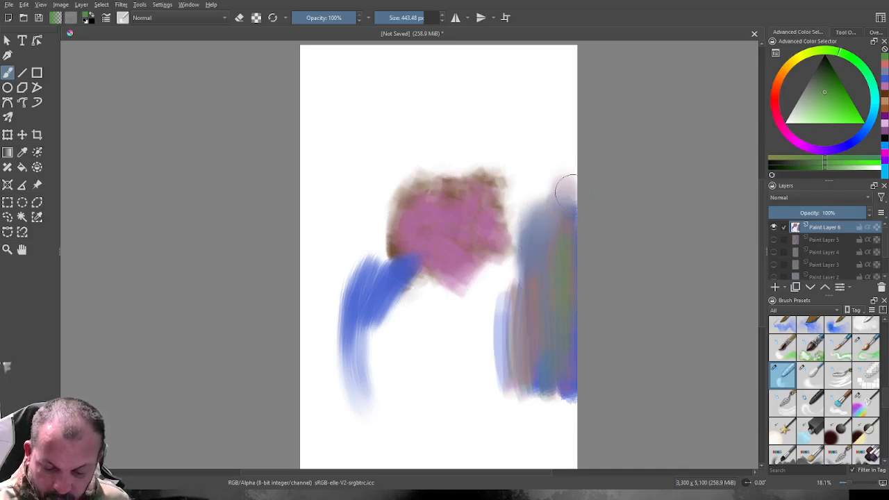
pyautogui.moveTo(566, 188); pyautogui.dragTo(582, 223)
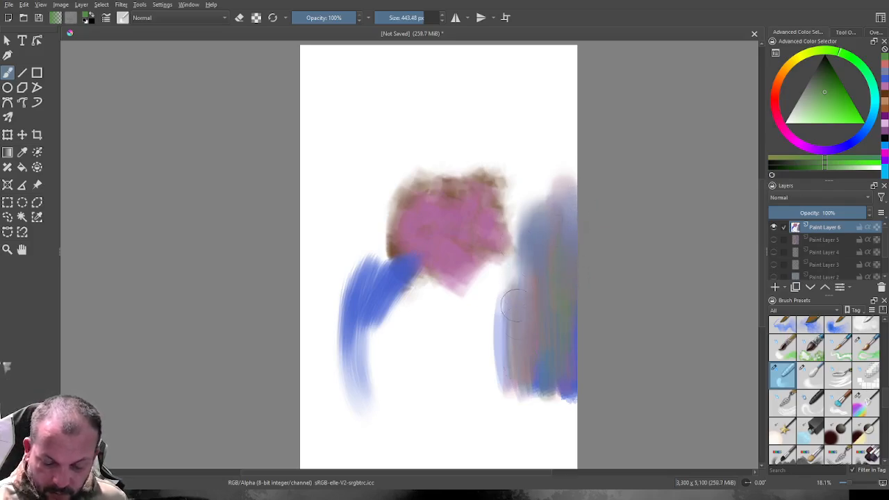
# Blur the tall block's left side and lower edge, spreading its colours softly into the white below.
pyautogui.moveTo(517, 276)
pyautogui.mouseDown()
pyautogui.moveTo(516, 375)
pyautogui.moveTo(502, 302)
pyautogui.moveTo(496, 373)
pyautogui.mouseUp()
pyautogui.moveTo(514, 265)
pyautogui.mouseDown()
pyautogui.moveTo(524, 400)
pyautogui.moveTo(527, 276)
pyautogui.moveTo(536, 389)
pyautogui.moveTo(555, 422)
pyautogui.moveTo(564, 374)
pyautogui.moveTo(562, 432)
pyautogui.mouseUp()
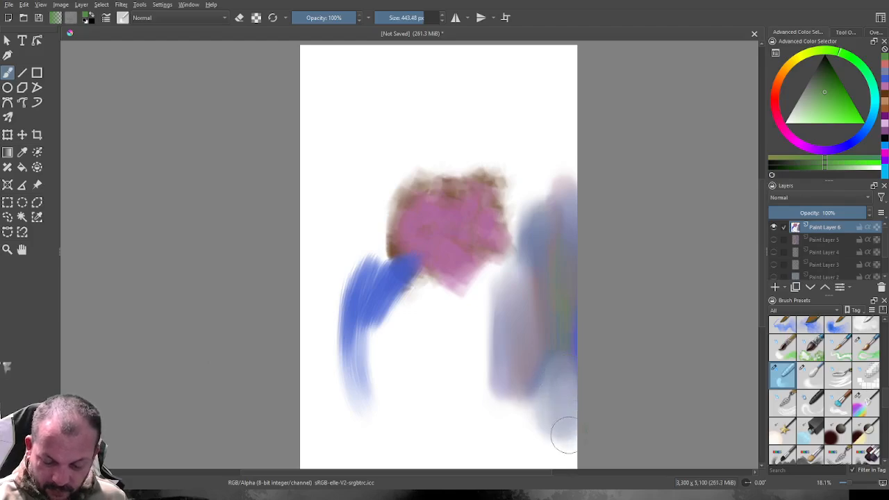
pyautogui.moveTo(552, 398)
pyautogui.mouseDown()
pyautogui.moveTo(524, 371)
pyautogui.moveTo(529, 396)
pyautogui.moveTo(519, 398)
pyautogui.moveTo(514, 357)
pyautogui.moveTo(497, 408)
pyautogui.mouseUp()
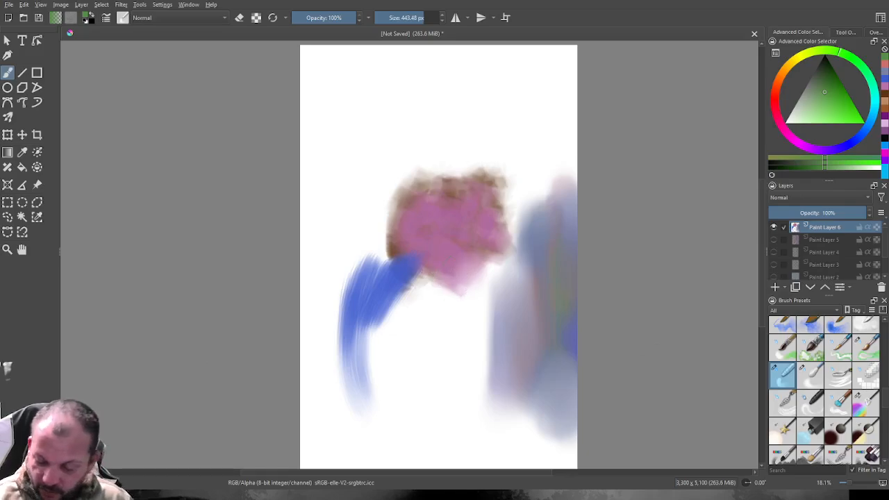
# Blend the brown and pink in the central patch's upper-right area with a second blender brush at 456.15 px.
pyautogui.click(810, 376)
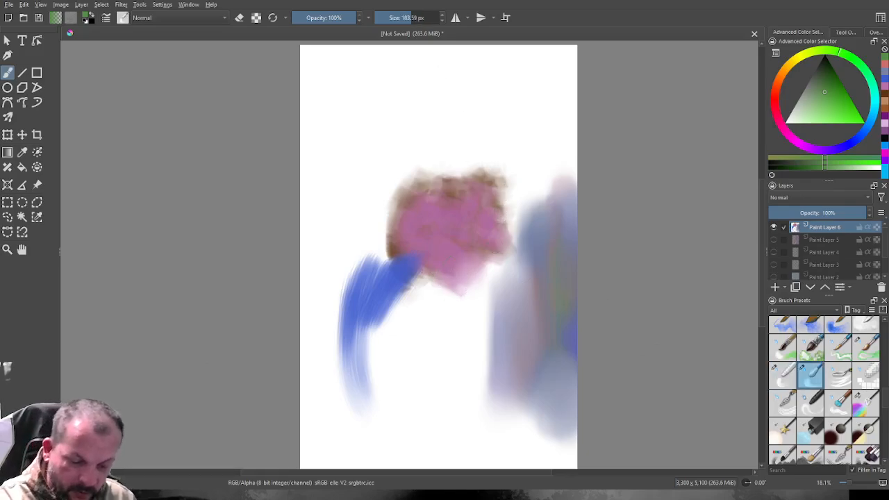
pyautogui.moveTo(415, 18); pyautogui.dragTo(424, 18)
pyautogui.moveTo(499, 173)
pyautogui.mouseDown()
pyautogui.moveTo(492, 201)
pyautogui.moveTo(507, 241)
pyautogui.moveTo(487, 235)
pyautogui.mouseUp()
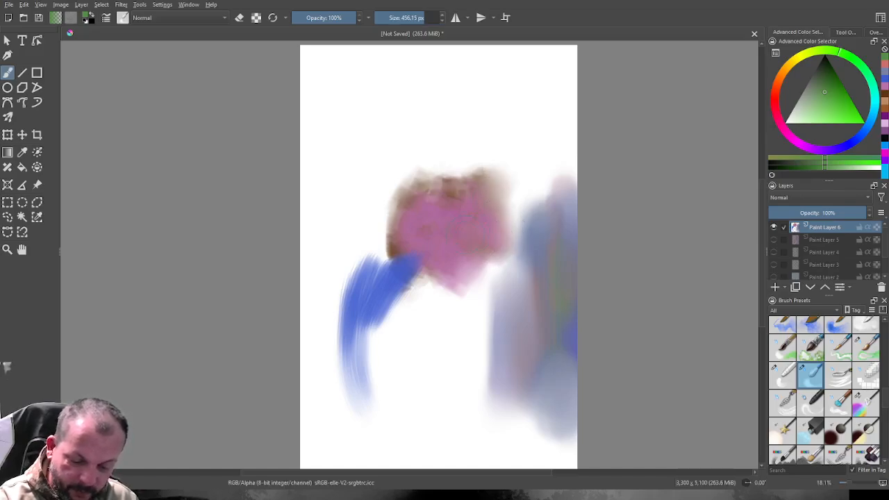
pyautogui.moveTo(495, 179); pyautogui.dragTo(448, 182)
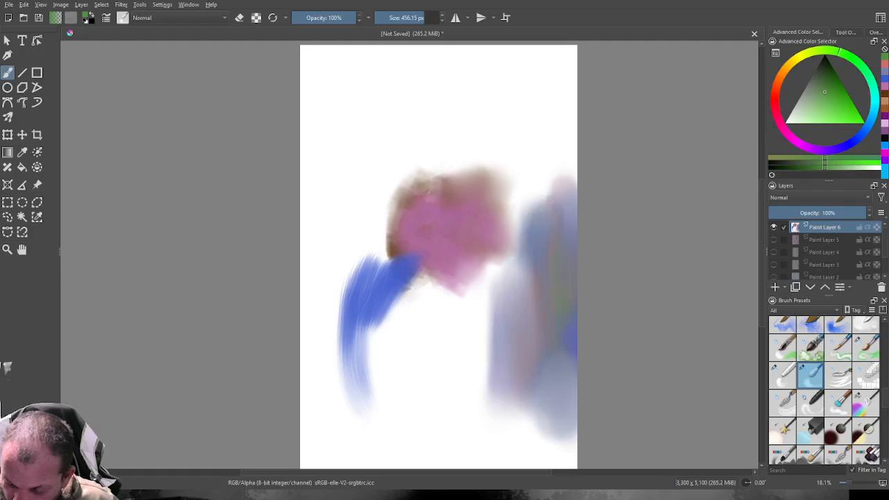
# Smear the blue curved strokes and the pink-brown patch into each other with a smudge blender brush at 551.66 px.
pyautogui.click(811, 403)
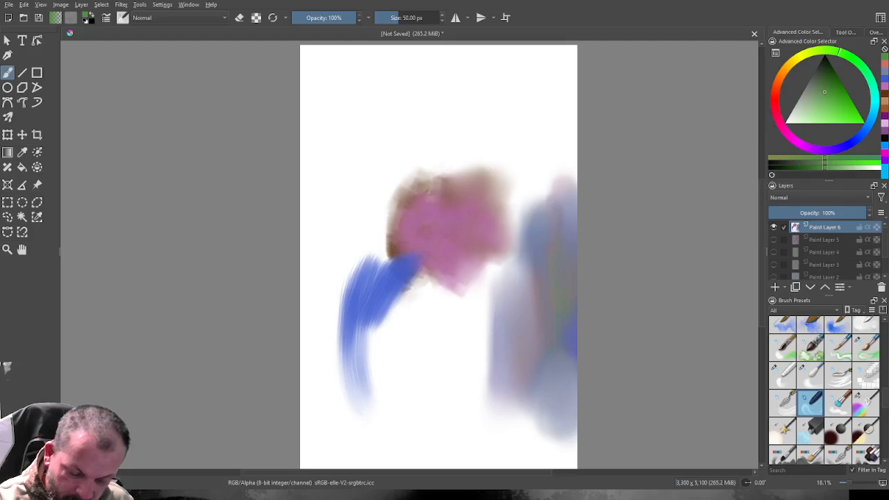
pyautogui.moveTo(412, 18); pyautogui.dragTo(428, 18)
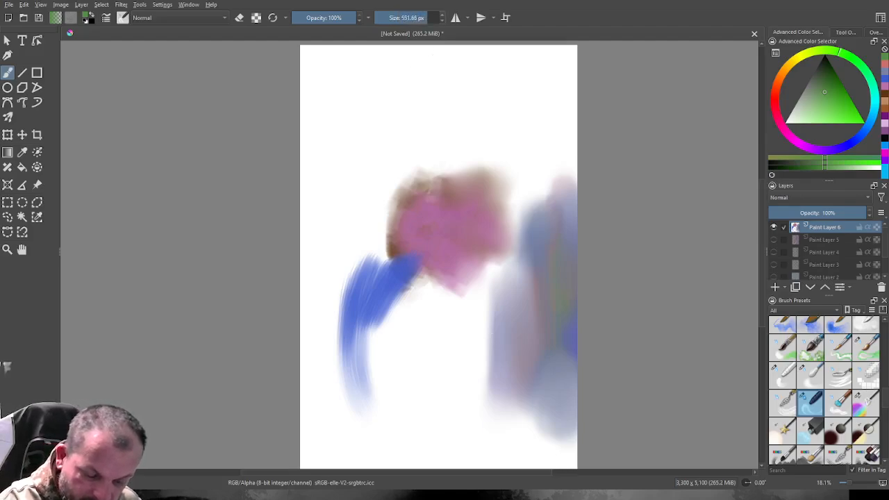
pyautogui.moveTo(363, 270)
pyautogui.mouseDown()
pyautogui.moveTo(360, 294)
pyautogui.moveTo(393, 219)
pyautogui.moveTo(357, 298)
pyautogui.moveTo(385, 190)
pyautogui.moveTo(360, 279)
pyautogui.moveTo(371, 223)
pyautogui.moveTo(373, 240)
pyautogui.moveTo(406, 155)
pyautogui.moveTo(377, 243)
pyautogui.moveTo(419, 177)
pyautogui.moveTo(378, 262)
pyautogui.mouseUp()
pyautogui.moveTo(410, 182)
pyautogui.mouseDown()
pyautogui.moveTo(410, 214)
pyautogui.moveTo(401, 287)
pyautogui.moveTo(411, 273)
pyautogui.moveTo(403, 281)
pyautogui.moveTo(414, 266)
pyautogui.moveTo(386, 313)
pyautogui.moveTo(426, 241)
pyautogui.moveTo(393, 297)
pyautogui.moveTo(431, 272)
pyautogui.moveTo(408, 272)
pyautogui.moveTo(431, 241)
pyautogui.moveTo(376, 315)
pyautogui.moveTo(427, 241)
pyautogui.moveTo(420, 269)
pyautogui.moveTo(396, 271)
pyautogui.mouseUp()
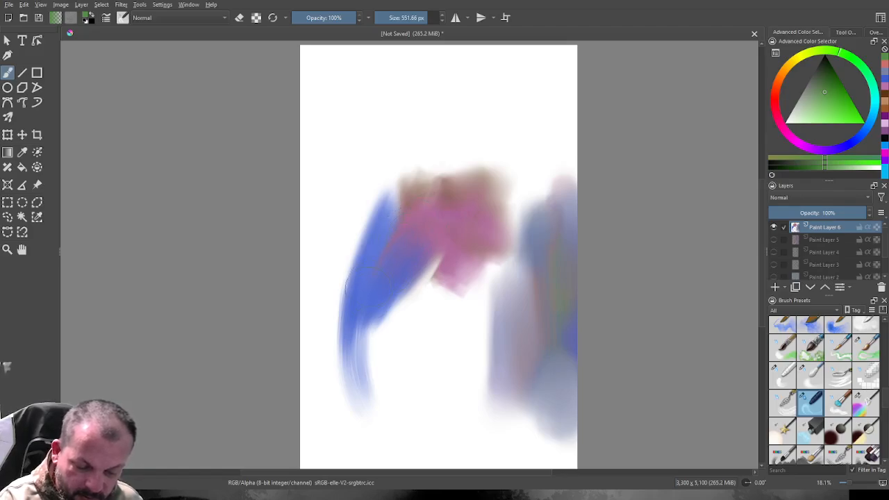
pyautogui.moveTo(401, 207)
pyautogui.mouseDown()
pyautogui.moveTo(417, 182)
pyautogui.moveTo(362, 302)
pyautogui.moveTo(366, 314)
pyautogui.moveTo(412, 234)
pyautogui.moveTo(369, 319)
pyautogui.moveTo(380, 308)
pyautogui.moveTo(366, 369)
pyautogui.moveTo(428, 273)
pyautogui.moveTo(388, 319)
pyautogui.moveTo(458, 248)
pyautogui.moveTo(446, 276)
pyautogui.moveTo(462, 235)
pyautogui.moveTo(412, 290)
pyautogui.moveTo(455, 232)
pyautogui.moveTo(398, 329)
pyautogui.moveTo(435, 240)
pyautogui.mouseUp()
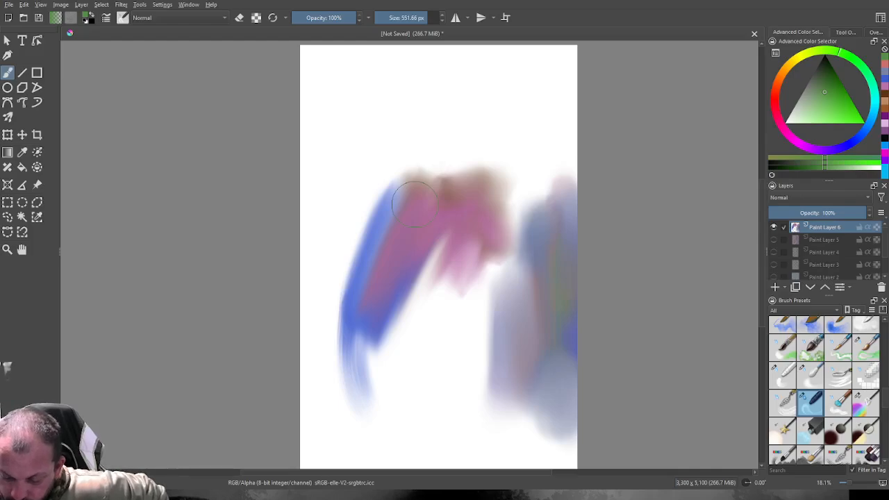
# Switch to the textured bristle blender brush and set its size to 350.46 px.
pyautogui.click(838, 402)
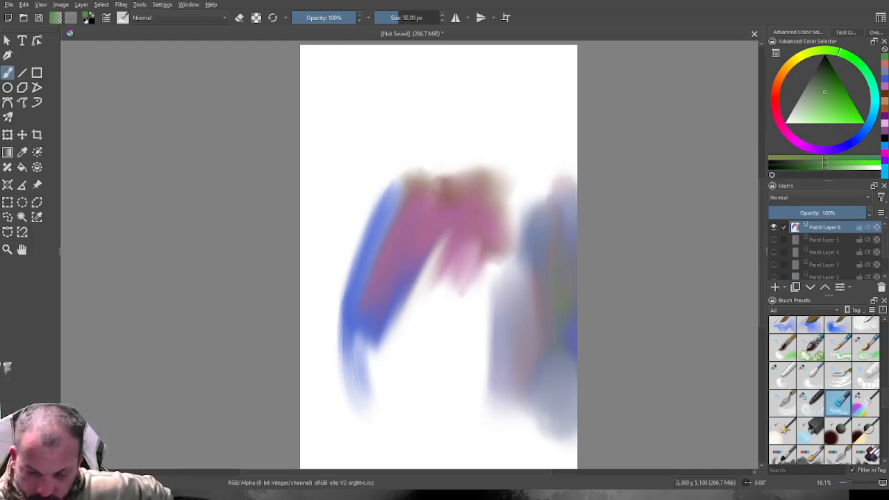
pyautogui.moveTo(408, 18); pyautogui.dragTo(420, 18)
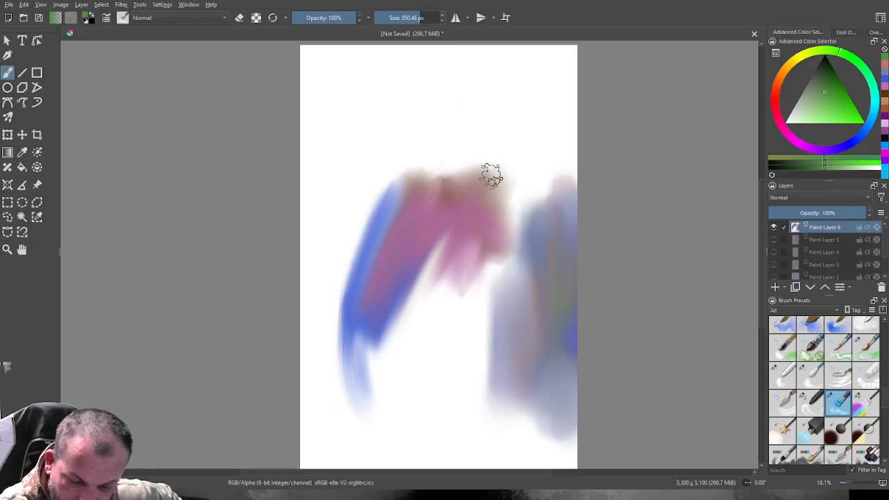
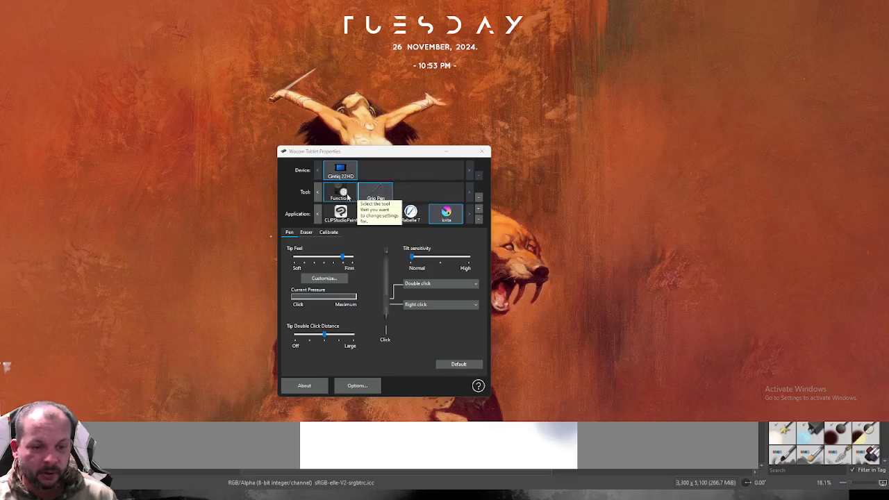
# Review the tablet's function keys and Grip Pen settings for Krita, compare the pen setup with Rebelle 7, and return to the canvas.
pyautogui.click(348, 197)
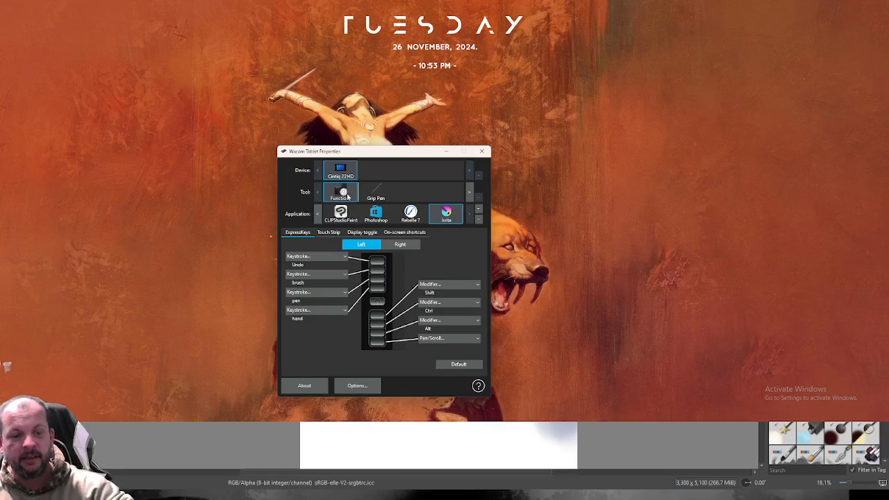
pyautogui.click(379, 198)
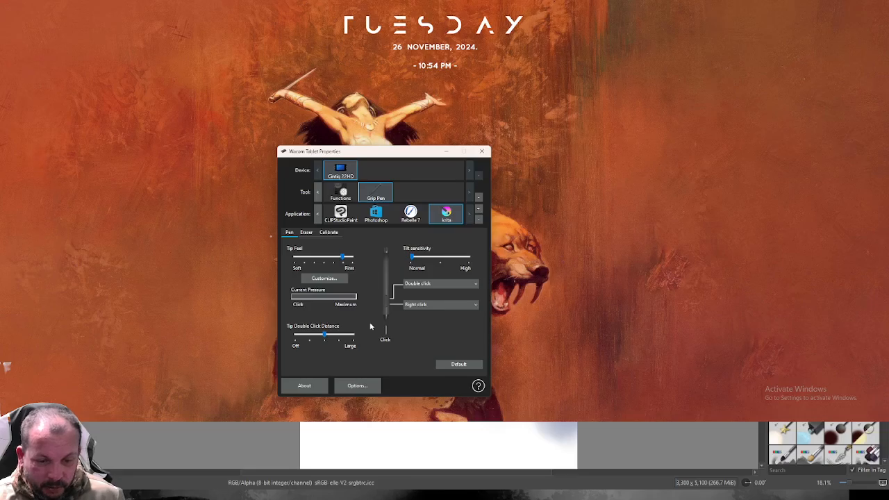
pyautogui.click(476, 306)
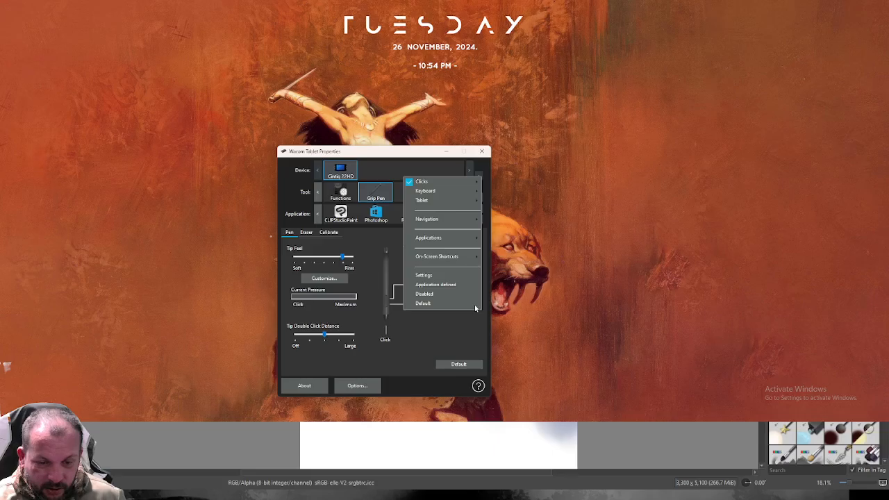
pyautogui.click(468, 333)
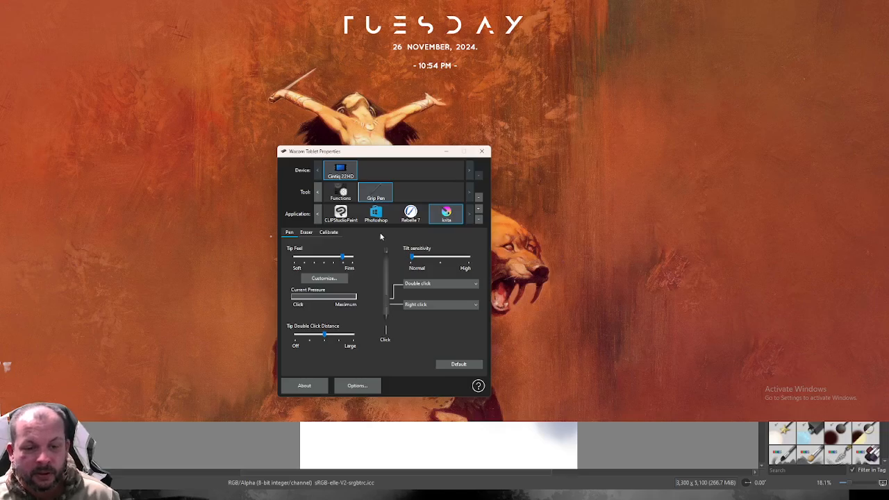
pyautogui.click(411, 214)
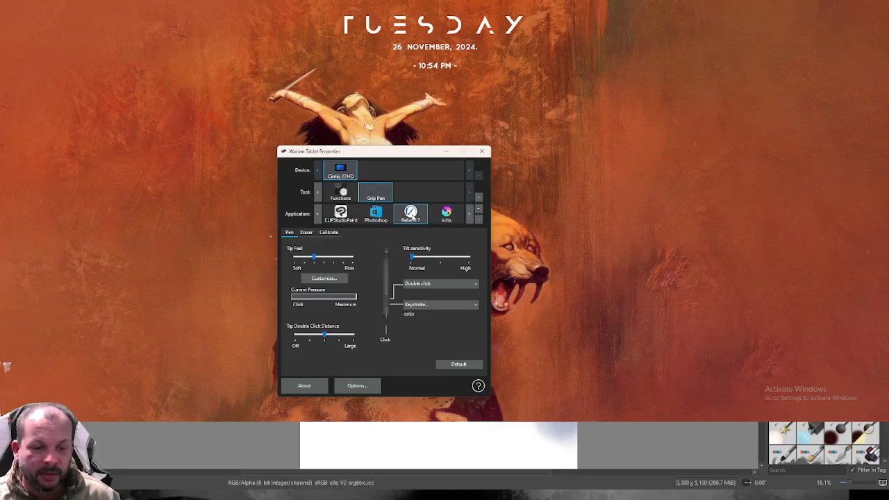
pyautogui.click(441, 217)
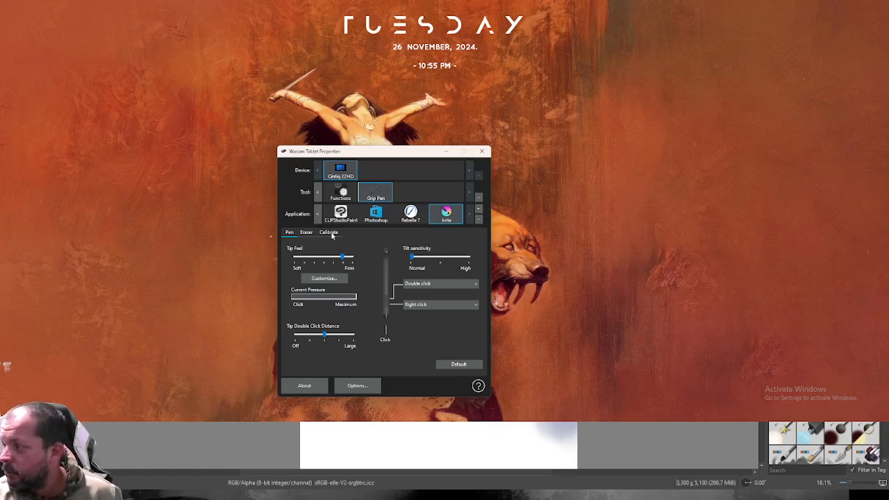
pyautogui.click(308, 235)
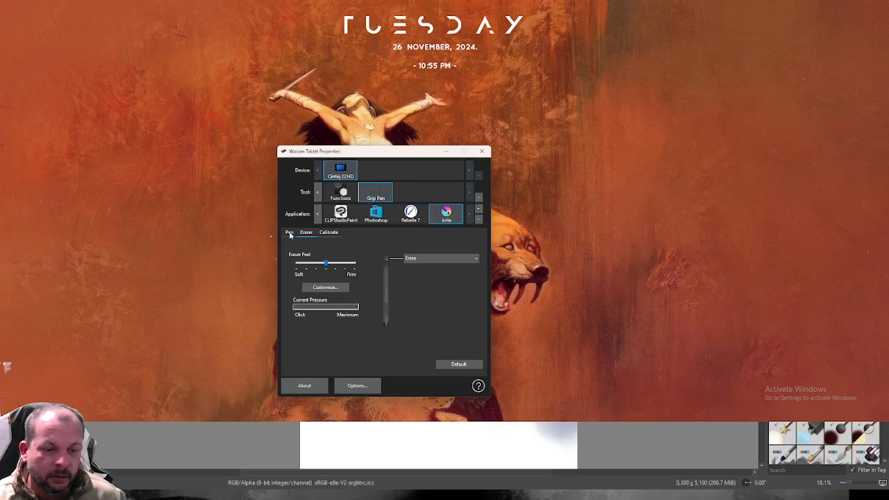
pyautogui.click(290, 234)
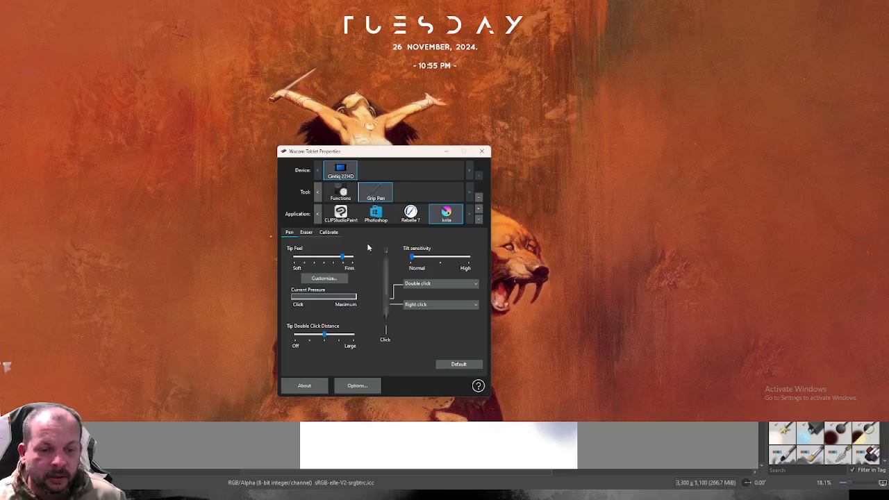
pyautogui.click(446, 152)
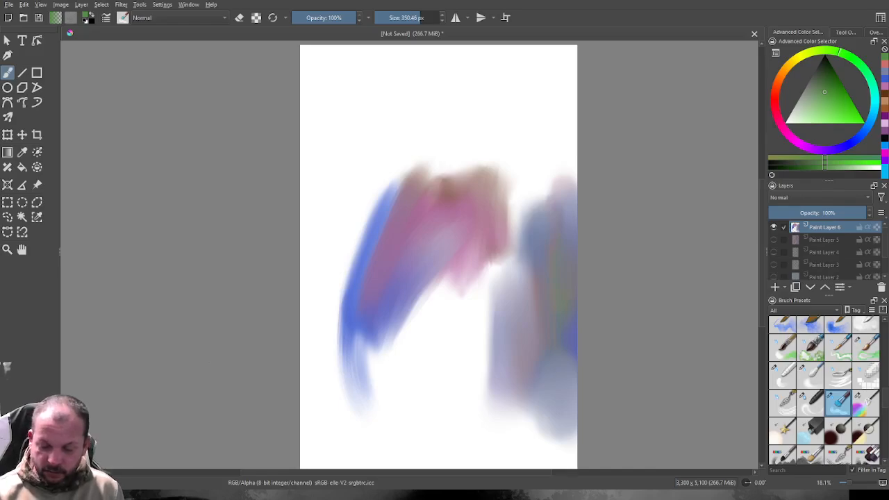
# Hide Paint Layer 6 and add a new empty paint layer above it.
pyautogui.click(774, 227)
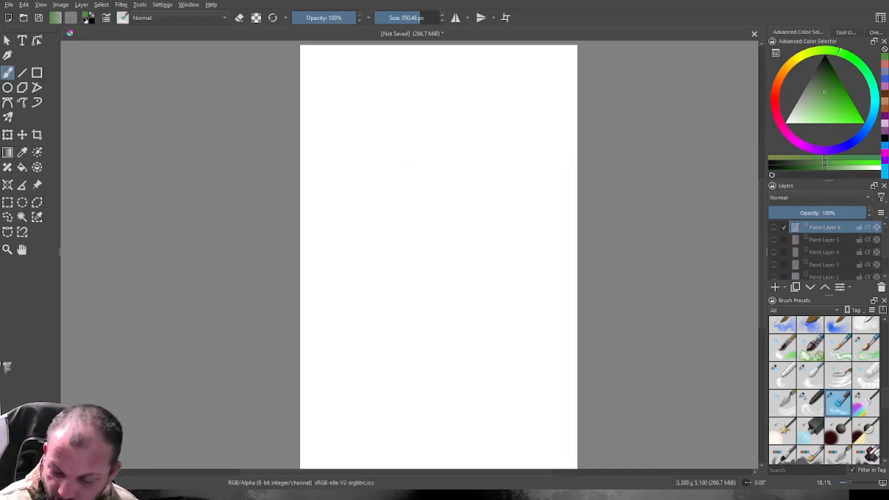
pyautogui.press('Insert')
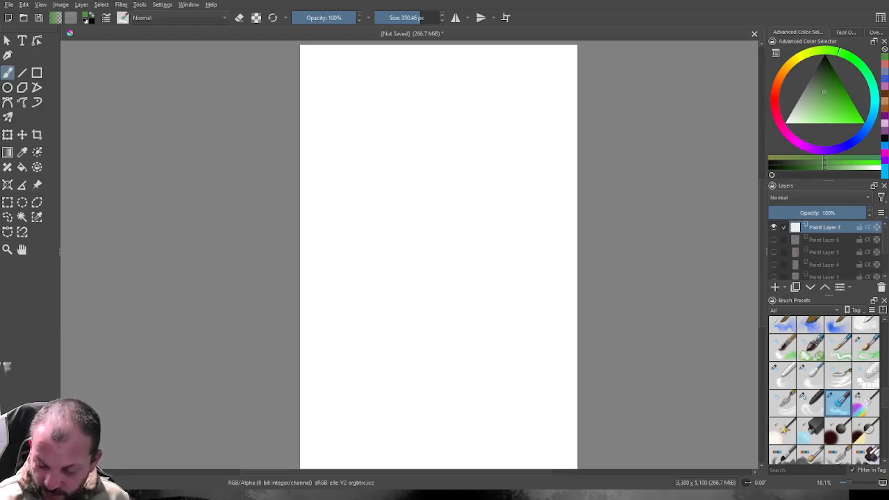
# Choose the splatter texture brush preset and set the painting colour to a dark red.
pyautogui.scroll(-2, 824, 391)
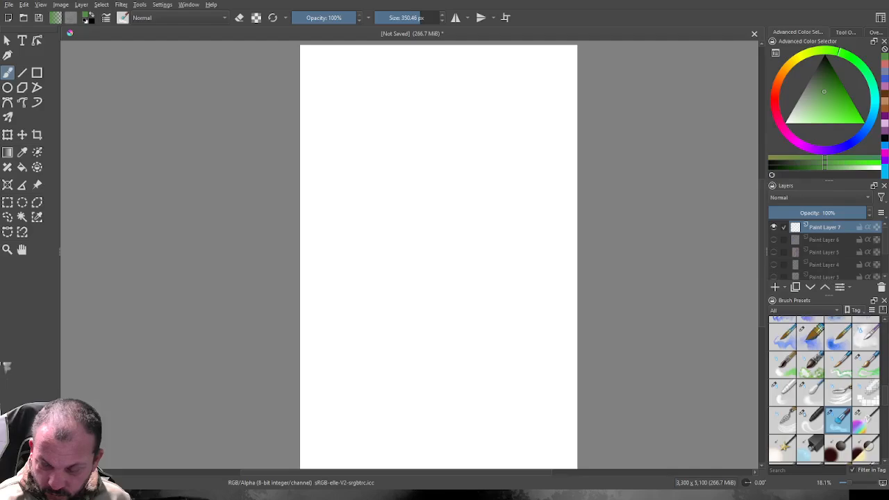
pyautogui.scroll(-5, 825, 391)
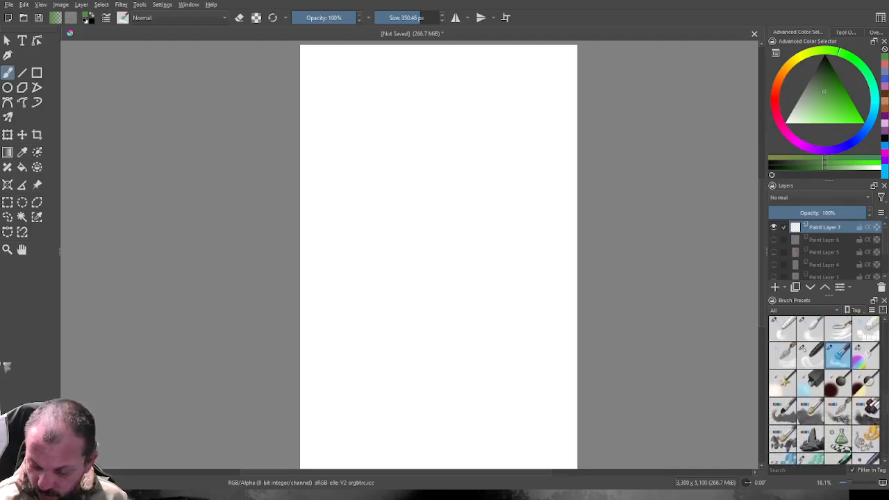
pyautogui.scroll(-1, 825, 391)
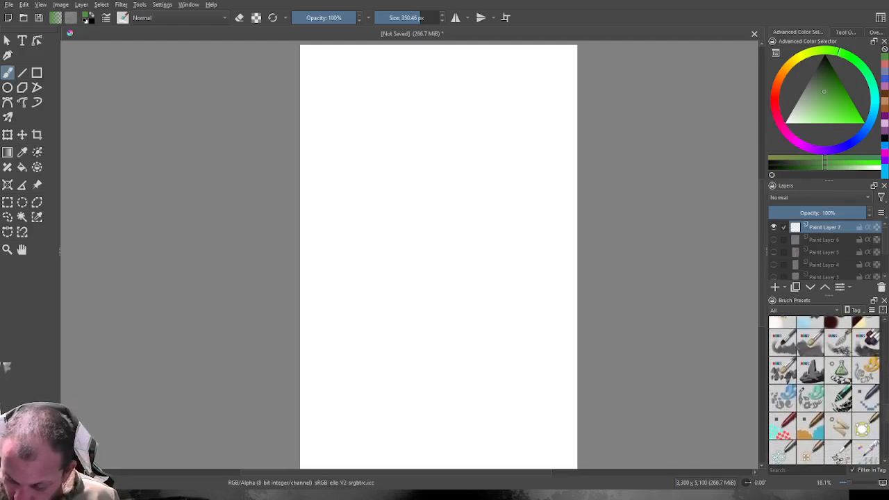
pyautogui.scroll(-4, 824, 391)
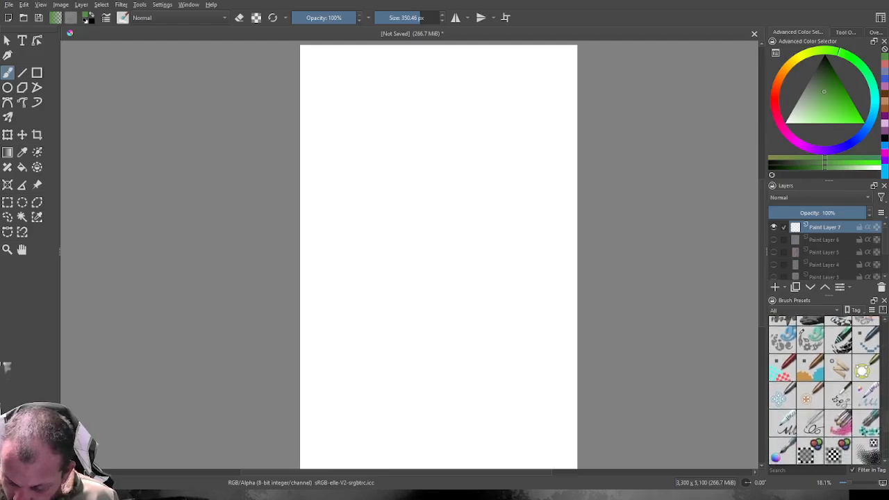
pyautogui.scroll(-6, 825, 391)
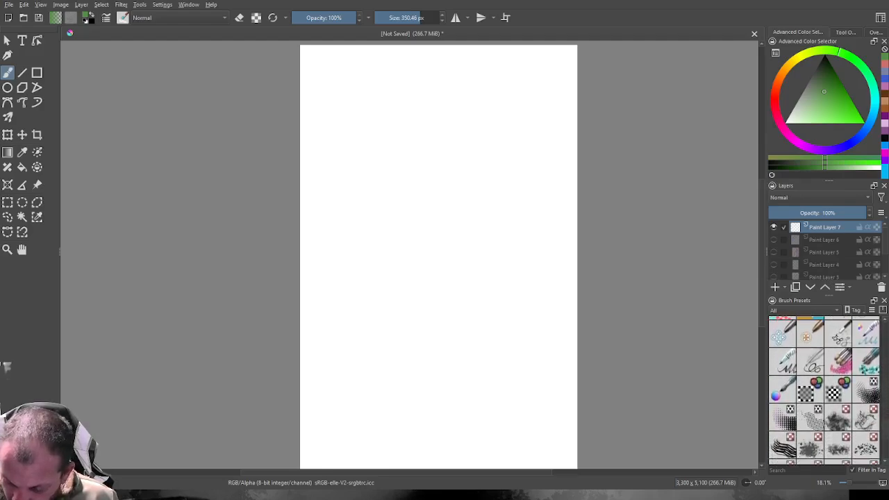
pyautogui.scroll(-1, 824, 392)
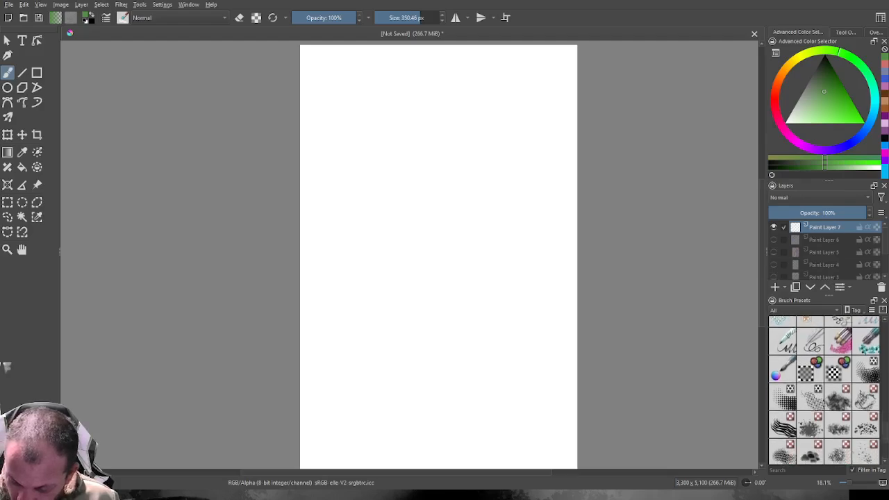
pyautogui.click(810, 425)
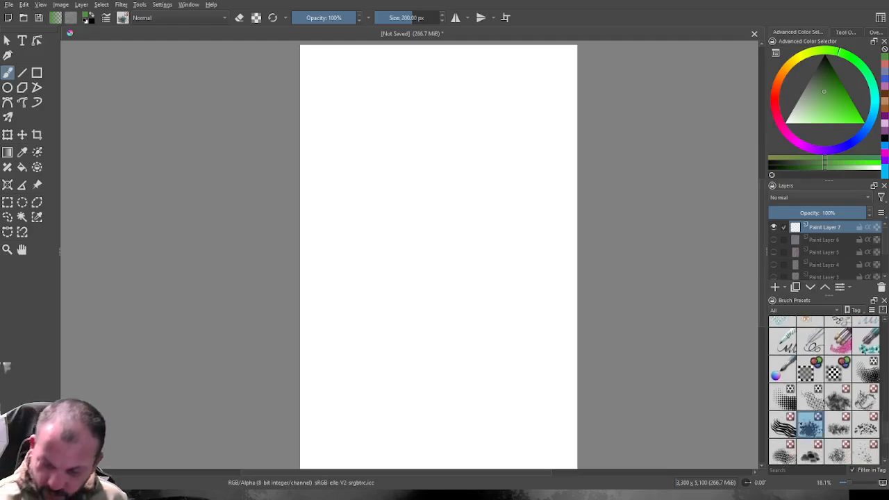
pyautogui.click(774, 101)
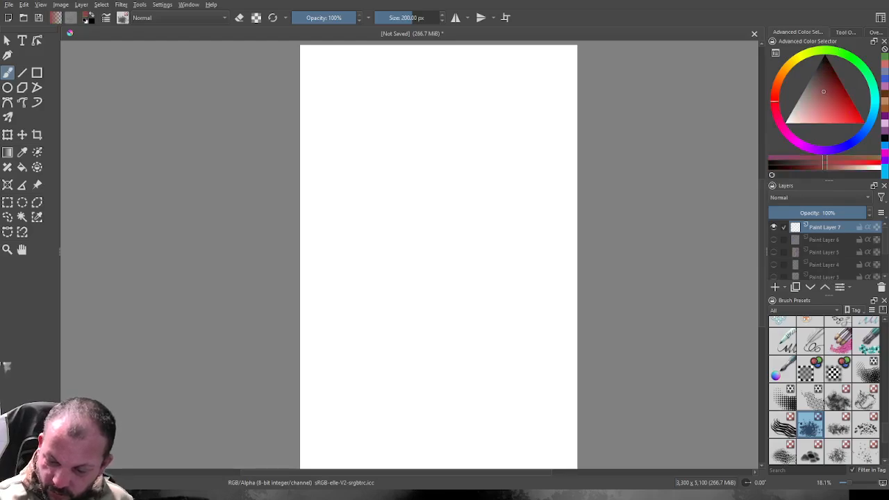
pyautogui.click(837, 86)
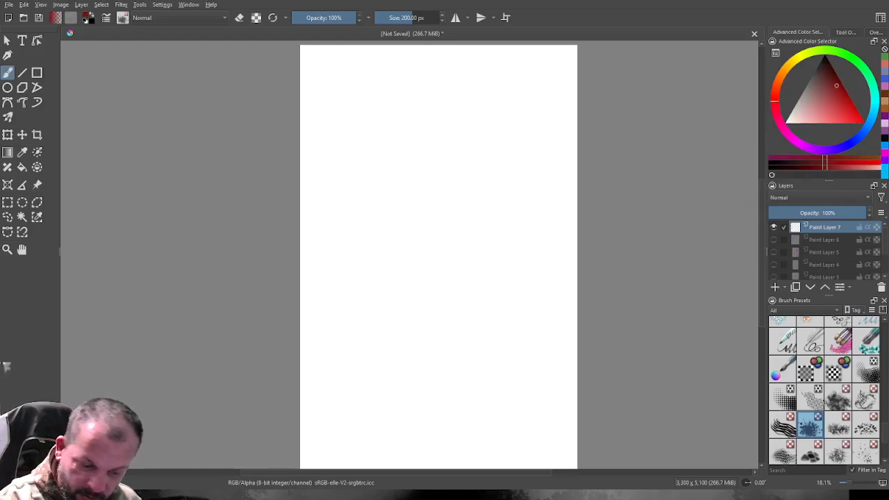
# Paint a dark red splatter patch just right of the canvas centre with the brush size at 676.14 px.
pyautogui.click(431, 18)
pyautogui.moveTo(463, 252)
pyautogui.mouseDown()
pyautogui.moveTo(478, 203)
pyautogui.moveTo(487, 201)
pyautogui.moveTo(488, 233)
pyautogui.moveTo(529, 229)
pyautogui.mouseUp()
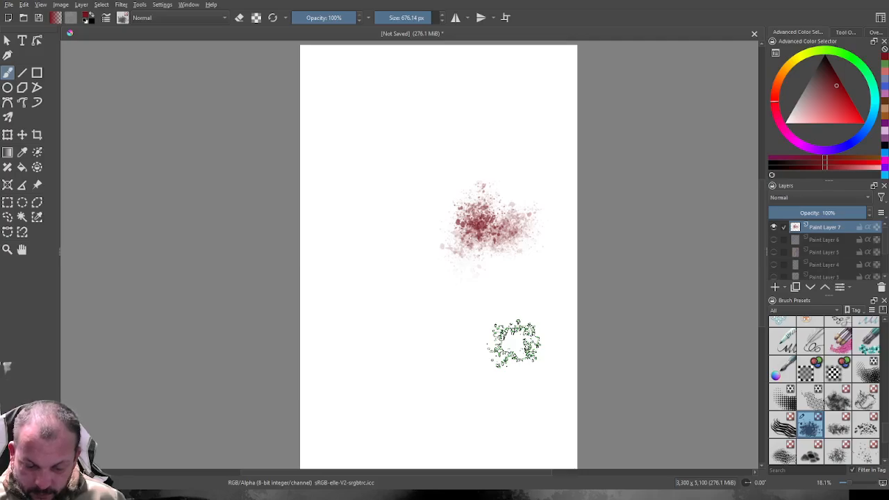
pyautogui.hotkey('ctrl', 'z')
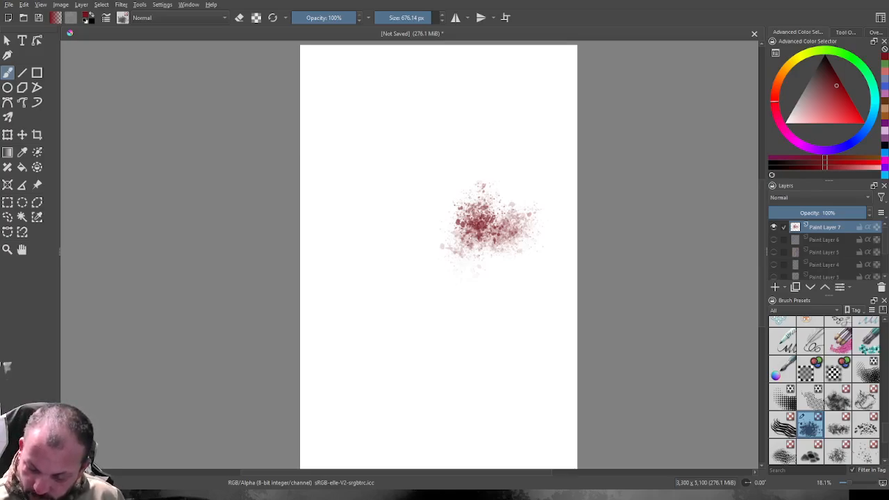
# Paint a soft, pale red patch below the splatter with the neighbouring texture brush at 611.79 px.
pyautogui.click(839, 425)
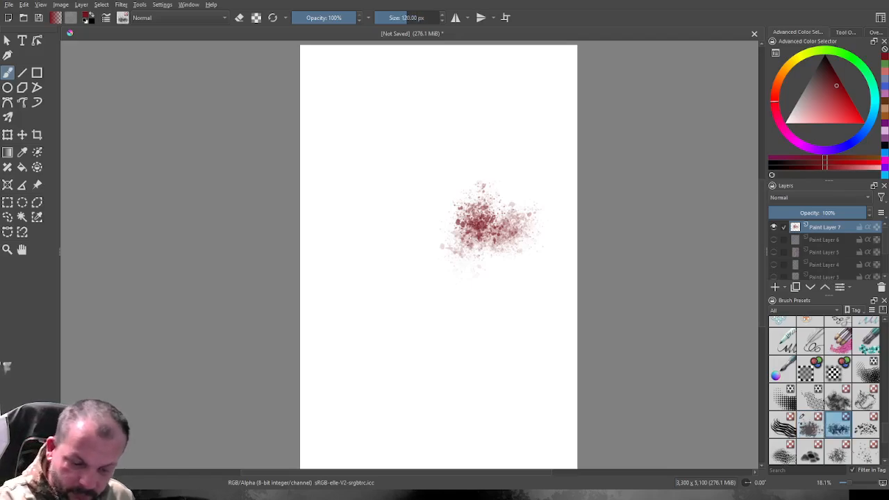
pyautogui.moveTo(411, 18); pyautogui.dragTo(429, 18)
pyautogui.moveTo(485, 315)
pyautogui.mouseDown()
pyautogui.moveTo(521, 298)
pyautogui.moveTo(548, 298)
pyautogui.moveTo(532, 312)
pyautogui.moveTo(539, 321)
pyautogui.mouseUp()
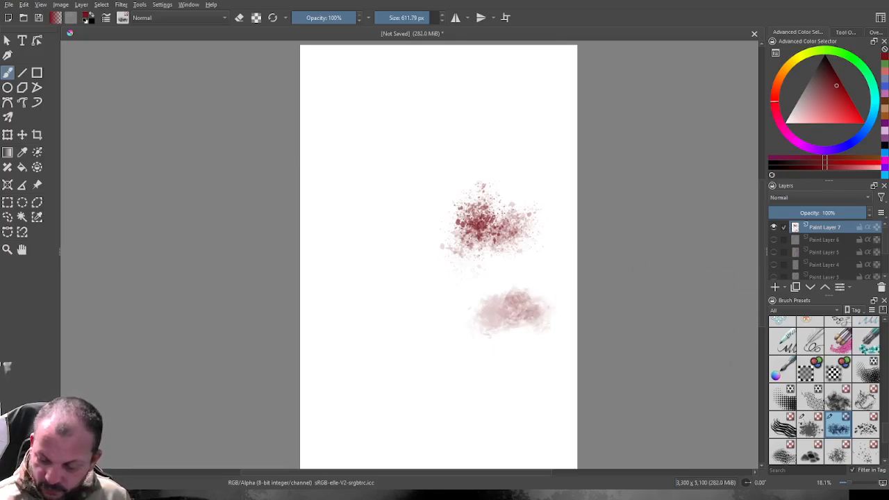
# Paint a dense reddish-brown patch in the canvas's lower-left area with the pink-stroke bristle brush at 643.43 px.
pyautogui.click(839, 341)
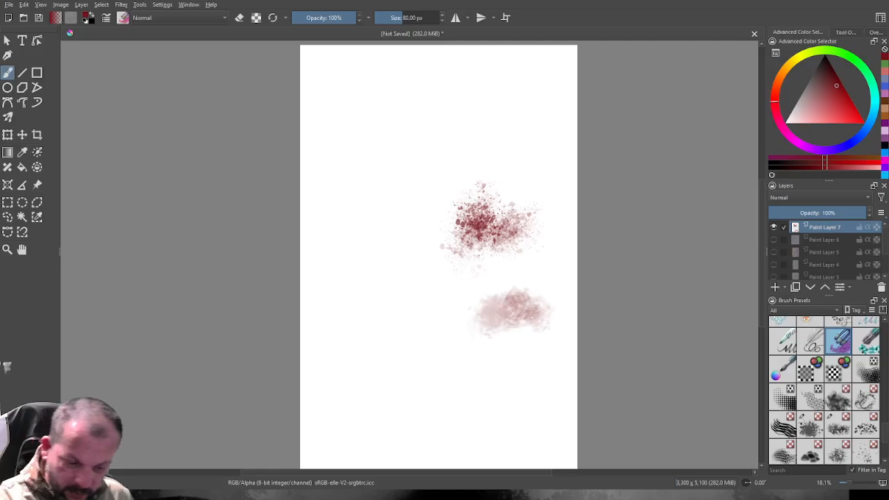
pyautogui.moveTo(404, 17); pyautogui.dragTo(430, 18)
pyautogui.moveTo(413, 373)
pyautogui.mouseDown()
pyautogui.moveTo(414, 342)
pyautogui.moveTo(439, 396)
pyautogui.moveTo(414, 397)
pyautogui.moveTo(390, 378)
pyautogui.moveTo(401, 341)
pyautogui.moveTo(399, 402)
pyautogui.moveTo(392, 354)
pyautogui.moveTo(415, 413)
pyautogui.moveTo(405, 365)
pyautogui.moveTo(410, 400)
pyautogui.moveTo(428, 378)
pyautogui.mouseUp()
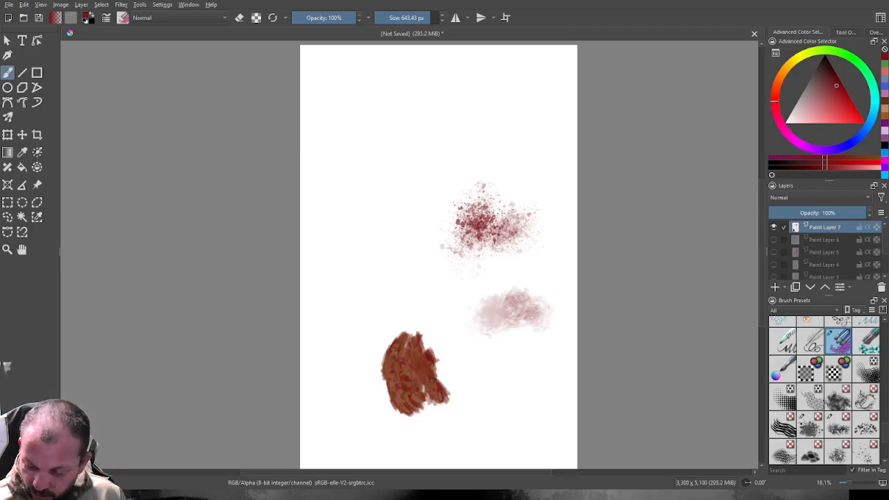
# Paint a short diagonal patch of curly red texture in the canvas's upper-left area with the squiggly-line texture brush at 385 px.
pyautogui.click(866, 398)
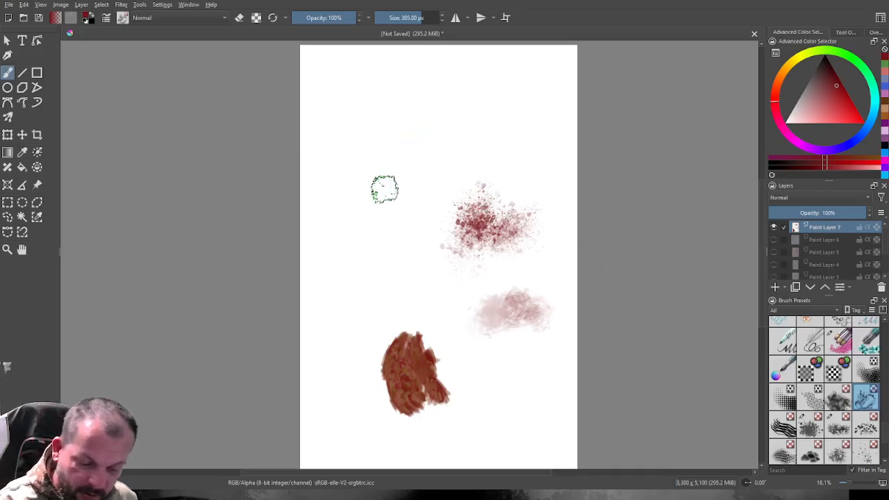
pyautogui.moveTo(379, 195)
pyautogui.mouseDown()
pyautogui.moveTo(377, 167)
pyautogui.moveTo(387, 176)
pyautogui.moveTo(391, 165)
pyautogui.moveTo(417, 159)
pyautogui.moveTo(401, 185)
pyautogui.moveTo(397, 174)
pyautogui.moveTo(382, 193)
pyautogui.moveTo(390, 159)
pyautogui.moveTo(379, 210)
pyautogui.moveTo(389, 215)
pyautogui.moveTo(413, 149)
pyautogui.mouseUp()
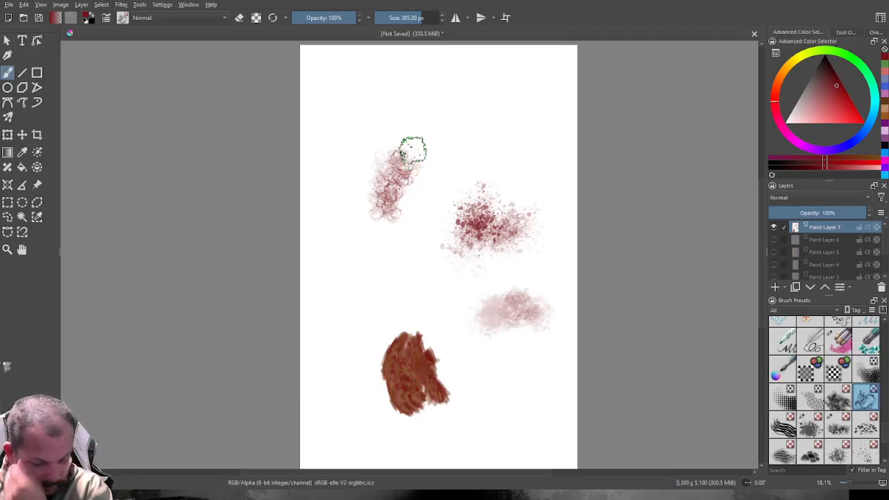
pyautogui.moveTo(413, 151); pyautogui.dragTo(396, 158)
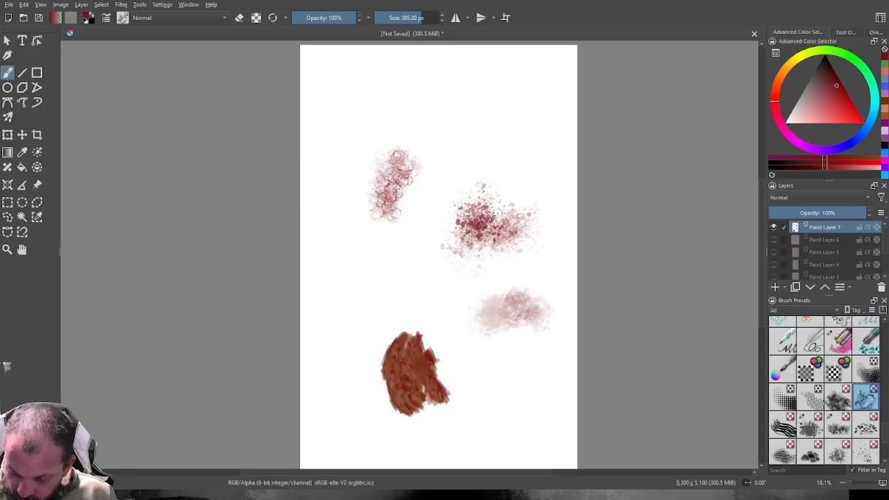
# Paint a dark red halftone patch near the canvas's upper-right corner with the dotted screentone brush at 418.85 px.
pyautogui.press('/')
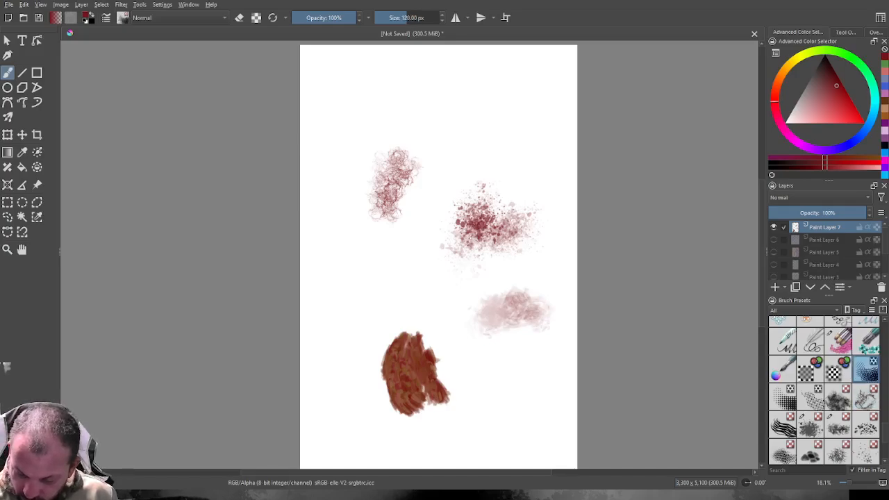
pyautogui.scroll(-5, 825, 392)
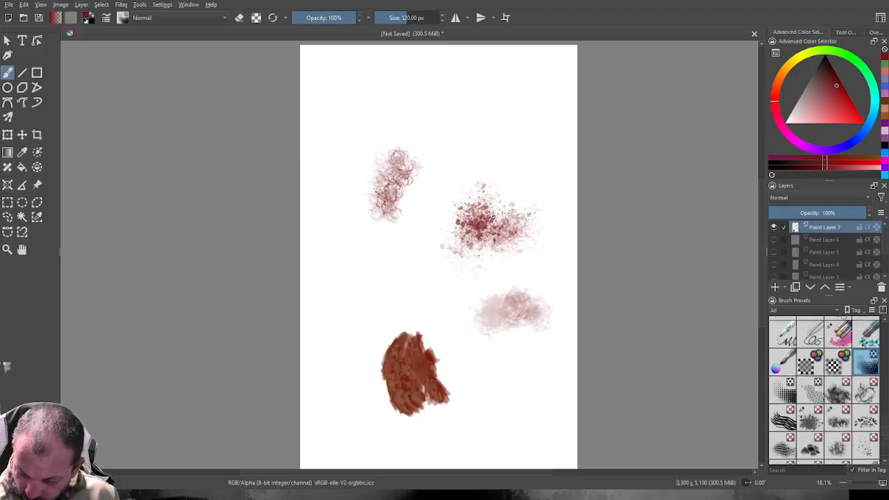
pyautogui.scroll(-1, 825, 391)
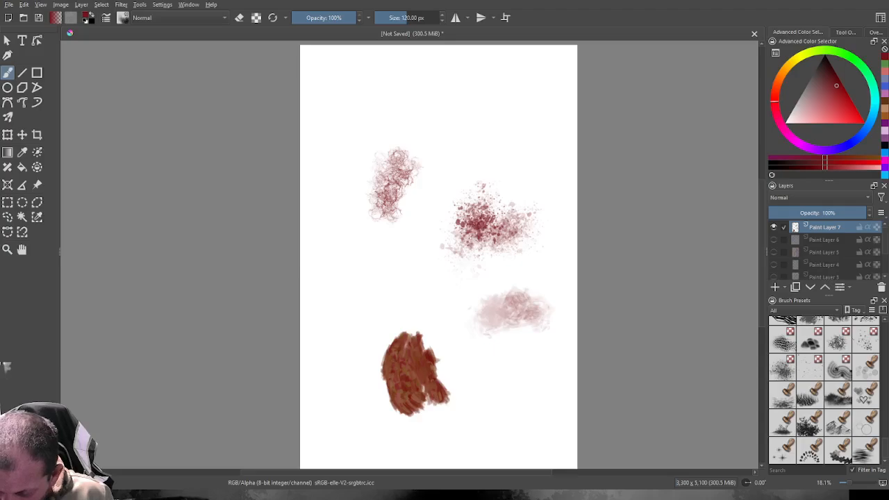
pyautogui.scroll(8, 825, 391)
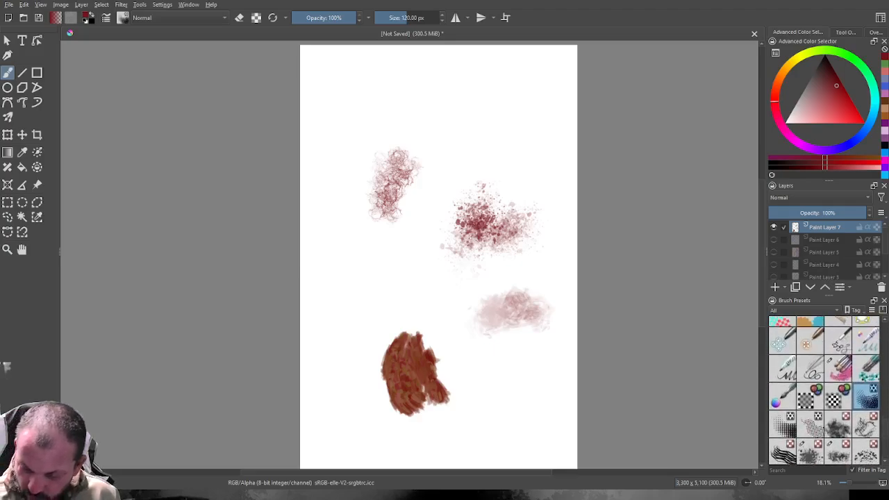
pyautogui.moveTo(408, 18); pyautogui.dragTo(423, 18)
pyautogui.moveTo(503, 123)
pyautogui.mouseDown()
pyautogui.moveTo(503, 153)
pyautogui.moveTo(514, 115)
pyautogui.moveTo(526, 122)
pyautogui.moveTo(540, 107)
pyautogui.moveTo(516, 143)
pyautogui.moveTo(517, 155)
pyautogui.moveTo(525, 133)
pyautogui.moveTo(518, 141)
pyautogui.moveTo(537, 161)
pyautogui.moveTo(534, 139)
pyautogui.mouseUp()
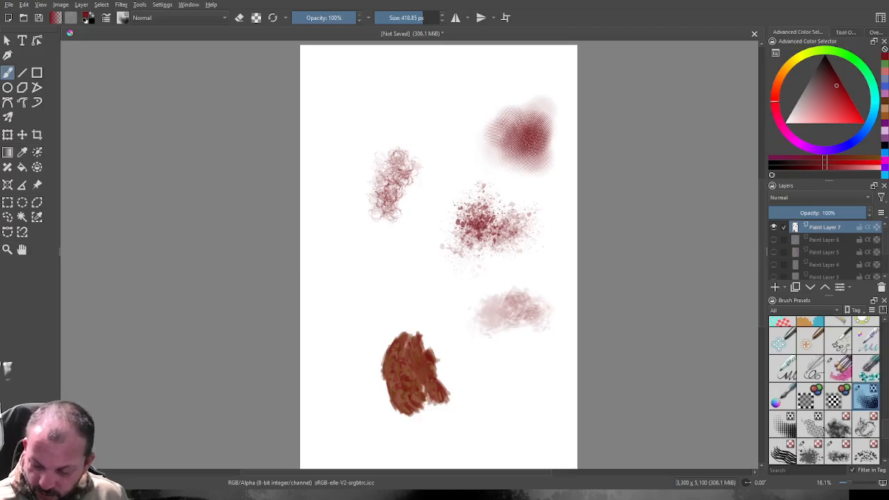
# Draw thin tapered dark red strokes and a wavy line above the brown patch with the wavy-stroke ink brush at 727.26 px.
pyautogui.click(783, 369)
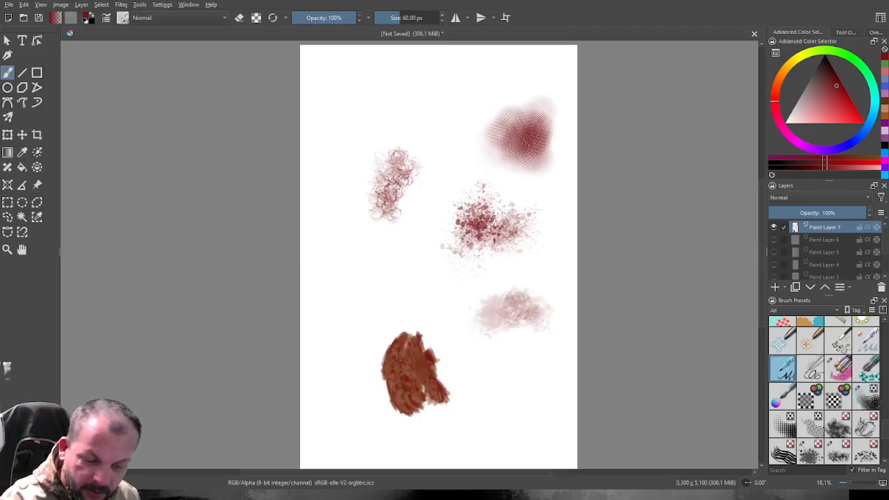
pyautogui.moveTo(416, 18); pyautogui.dragTo(432, 17)
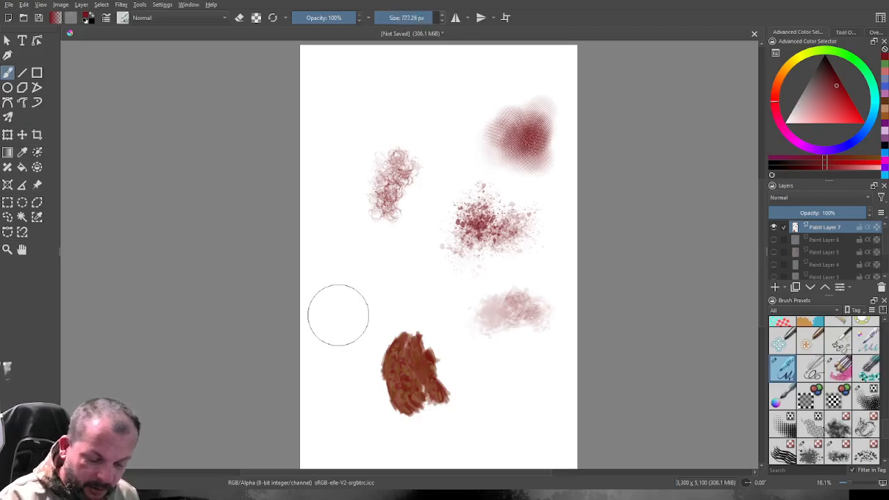
pyautogui.moveTo(349, 281)
pyautogui.mouseDown()
pyautogui.moveTo(348, 334)
pyautogui.moveTo(356, 276)
pyautogui.mouseUp()
pyautogui.moveTo(367, 258)
pyautogui.mouseDown()
pyautogui.moveTo(357, 315)
pyautogui.moveTo(362, 280)
pyautogui.moveTo(365, 313)
pyautogui.mouseUp()
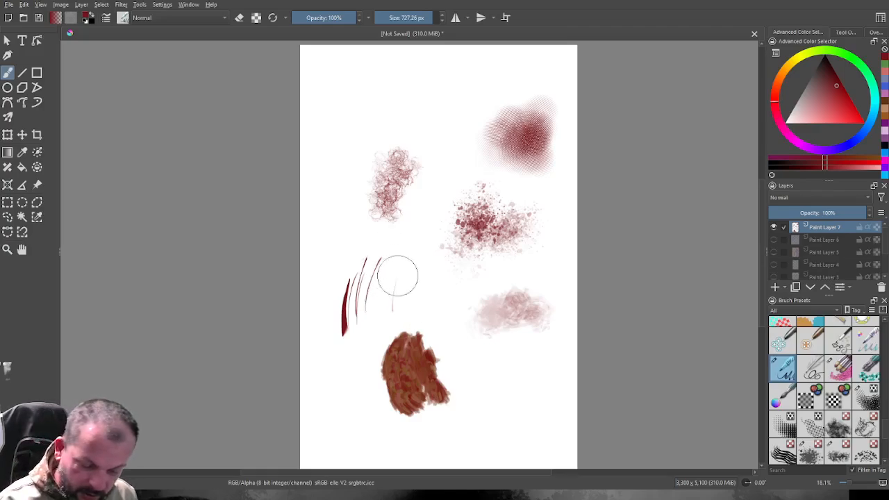
pyautogui.moveTo(401, 268)
pyautogui.mouseDown()
pyautogui.moveTo(412, 287)
pyautogui.moveTo(435, 296)
pyautogui.moveTo(447, 287)
pyautogui.moveTo(468, 300)
pyautogui.moveTo(514, 286)
pyautogui.mouseUp()
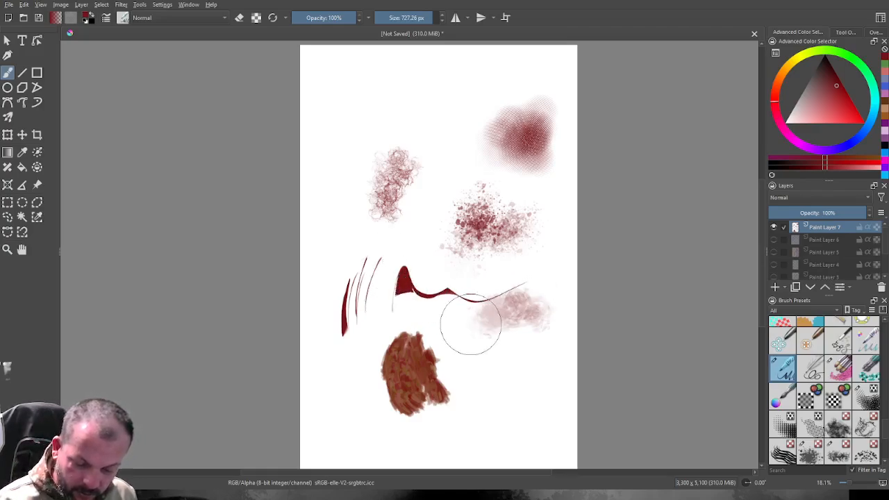
# Add curved hook and loop strokes and a filled dark red wedge in the canvas's lower-right area with the same ink brush.
pyautogui.moveTo(465, 328)
pyautogui.mouseDown()
pyautogui.moveTo(452, 337)
pyautogui.moveTo(487, 314)
pyautogui.moveTo(478, 325)
pyautogui.moveTo(504, 318)
pyautogui.mouseUp()
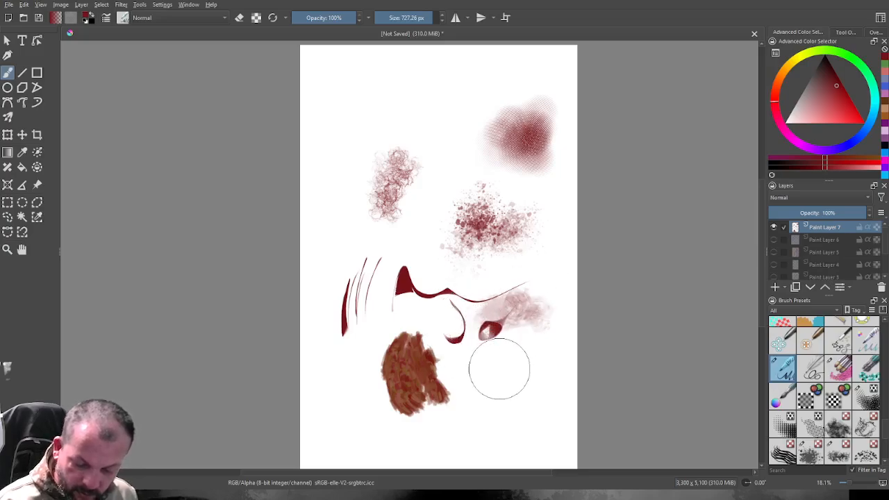
pyautogui.moveTo(504, 352)
pyautogui.mouseDown()
pyautogui.moveTo(509, 349)
pyautogui.moveTo(483, 365)
pyautogui.moveTo(483, 381)
pyautogui.moveTo(530, 347)
pyautogui.mouseUp()
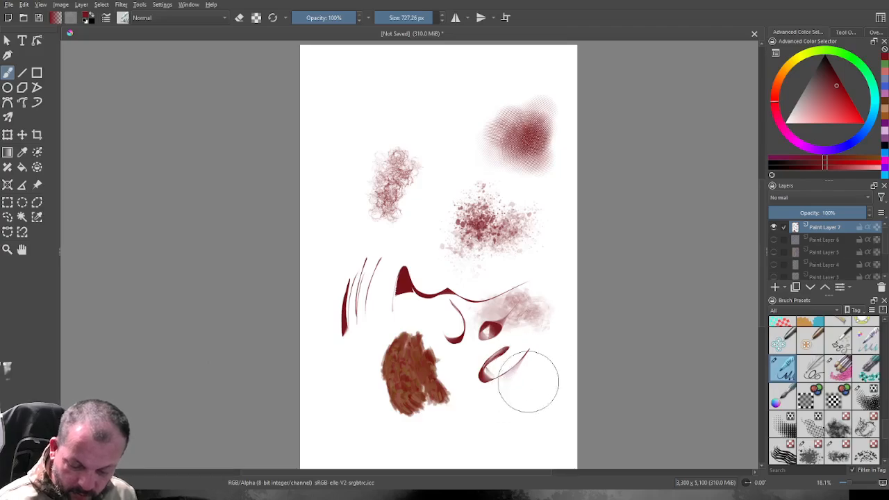
pyautogui.moveTo(529, 363)
pyautogui.mouseDown()
pyautogui.moveTo(515, 408)
pyautogui.moveTo(502, 399)
pyautogui.mouseUp()
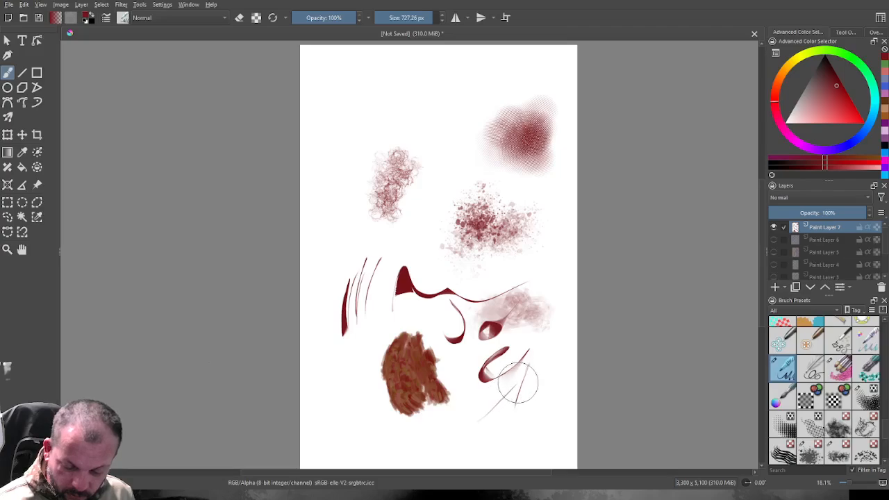
pyautogui.moveTo(528, 367); pyautogui.dragTo(485, 429)
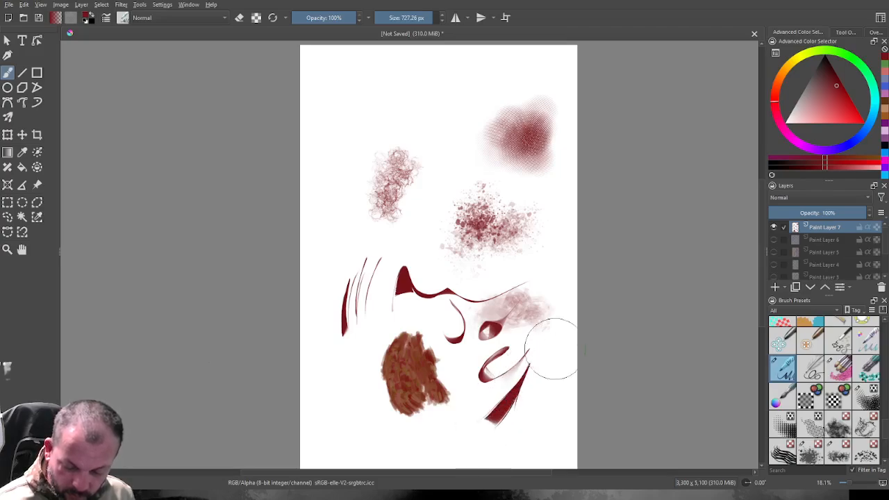
# Paint a large solid dark red mass over the canvas's upper-left corner with the neighbouring looped-line brush at 856 px.
pyautogui.click(811, 368)
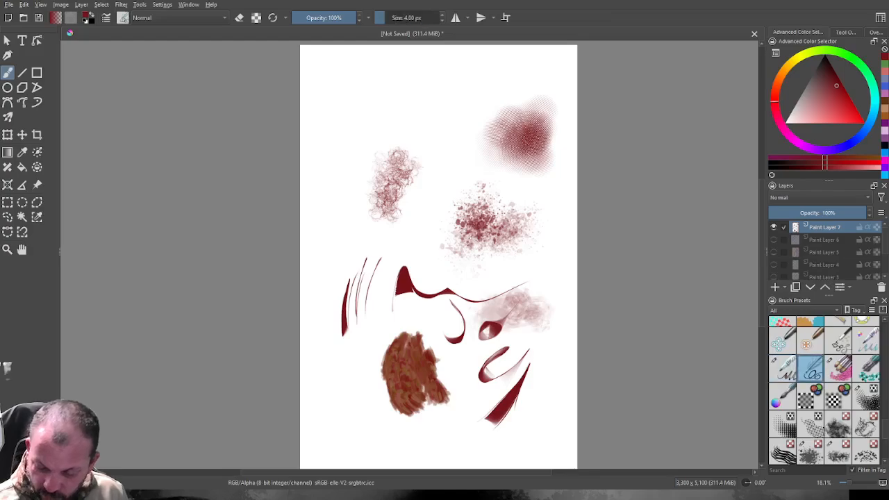
pyautogui.moveTo(387, 18); pyautogui.dragTo(437, 18)
pyautogui.moveTo(336, 169); pyautogui.dragTo(337, 171)
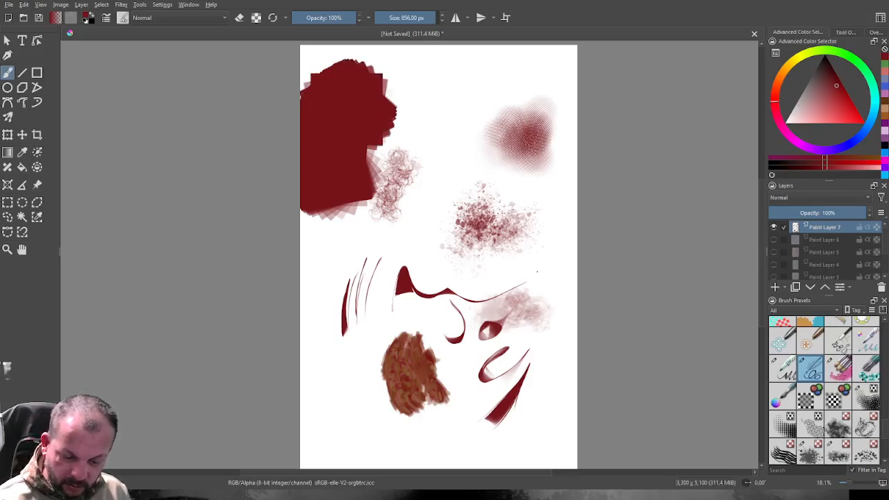
# Paint dark red blobs and a block below the halftone patch at 157 px, and cover the block's centre with olive yellow.
pyautogui.moveTo(433, 18); pyautogui.dragTo(410, 18)
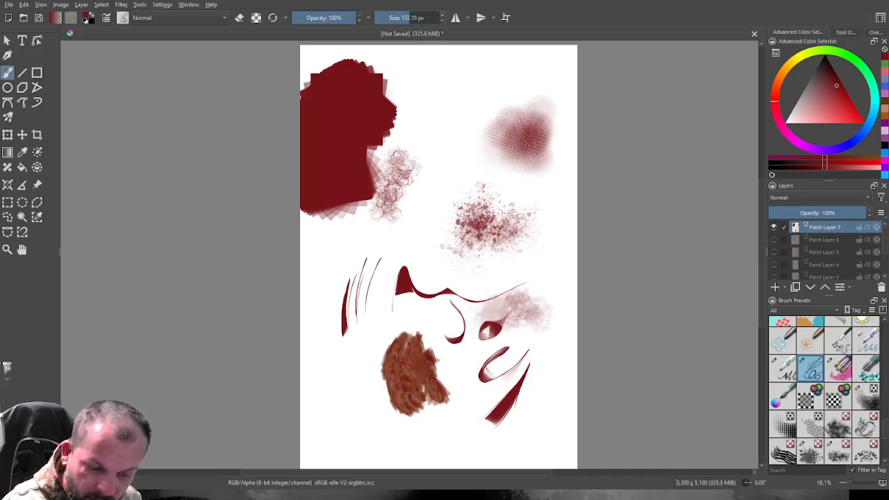
pyautogui.moveTo(466, 146)
pyautogui.mouseDown()
pyautogui.moveTo(478, 172)
pyautogui.moveTo(532, 189)
pyautogui.moveTo(536, 261)
pyautogui.moveTo(551, 198)
pyautogui.moveTo(557, 200)
pyautogui.moveTo(546, 221)
pyautogui.moveTo(554, 209)
pyautogui.moveTo(554, 260)
pyautogui.moveTo(560, 217)
pyautogui.moveTo(535, 217)
pyautogui.moveTo(543, 246)
pyautogui.moveTo(552, 230)
pyautogui.moveTo(542, 256)
pyautogui.moveTo(533, 234)
pyautogui.mouseUp()
pyautogui.click(790, 64)
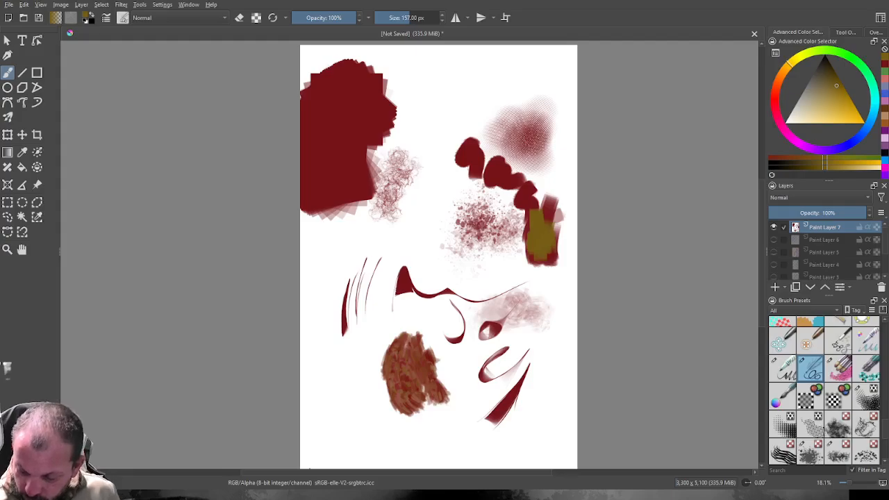
# Paint an olive tree-shaped mass of leaves near the canvas's lower-right corner with the leafy foliage stamp brush at 165 px.
pyautogui.scroll(-5, 824, 390)
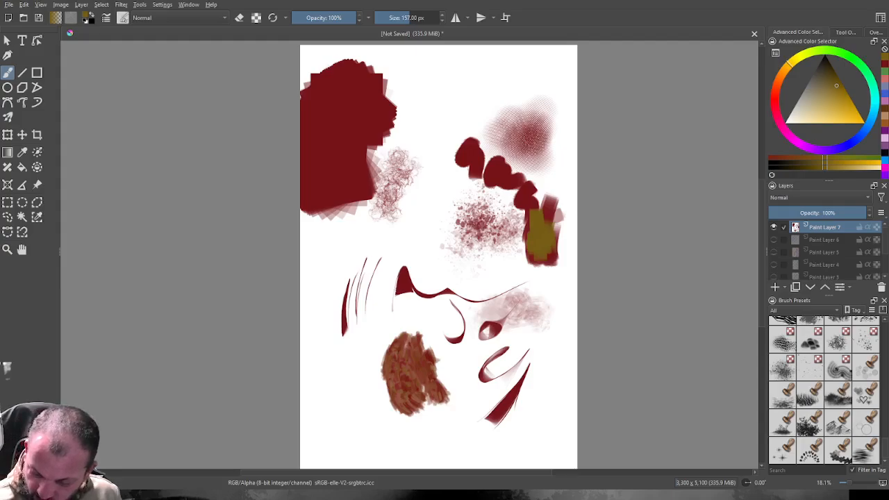
pyautogui.click(810, 422)
pyautogui.moveTo(534, 408)
pyautogui.mouseDown()
pyautogui.moveTo(542, 386)
pyautogui.moveTo(543, 401)
pyautogui.moveTo(555, 405)
pyautogui.moveTo(551, 389)
pyautogui.moveTo(540, 414)
pyautogui.moveTo(521, 425)
pyautogui.moveTo(541, 409)
pyautogui.moveTo(554, 422)
pyautogui.moveTo(543, 384)
pyautogui.moveTo(554, 426)
pyautogui.moveTo(562, 425)
pyautogui.moveTo(555, 348)
pyautogui.moveTo(511, 430)
pyautogui.moveTo(557, 379)
pyautogui.moveTo(573, 428)
pyautogui.moveTo(549, 381)
pyautogui.moveTo(535, 434)
pyautogui.mouseUp()
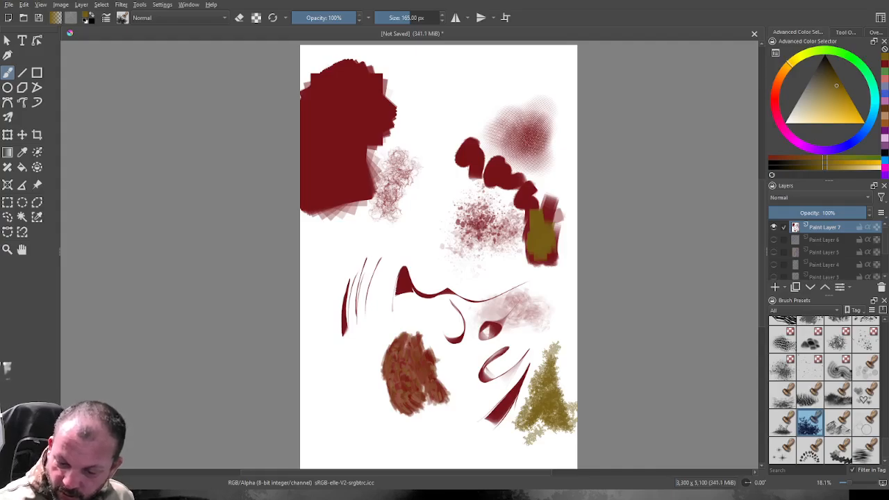
# Shade the leafy tree shape with darker orange-brown leaves and add lighter yellow leaves over its middle.
pyautogui.click(783, 71)
pyautogui.click(826, 82)
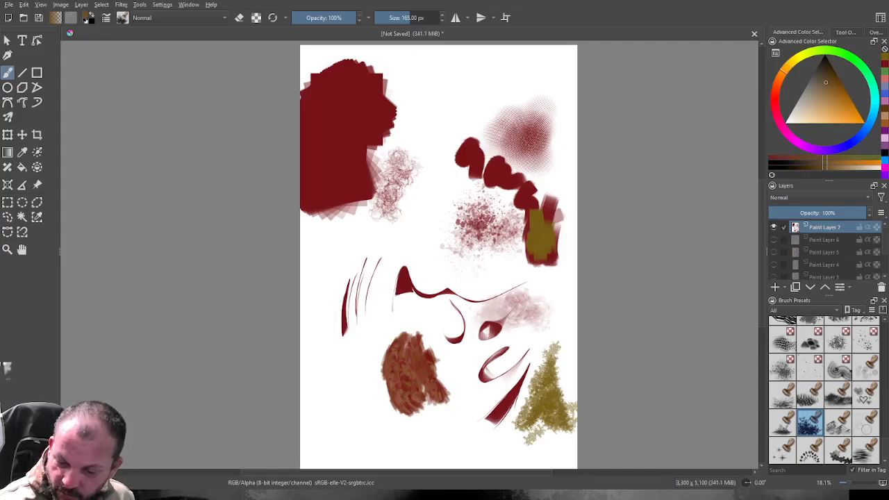
pyautogui.moveTo(556, 408)
pyautogui.mouseDown()
pyautogui.moveTo(550, 381)
pyautogui.moveTo(541, 409)
pyautogui.moveTo(524, 421)
pyautogui.moveTo(557, 359)
pyautogui.moveTo(561, 418)
pyautogui.moveTo(542, 396)
pyautogui.moveTo(567, 426)
pyautogui.moveTo(515, 429)
pyautogui.mouseUp()
pyautogui.click(796, 59)
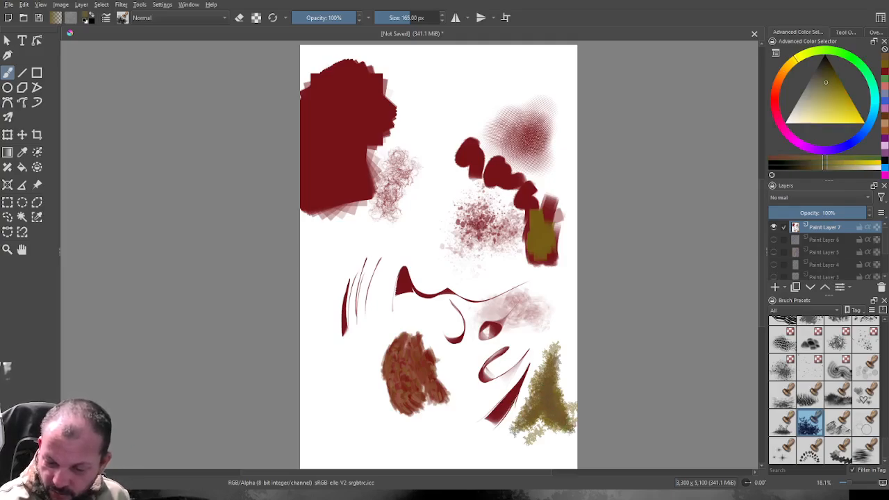
pyautogui.click(831, 102)
pyautogui.moveTo(550, 393)
pyautogui.mouseDown()
pyautogui.moveTo(550, 406)
pyautogui.moveTo(553, 364)
pyautogui.moveTo(533, 416)
pyautogui.moveTo(543, 386)
pyautogui.moveTo(564, 417)
pyautogui.mouseUp()
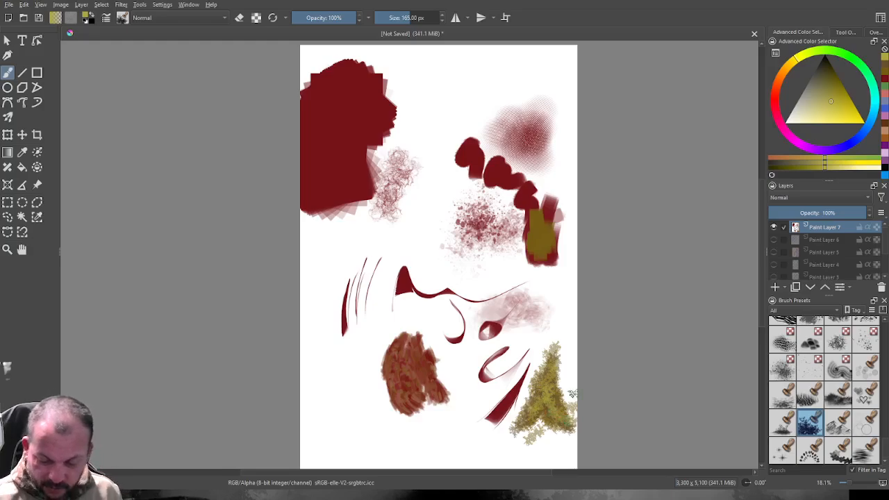